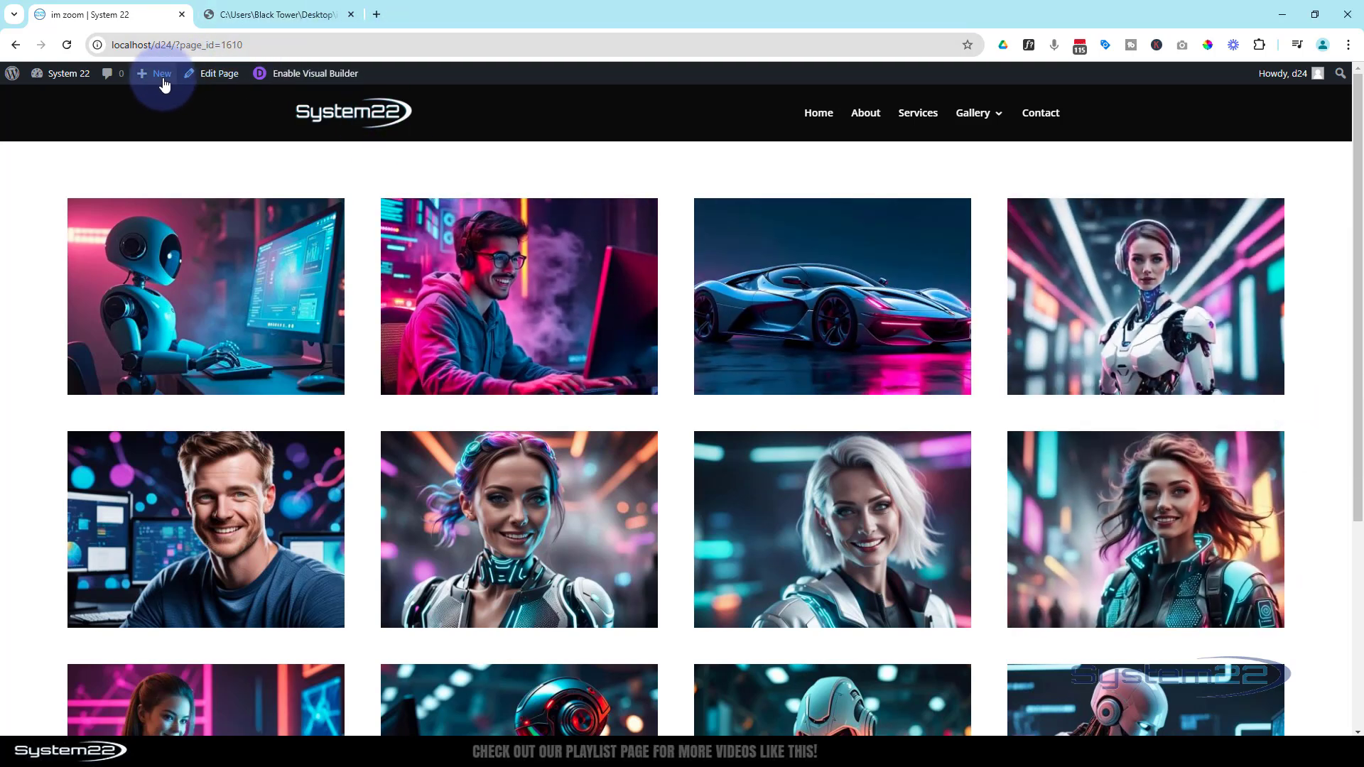
Create a new WordPress page in a separate browser tab and title it "Zoom Gallery"
{"action": "mouse_move", "coordinate": [161, 80]}
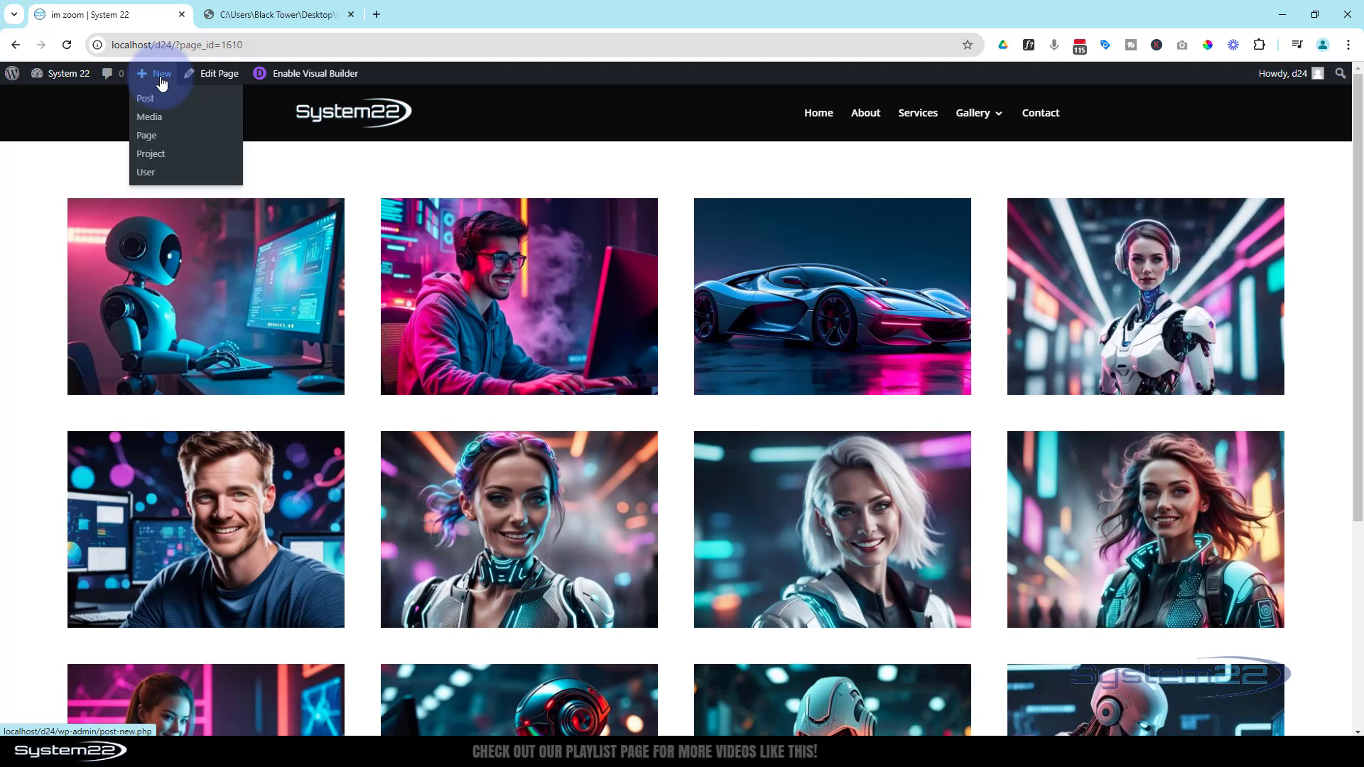
{"action": "middle_click", "coordinate": [145, 138]}
{"action": "left_click", "coordinate": [281, 16]}
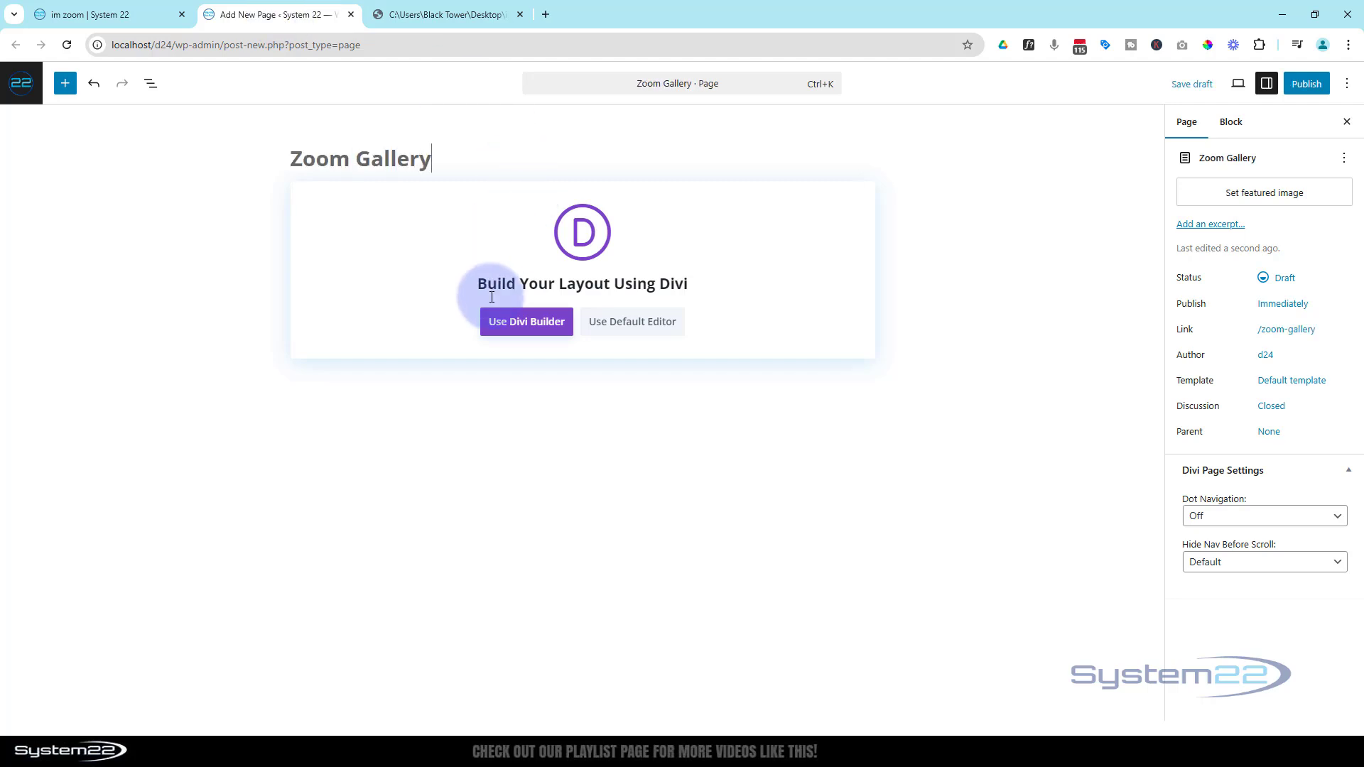
Start building the page from scratch with Divi Builder and insert a Gallery module in a single-column row
{"action": "left_click", "coordinate": [515, 322]}
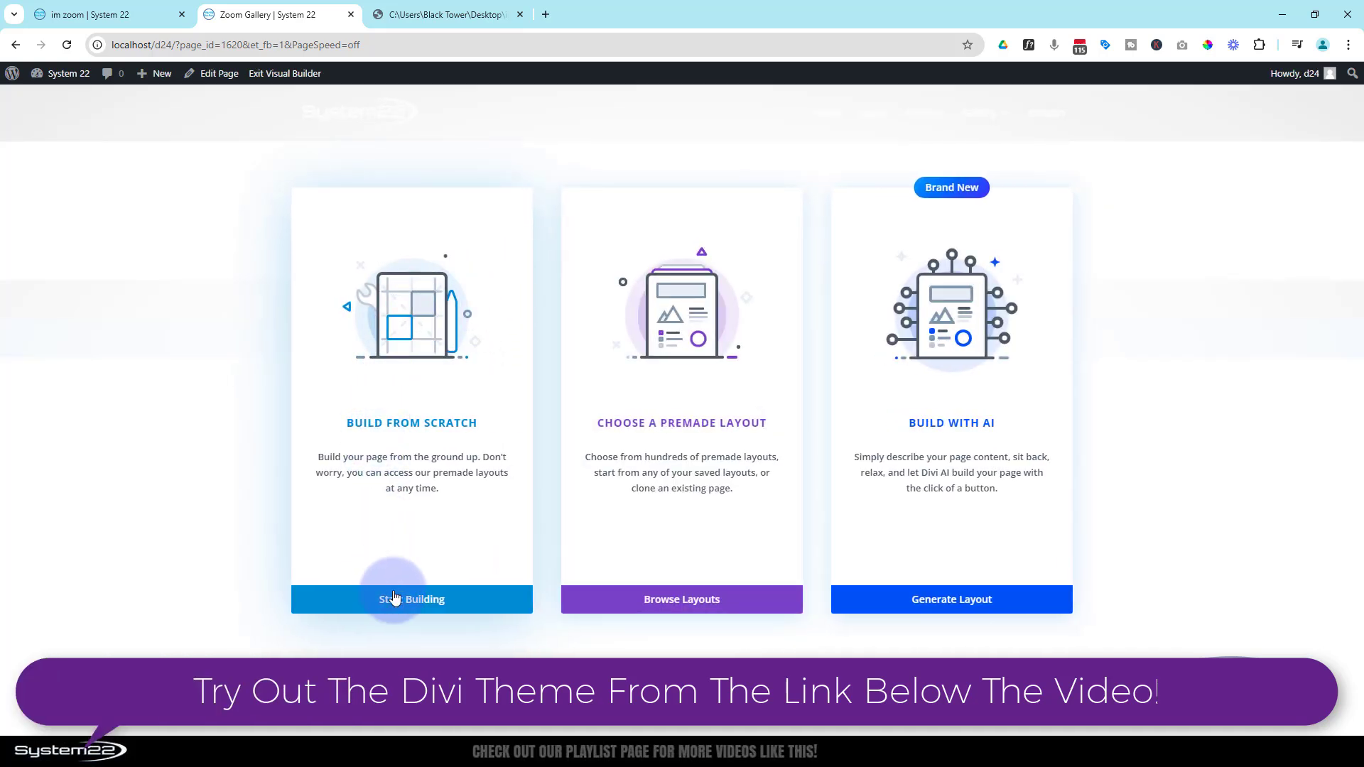
{"action": "left_click", "coordinate": [404, 612]}
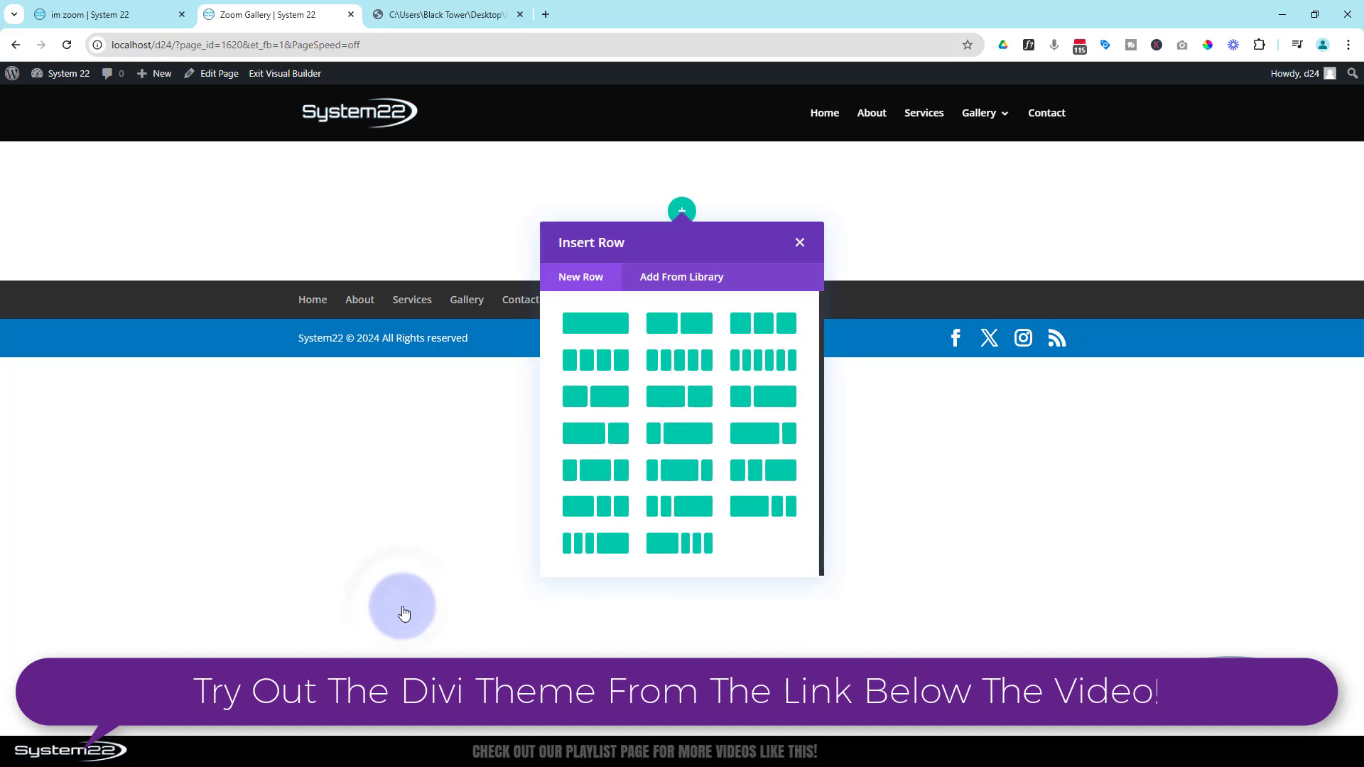
{"action": "left_click", "coordinate": [583, 328]}
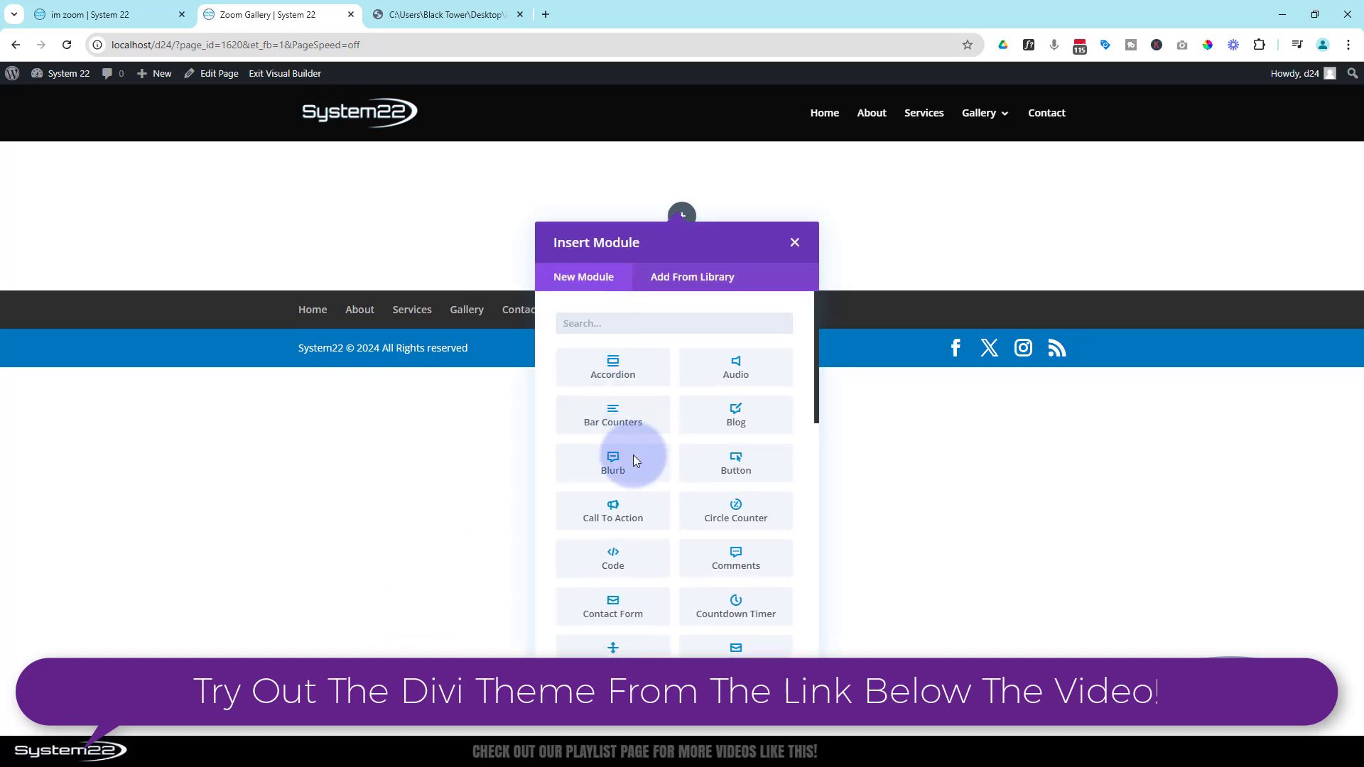
{"action": "scroll", "coordinate": [634, 460], "scroll_direction": "down", "scroll_amount": 4}
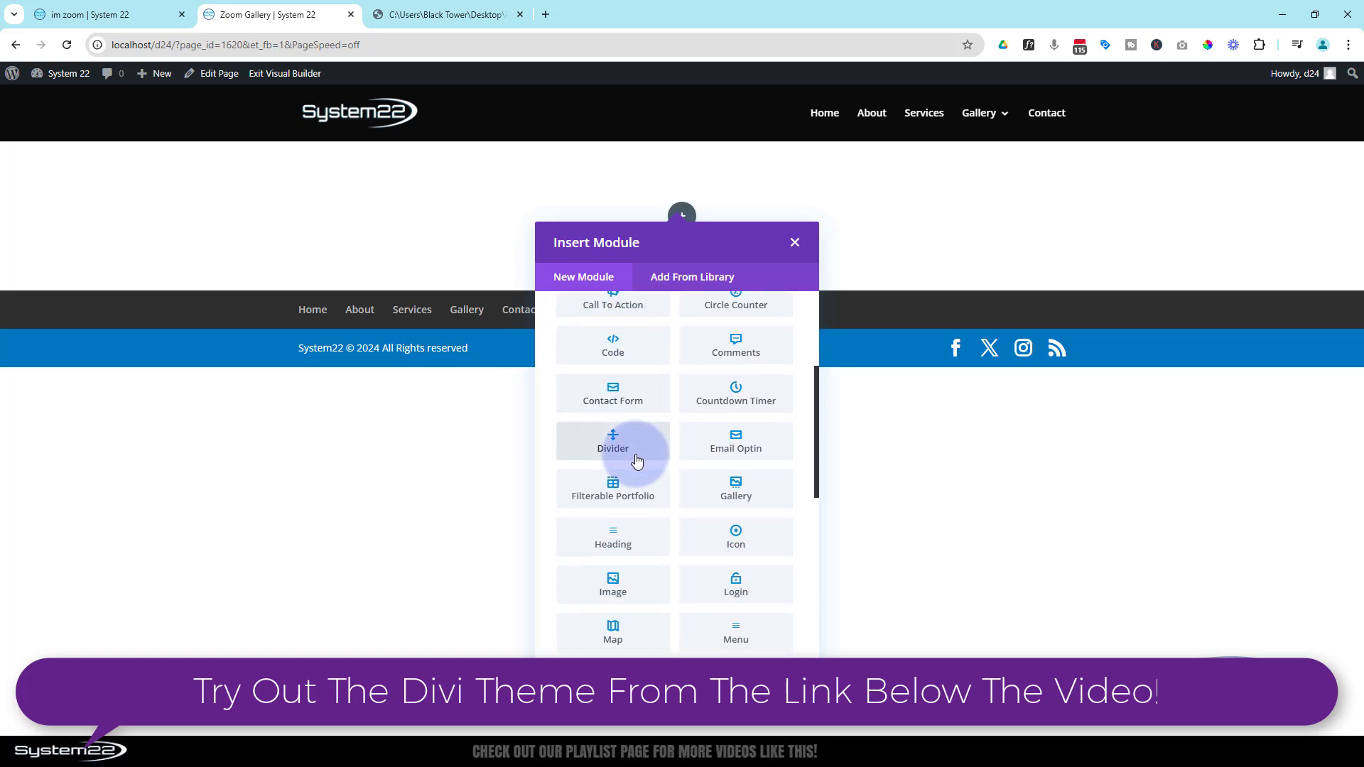
{"action": "left_click", "coordinate": [732, 419]}
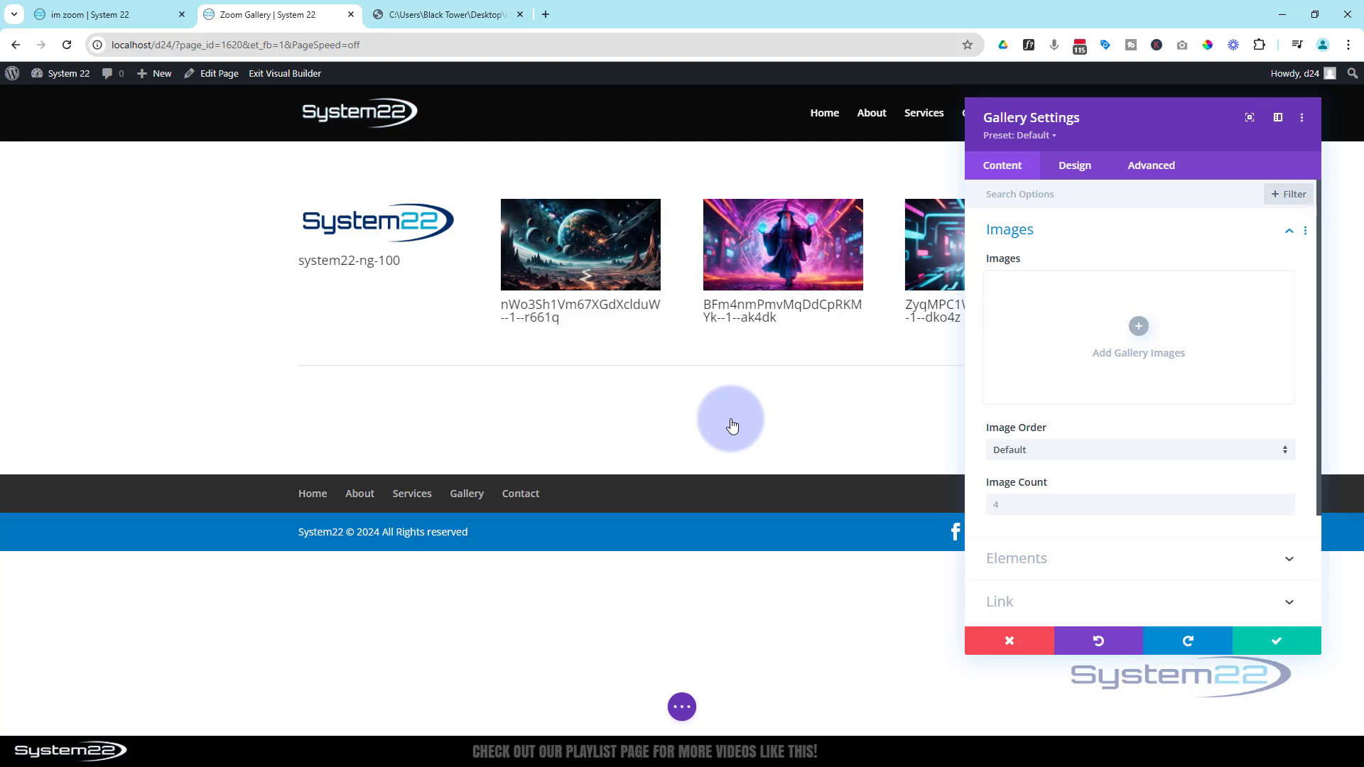
Add eight consecutive media library images to the gallery, from the robot at a computer through the woman with windblown red-brown hair
{"action": "left_click", "coordinate": [1138, 328]}
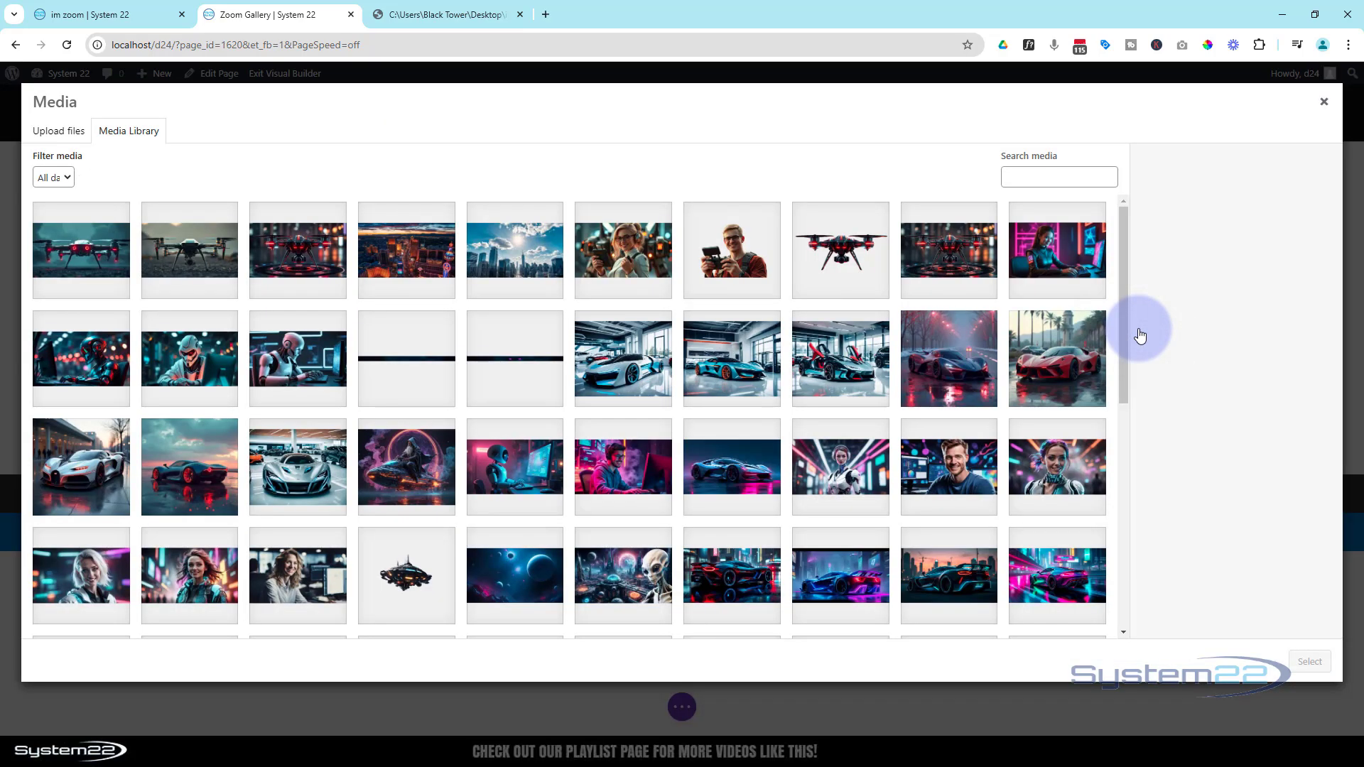
{"action": "left_click", "coordinate": [524, 477]}
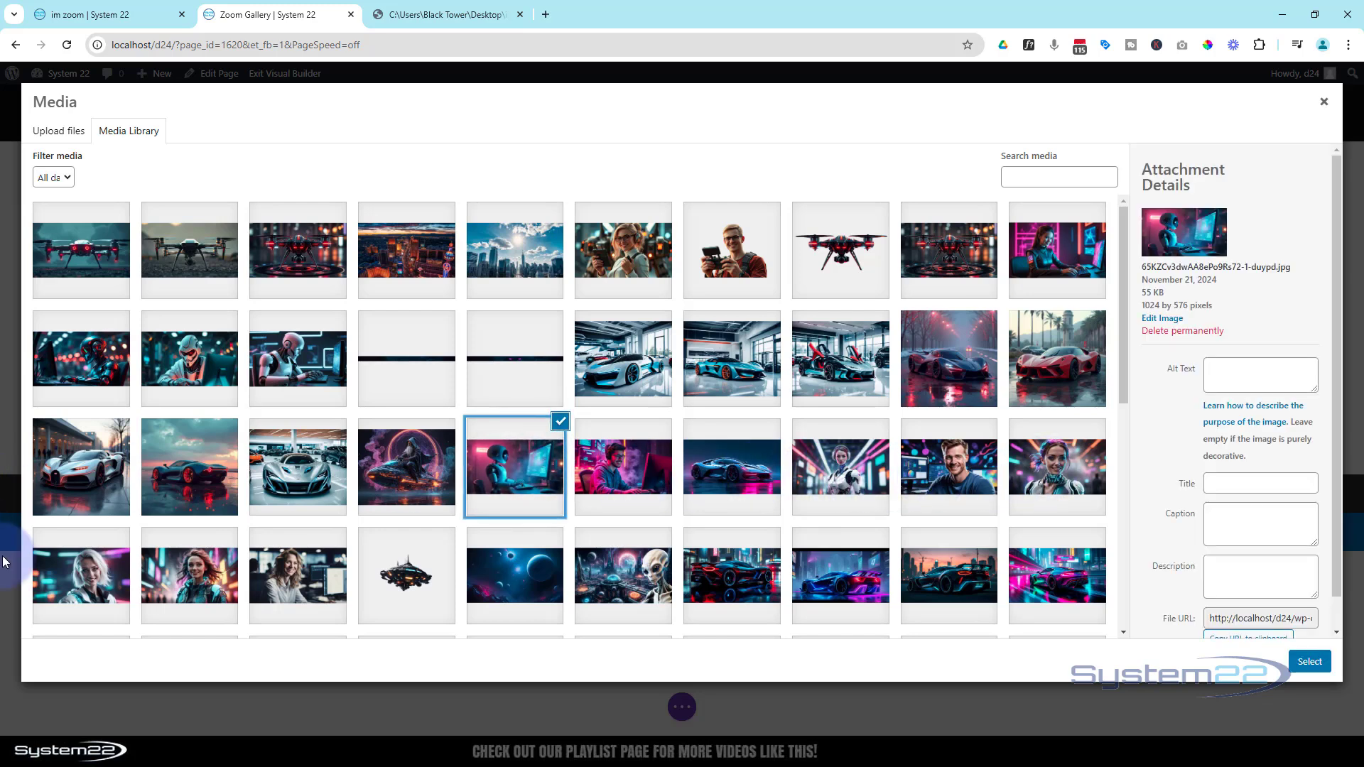
{"action": "left_click", "coordinate": [202, 584], "text": "shift"}
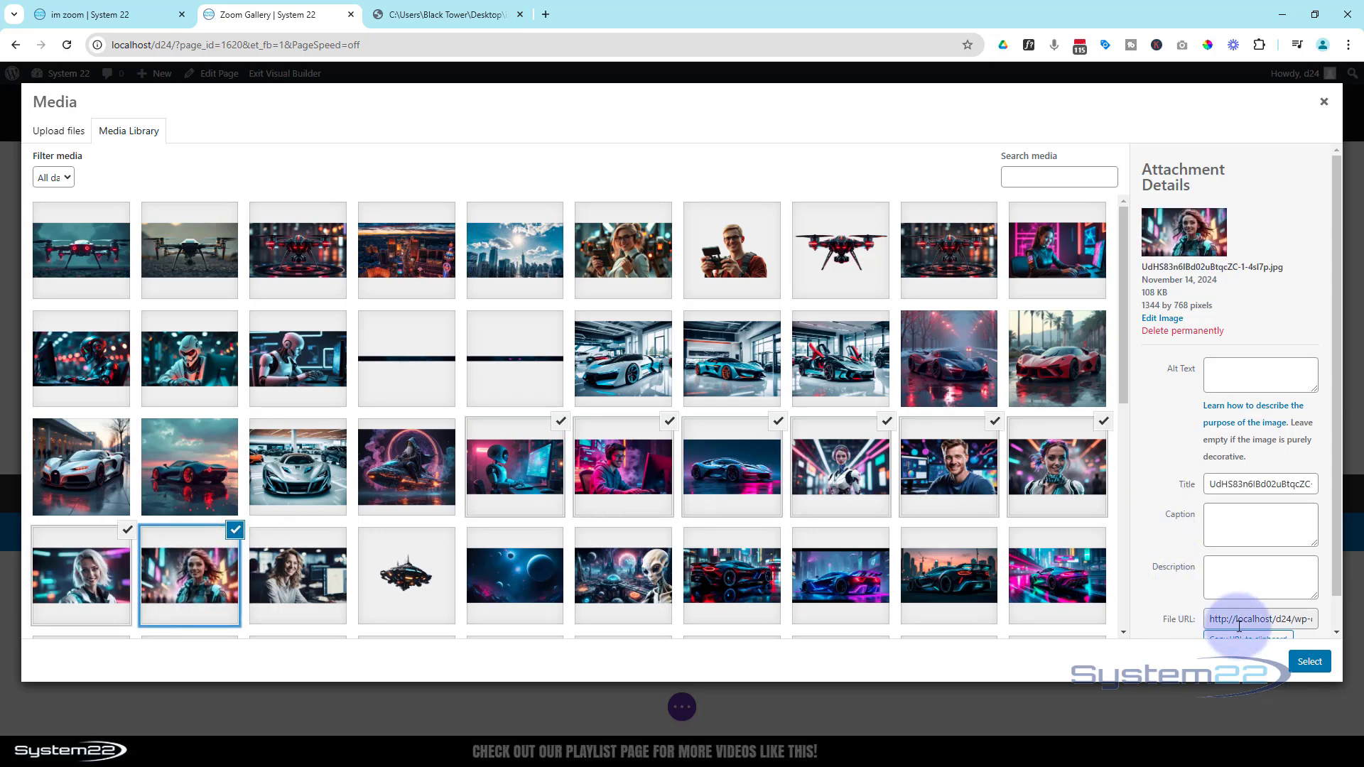
{"action": "left_click", "coordinate": [1313, 664]}
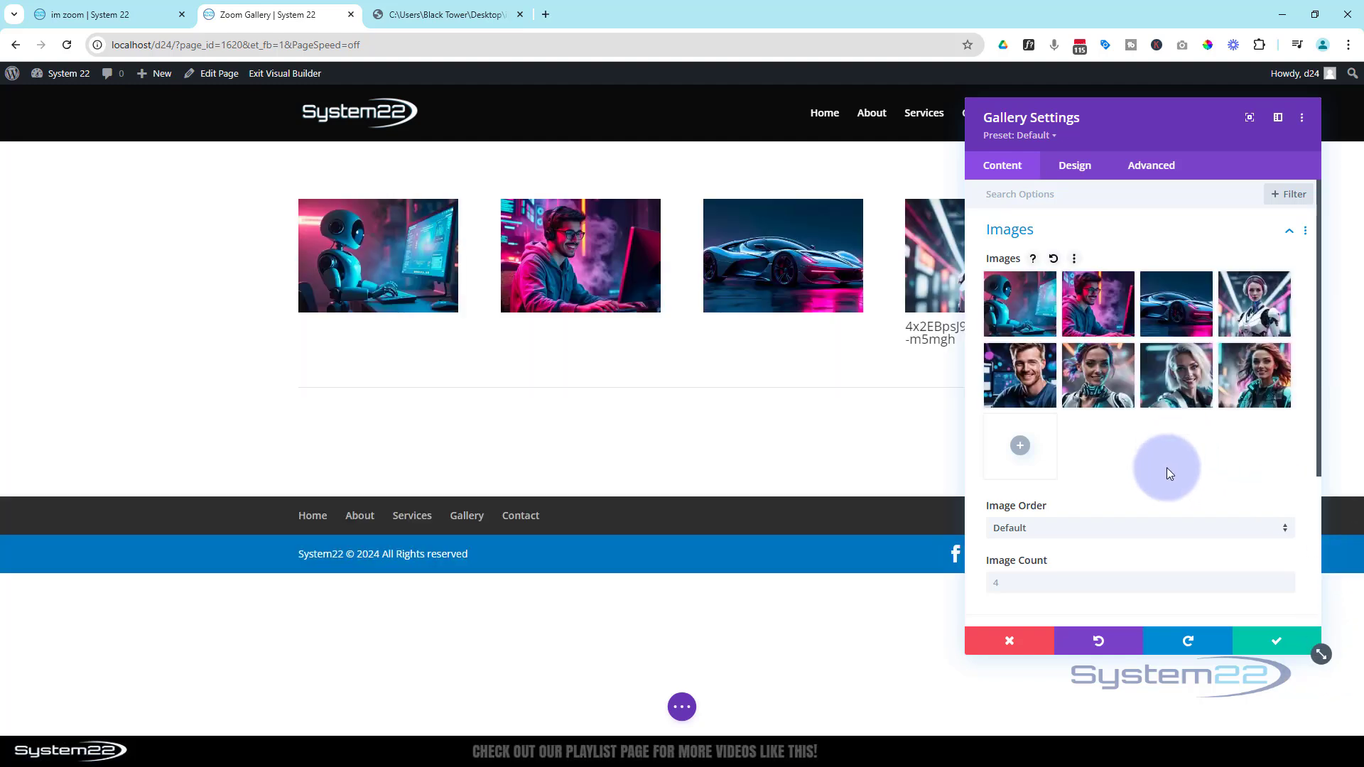
Move the image of the woman with purple-blue hair to the end of the gallery and set the image count to 8
{"action": "mouse_move", "coordinate": [1109, 383]}
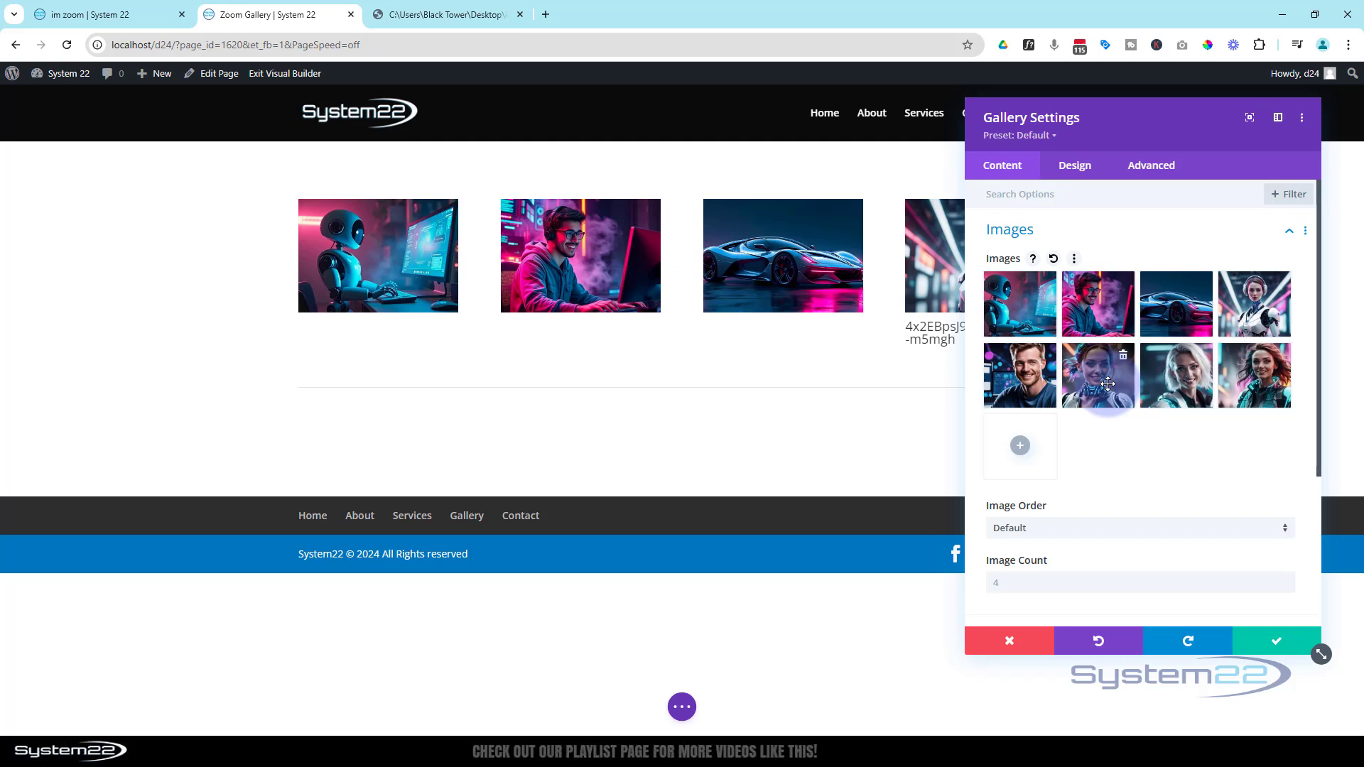
{"action": "left_click_drag", "start_coordinate": [1108, 383], "coordinate": [1183, 311]}
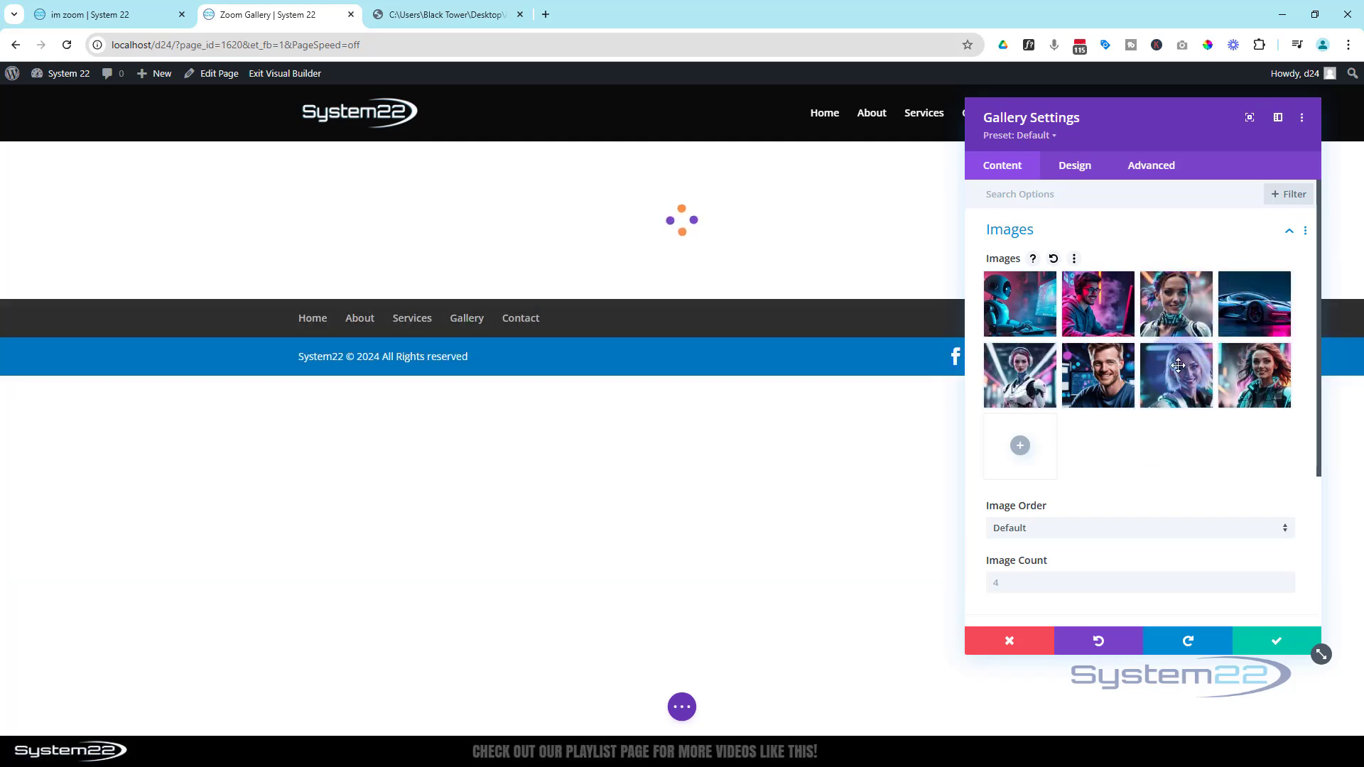
{"action": "left_click_drag", "start_coordinate": [1177, 304], "coordinate": [1215, 384]}
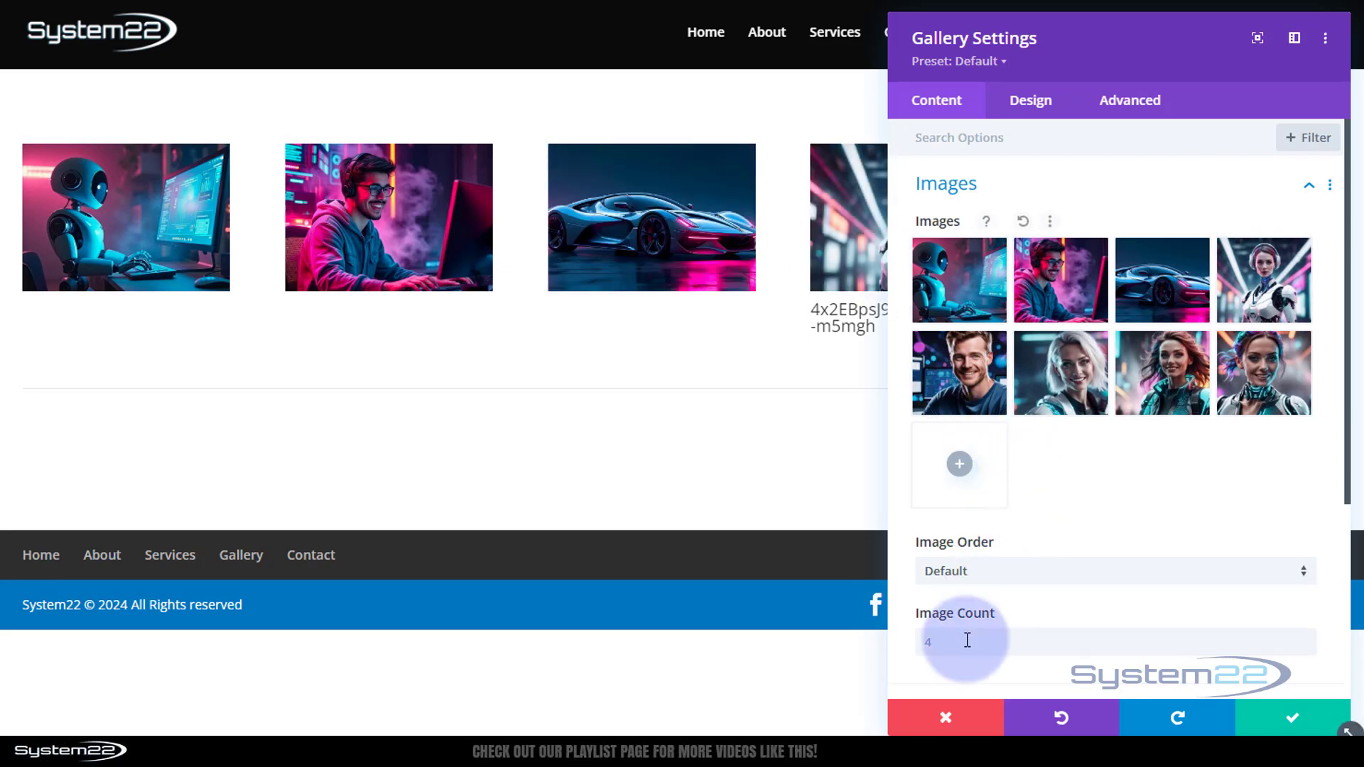
{"action": "left_click", "coordinate": [938, 643]}
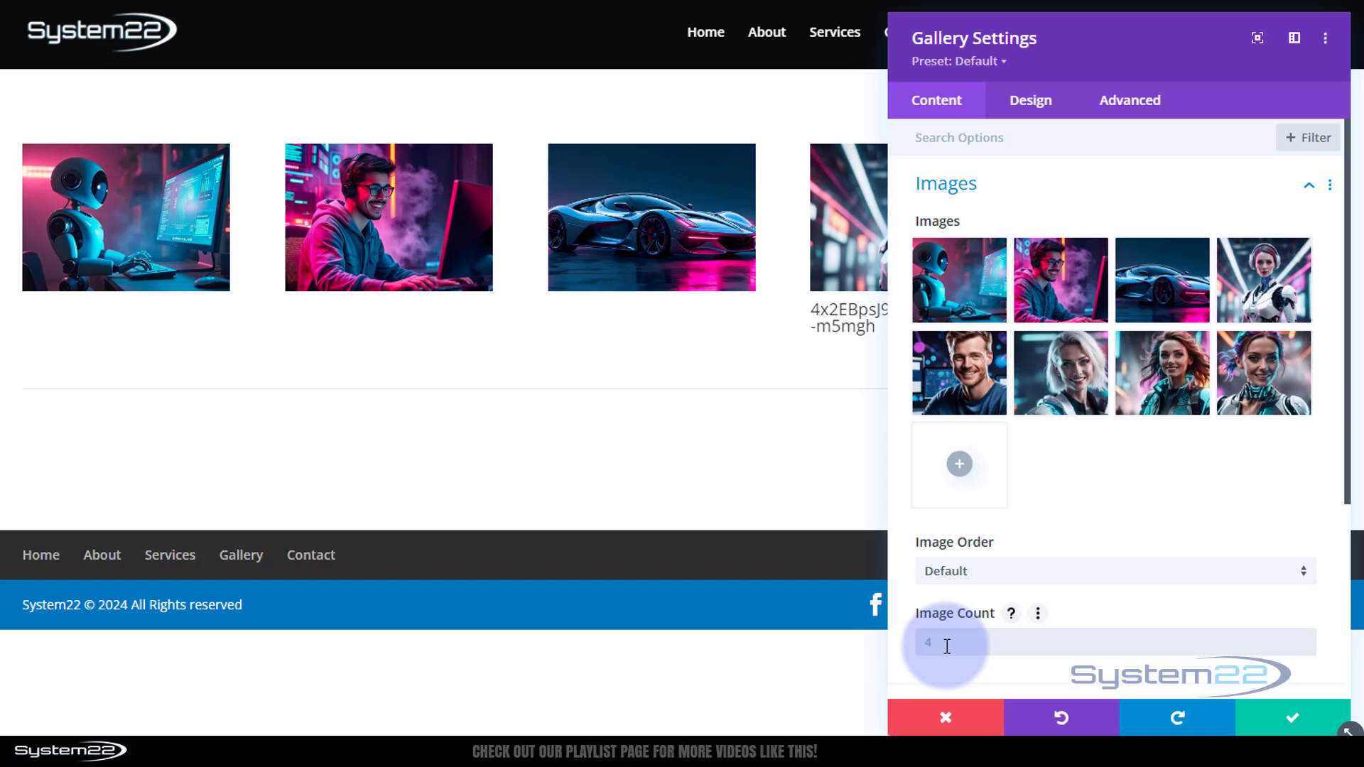
{"action": "type", "text": "8"}
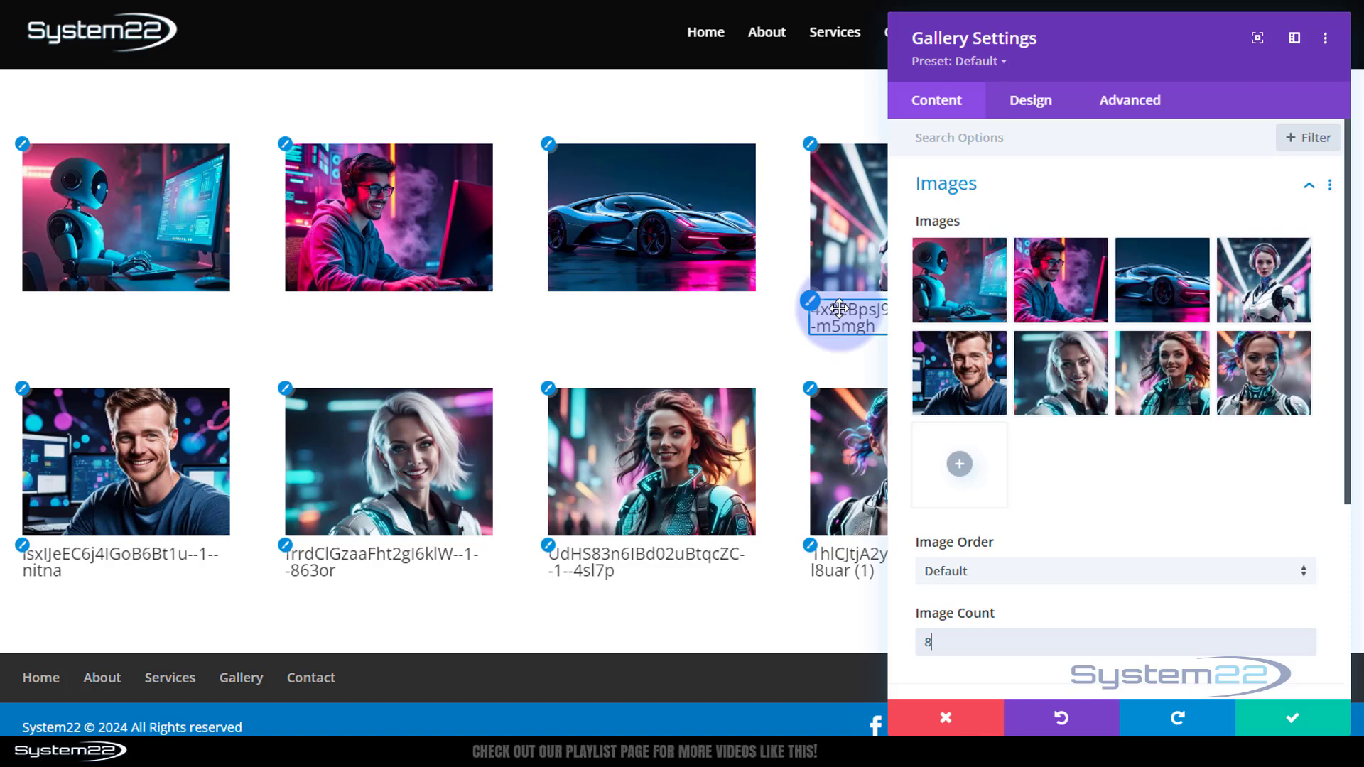
Turn off Show Title and Caption in the gallery's elements and save the module settings
{"action": "scroll", "coordinate": [1100, 494], "scroll_direction": "down", "scroll_amount": 4}
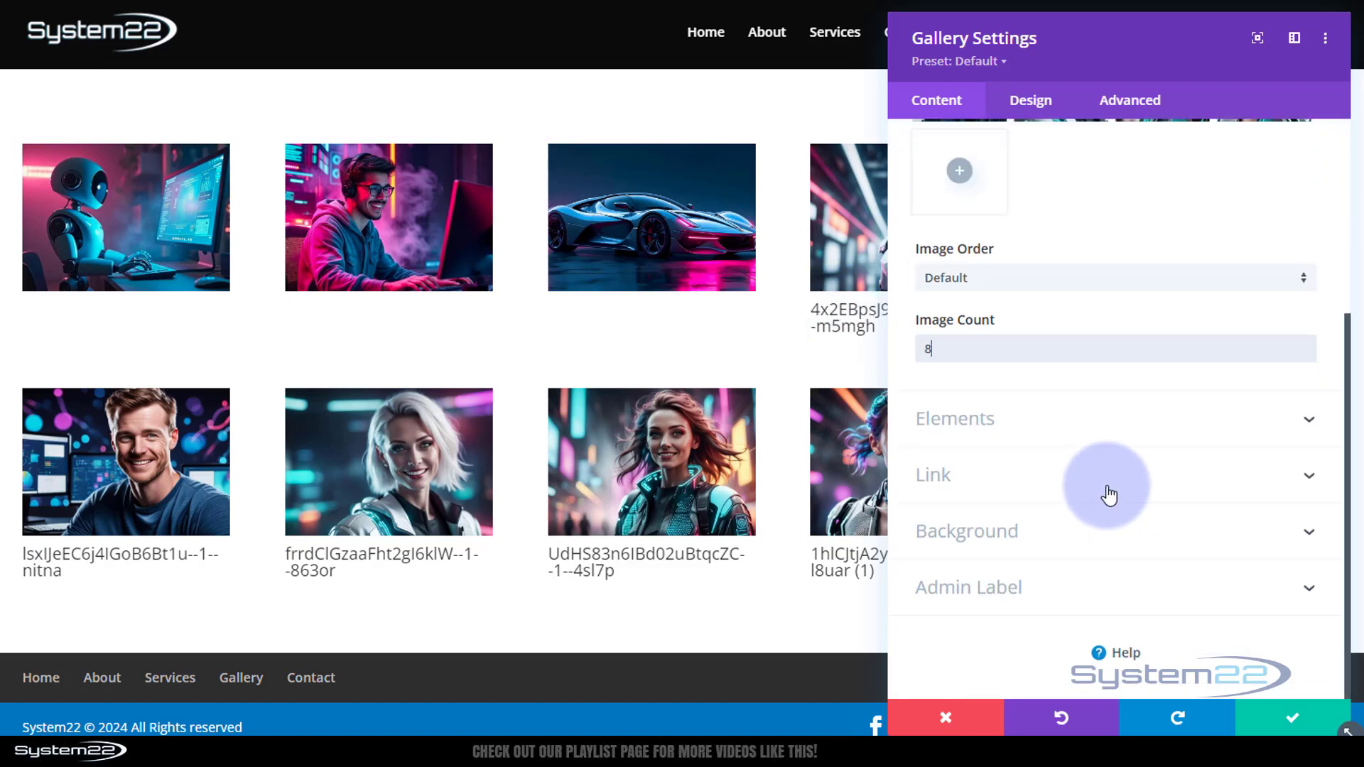
{"action": "left_click", "coordinate": [1053, 420]}
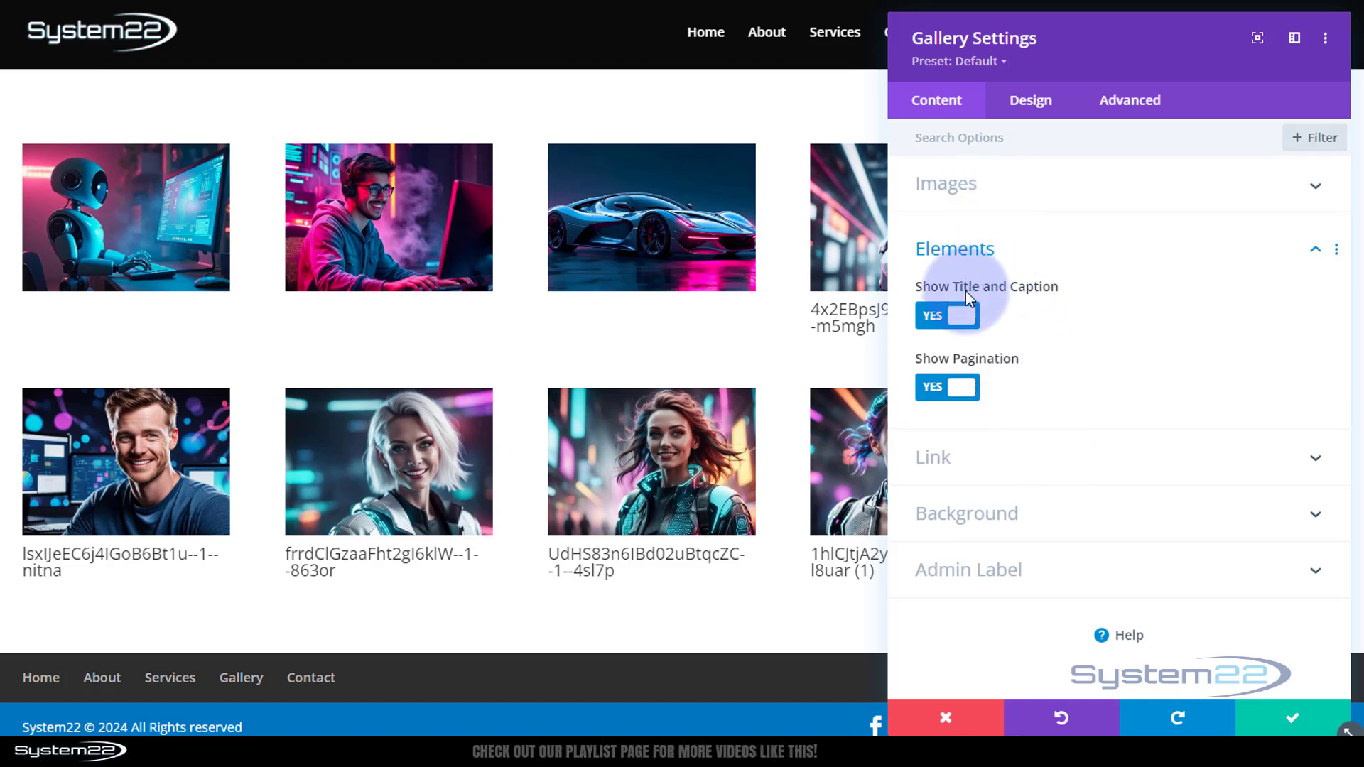
{"action": "left_click", "coordinate": [967, 319]}
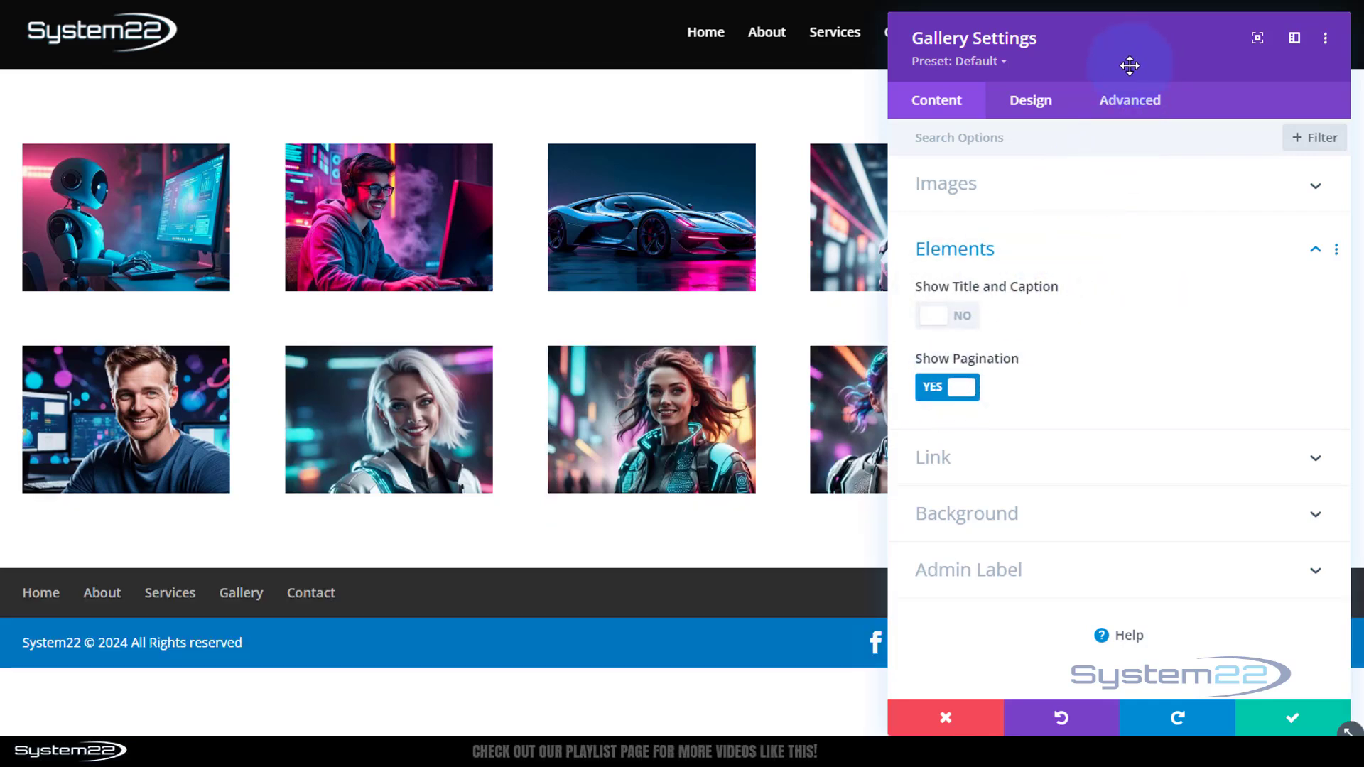
{"action": "left_click_drag", "start_coordinate": [1129, 65], "coordinate": [1018, 207]}
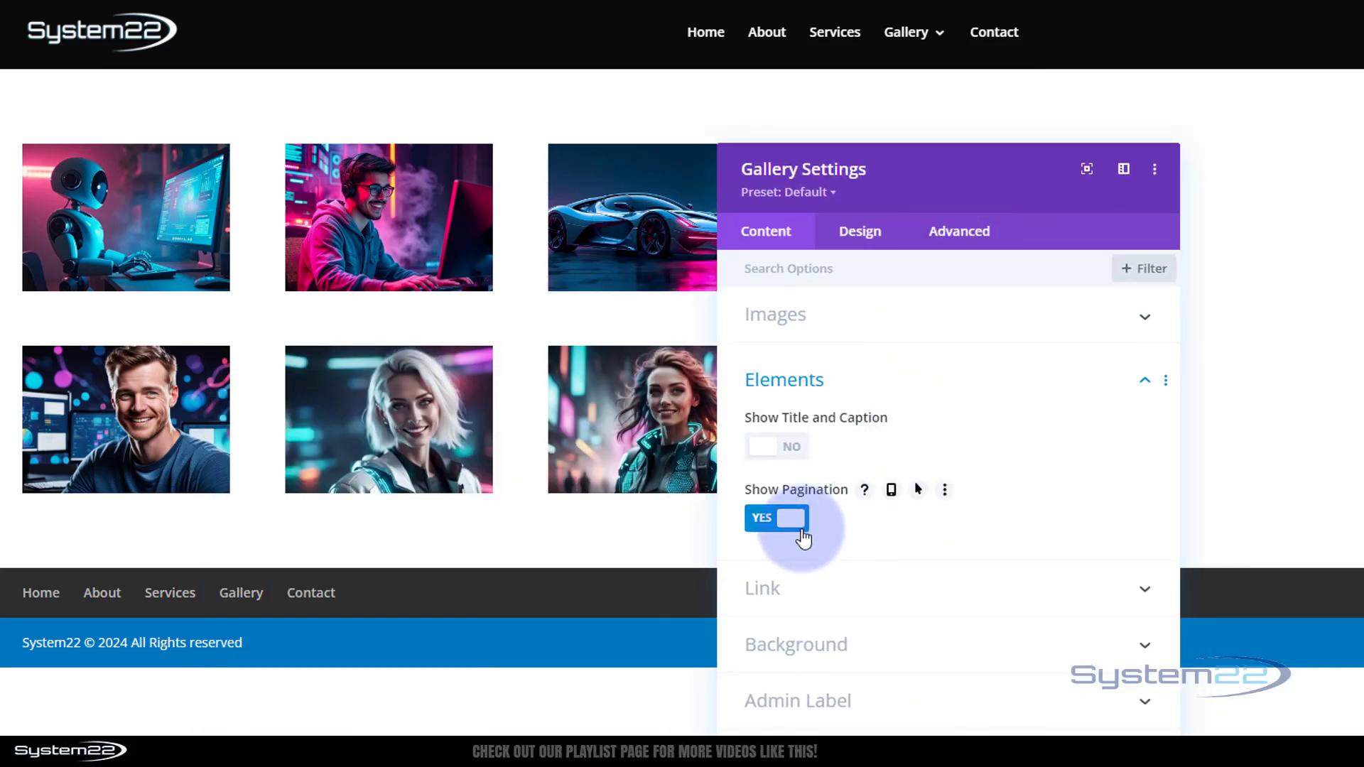
{"action": "left_click_drag", "start_coordinate": [1022, 184], "coordinate": [1008, 97]}
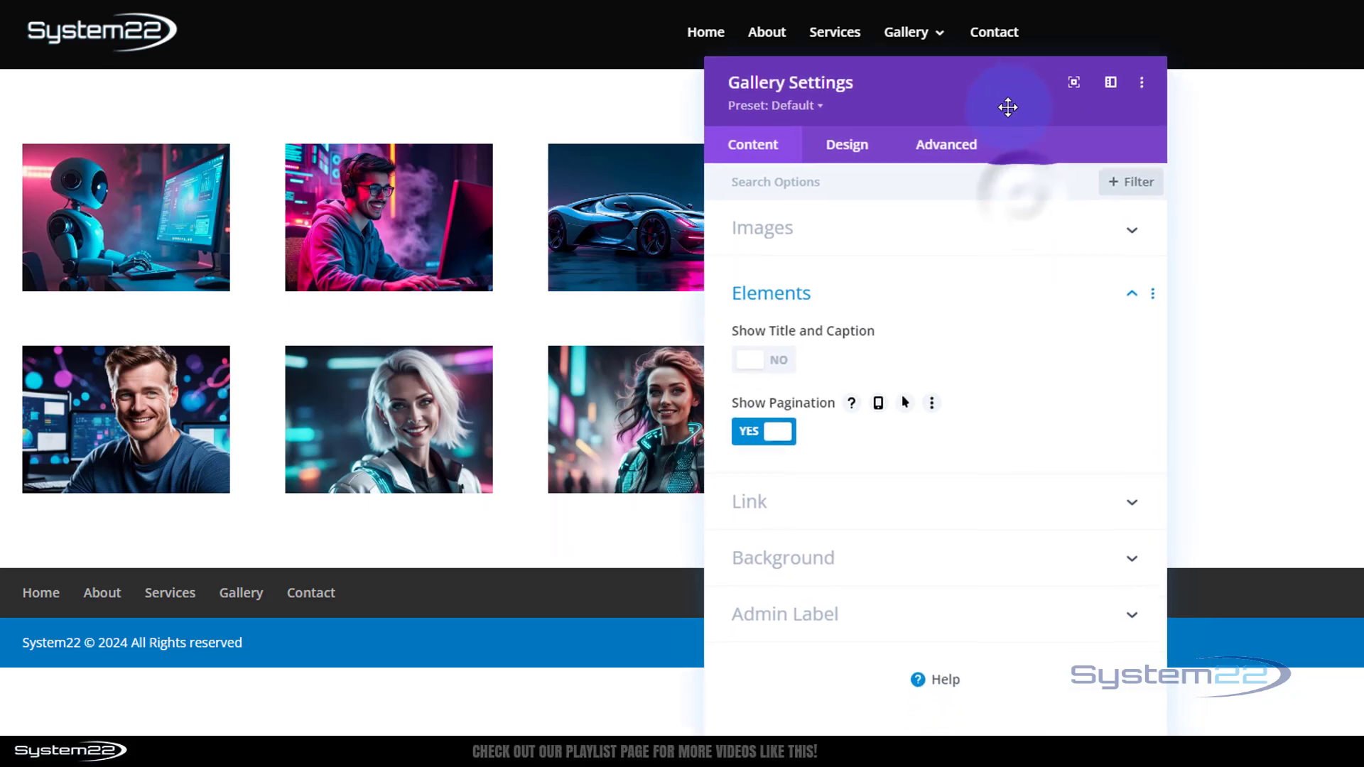
{"action": "left_click", "coordinate": [1110, 754]}
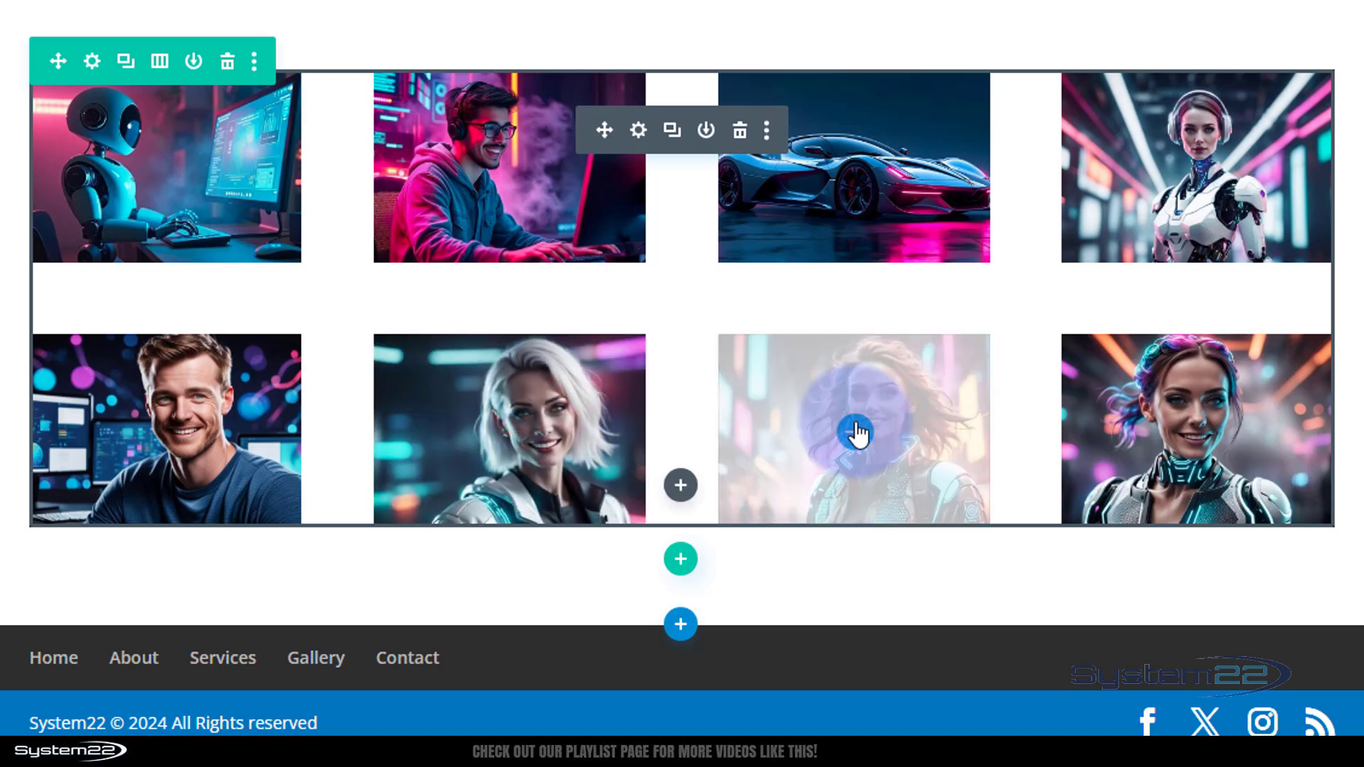
Make the gallery's overlay icon color and overlay background color transparent in its design settings
{"action": "left_click", "coordinate": [642, 133]}
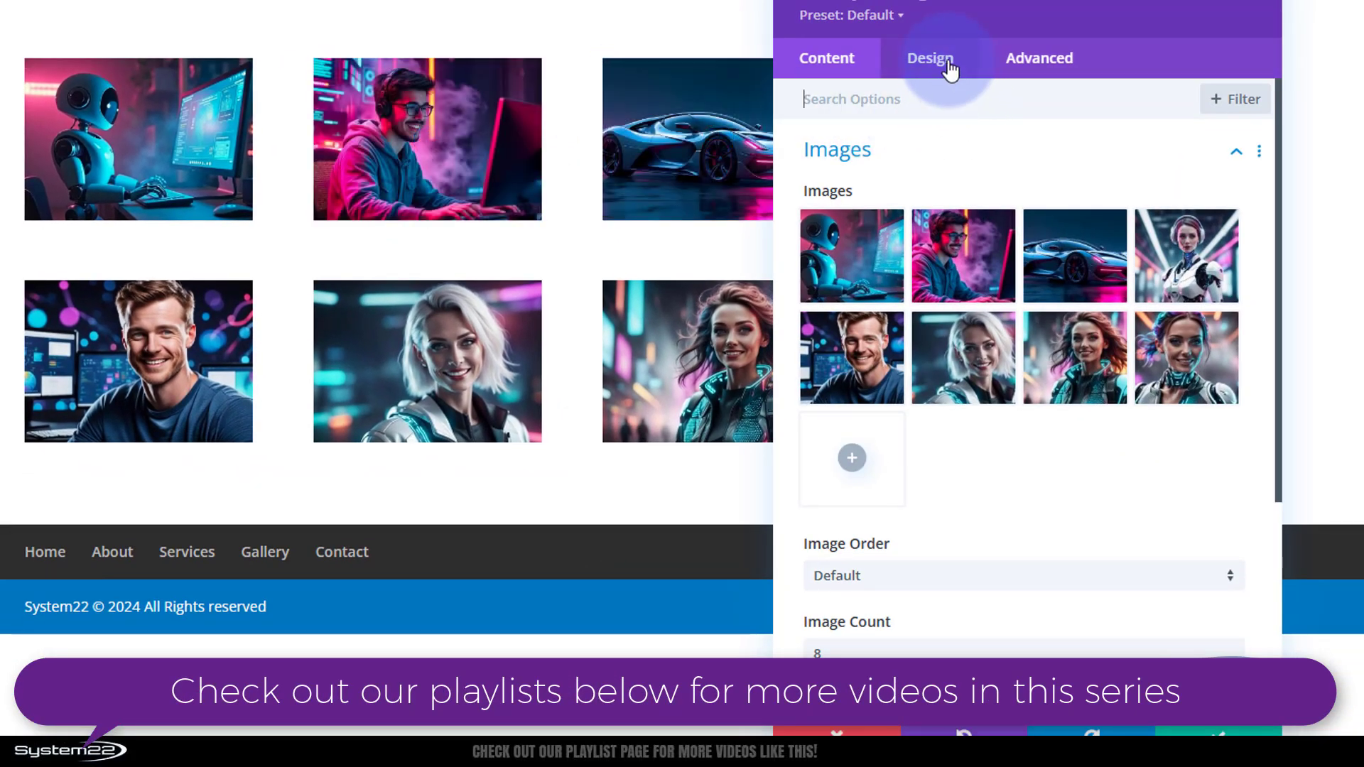
{"action": "left_click", "coordinate": [950, 70]}
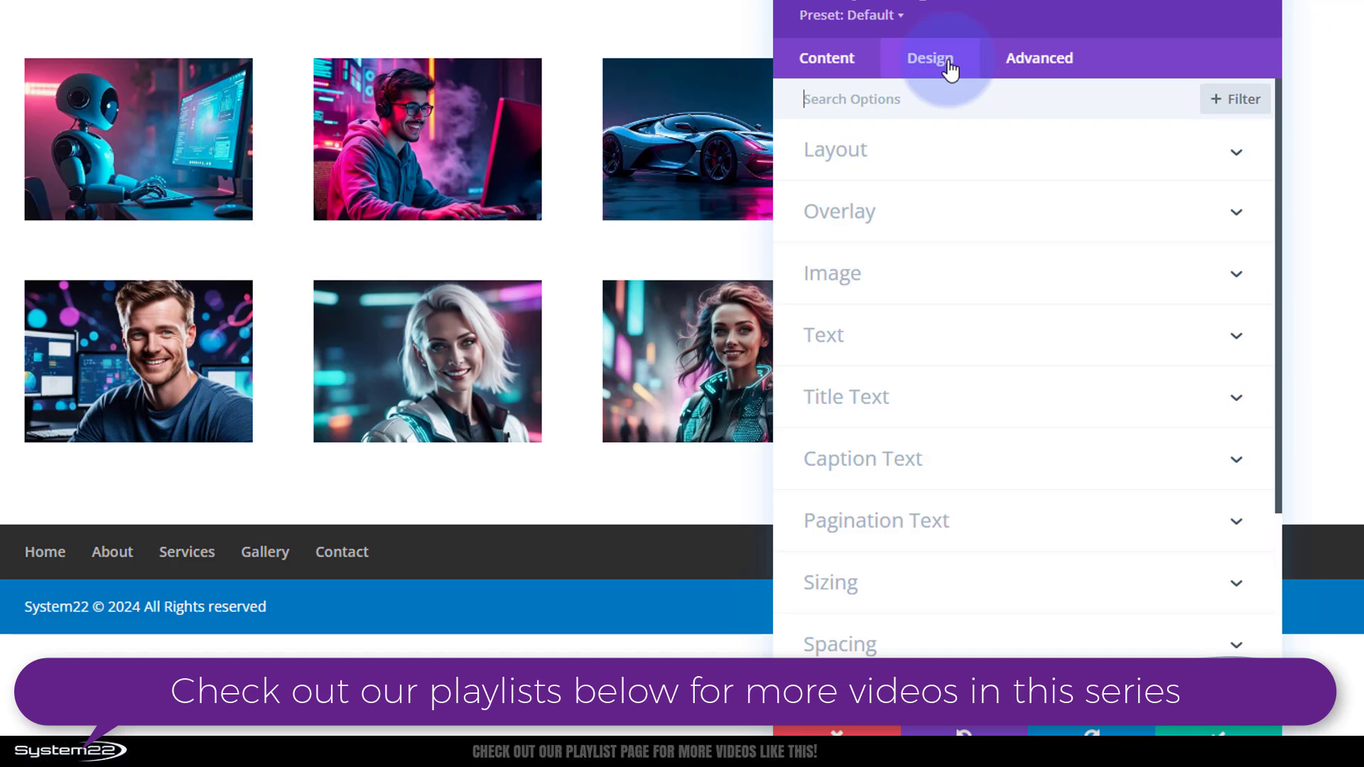
{"action": "left_click", "coordinate": [939, 225]}
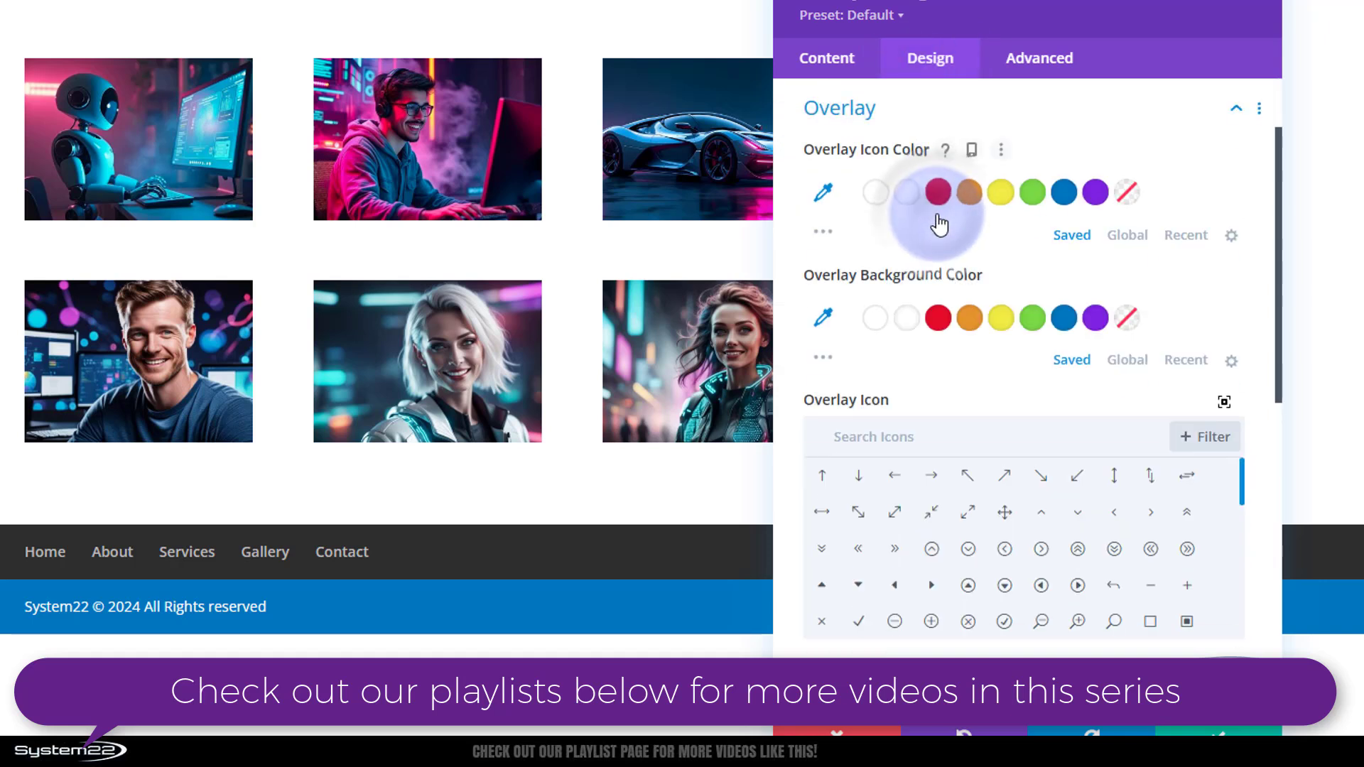
{"action": "left_click", "coordinate": [1130, 196]}
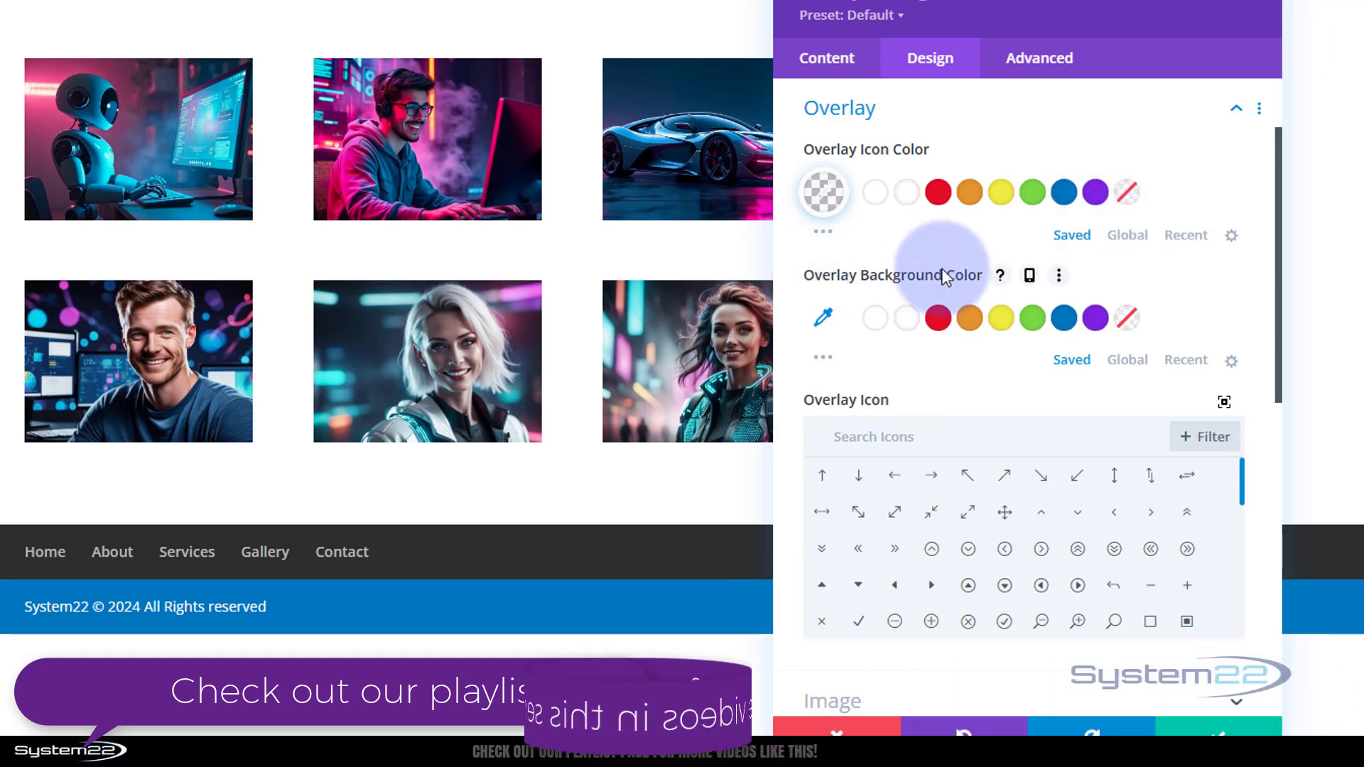
{"action": "left_click", "coordinate": [1128, 319]}
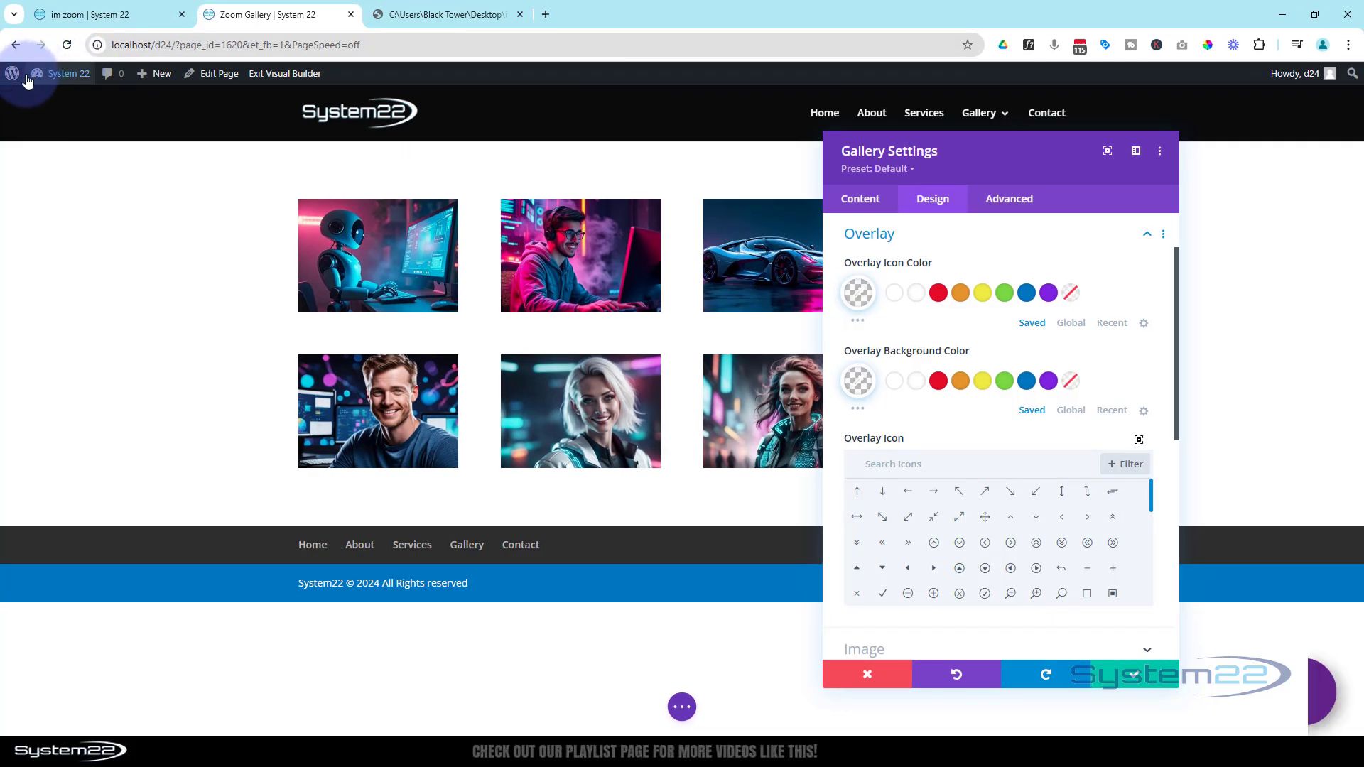
Open the WordPress dashboard in a separate browser tab and go to its media library
{"action": "mouse_move", "coordinate": [34, 77]}
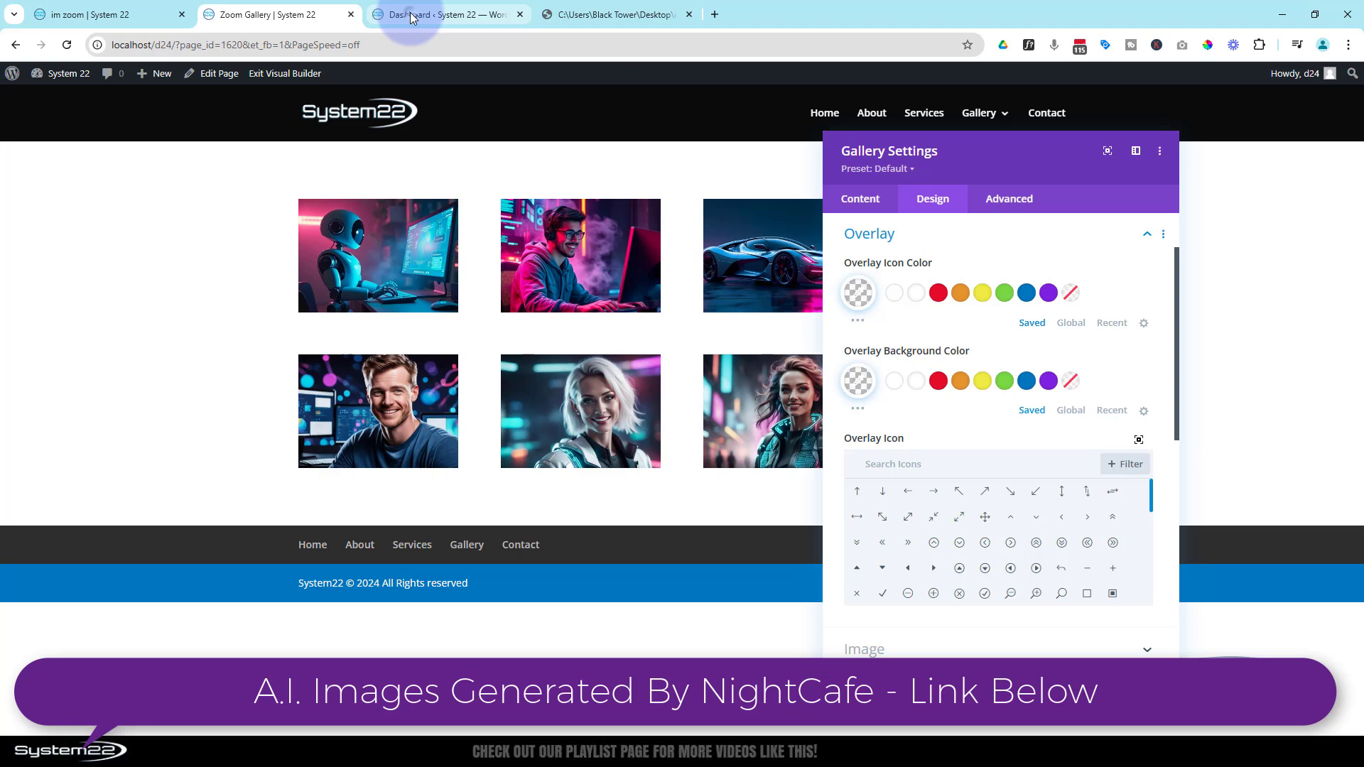
{"action": "left_click", "coordinate": [411, 15]}
{"action": "mouse_move", "coordinate": [46, 218]}
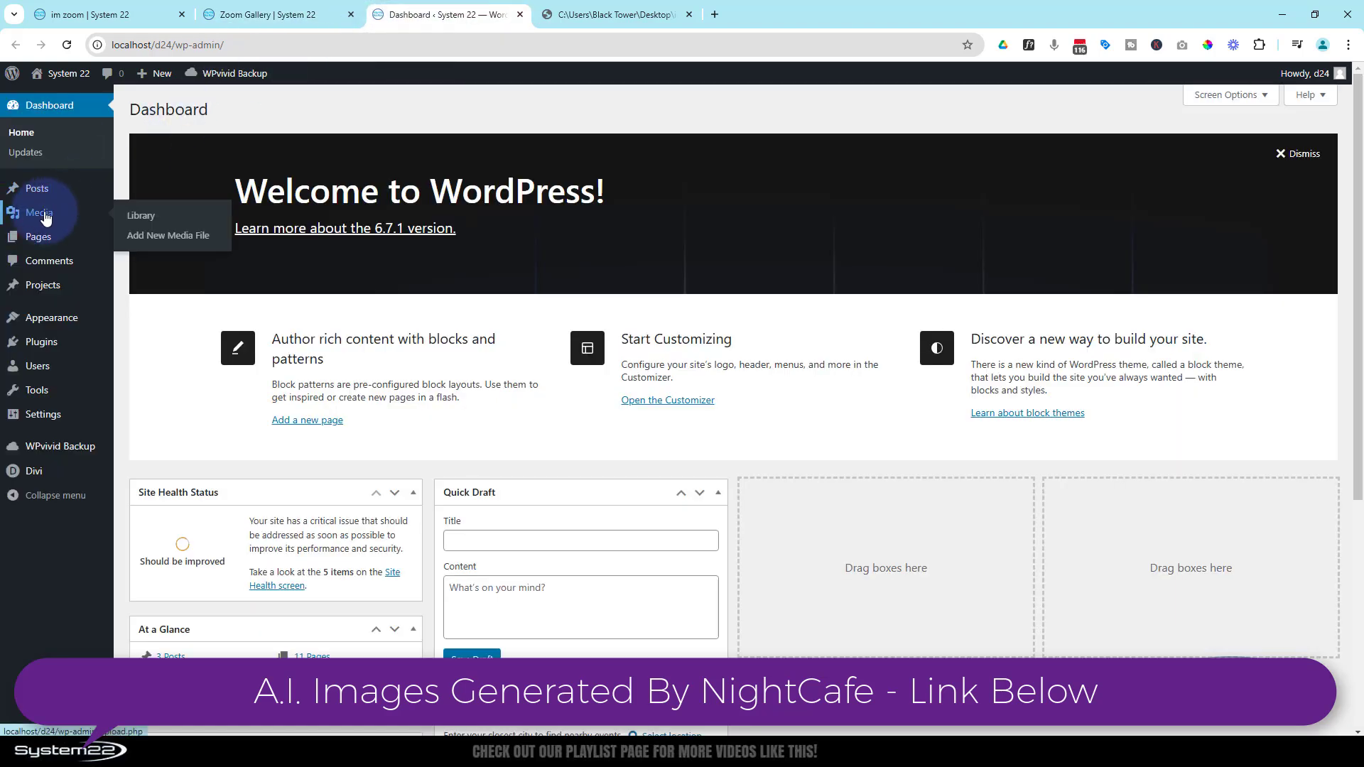
{"action": "left_click", "coordinate": [139, 217]}
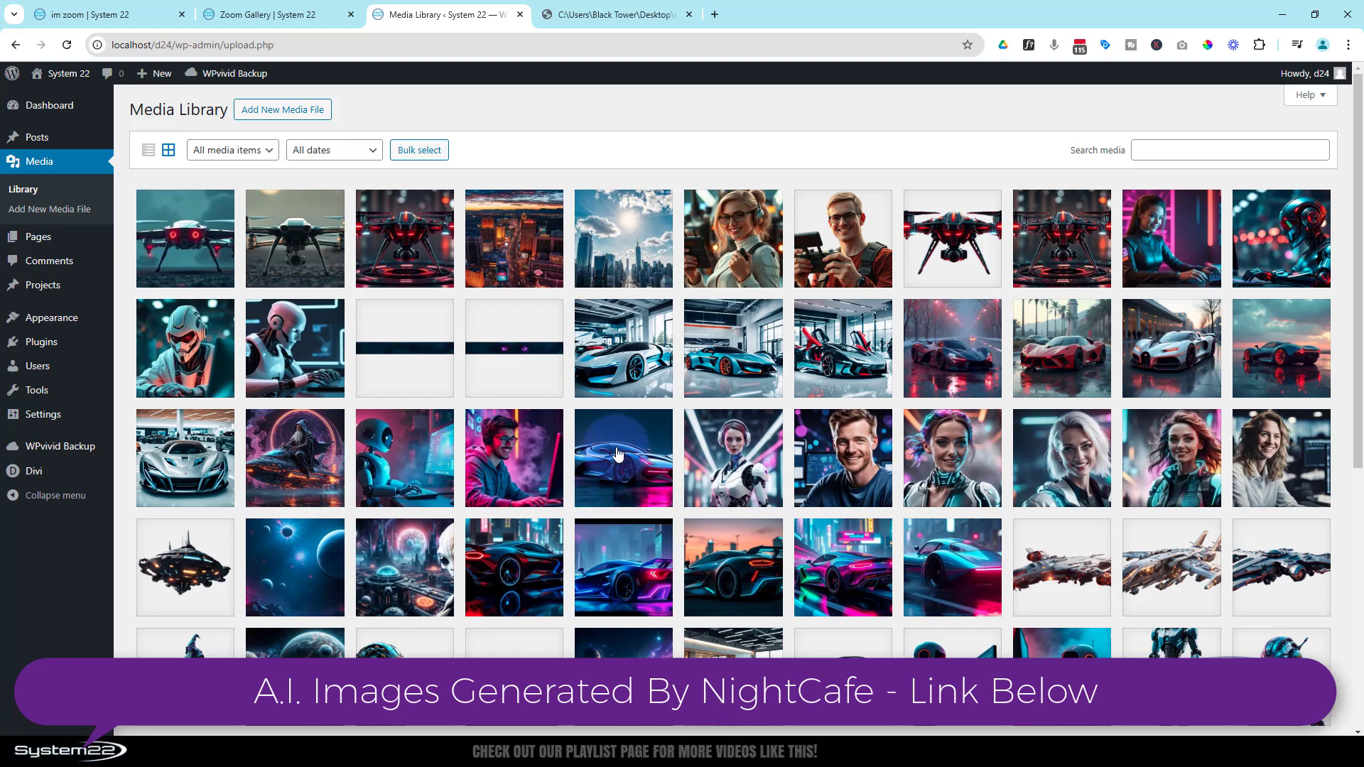
Clear the title of the white-haired woman's image in its attachment details, then return to the Zoom Gallery page
{"action": "scroll", "coordinate": [959, 447], "scroll_direction": "down", "scroll_amount": 1}
{"action": "left_click", "coordinate": [1080, 390]}
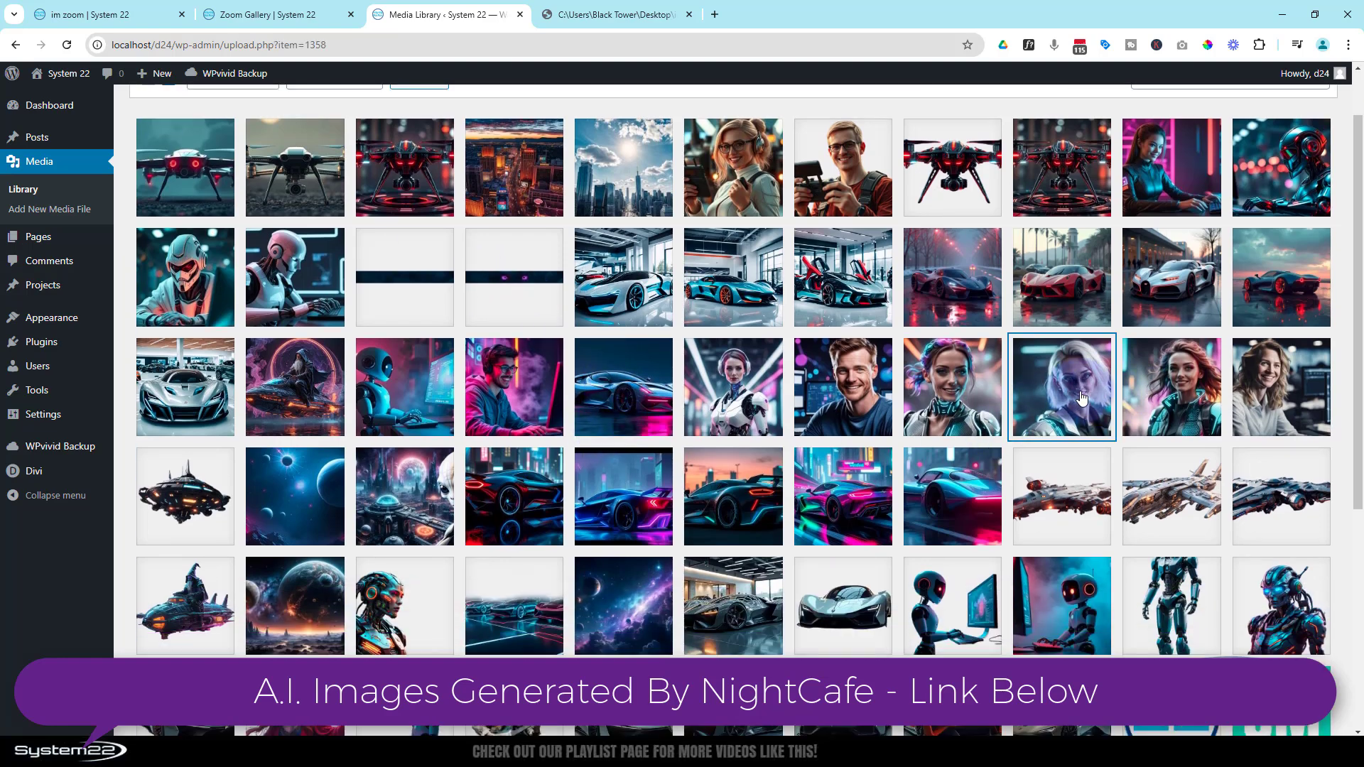
{"action": "left_click_drag", "start_coordinate": [1200, 328], "coordinate": [932, 358]}
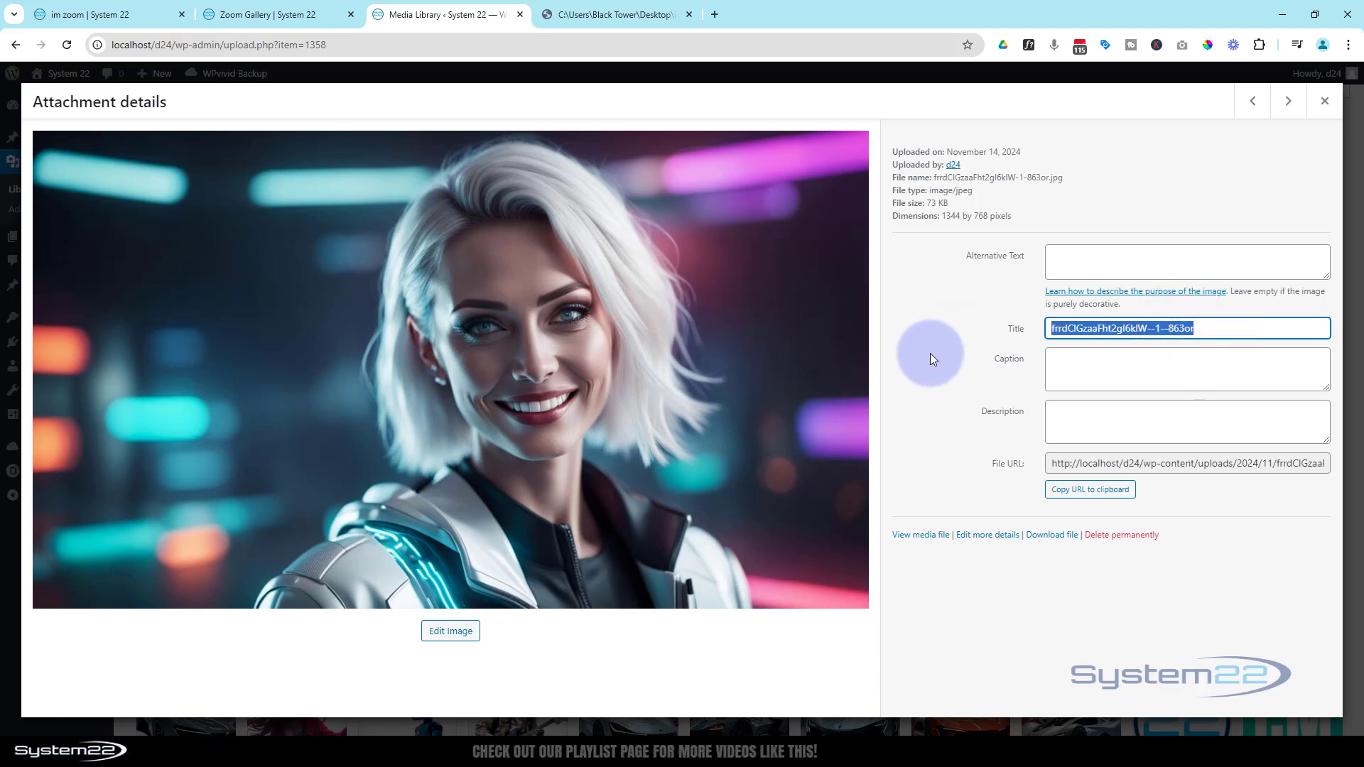
{"action": "key", "text": "BackSpace"}
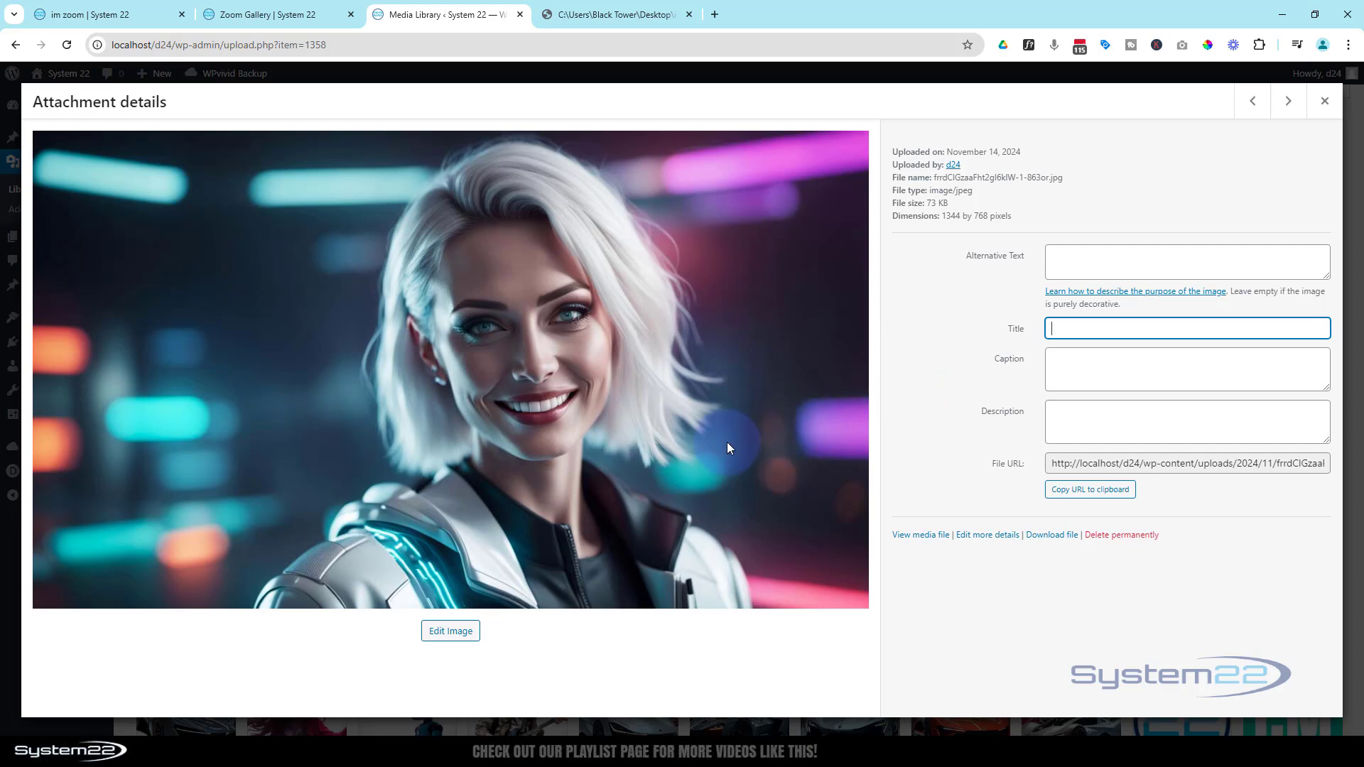
{"action": "left_click", "coordinate": [1323, 107]}
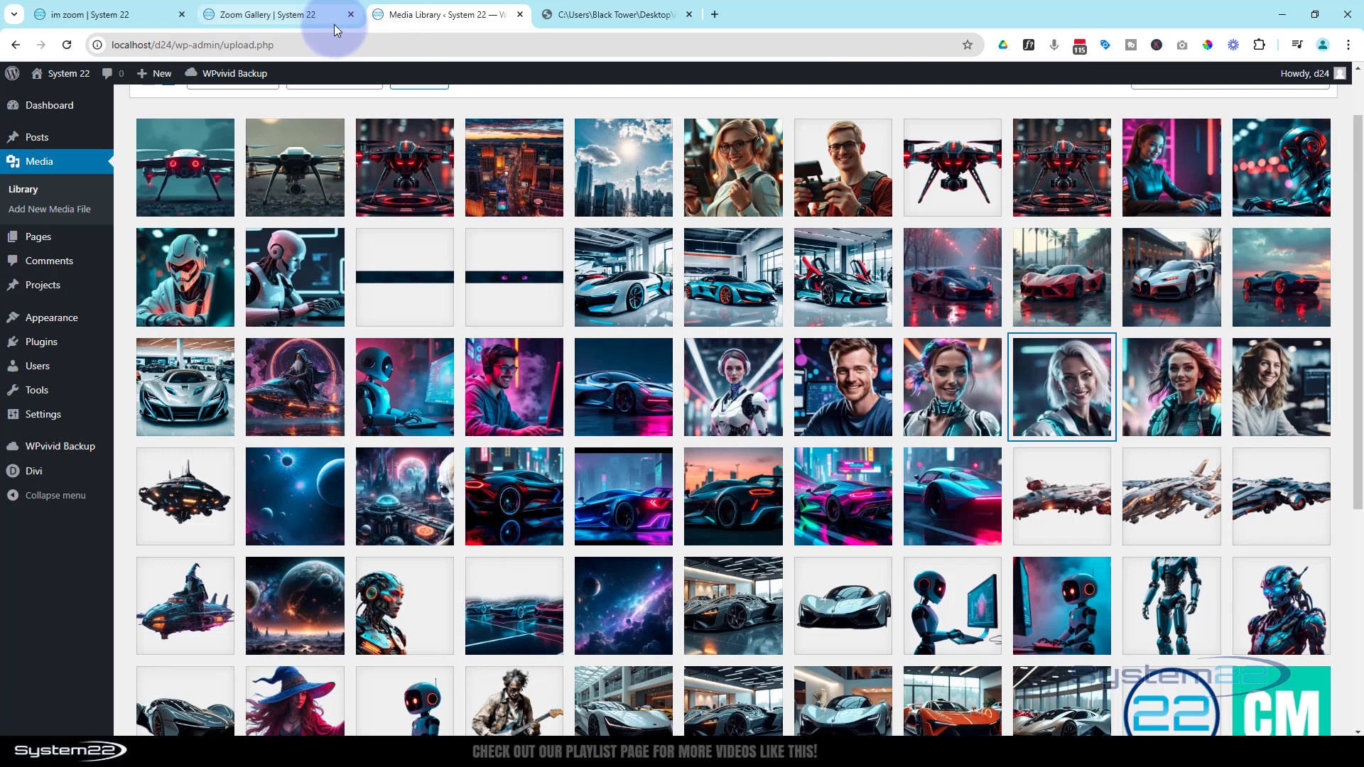
{"action": "left_click", "coordinate": [287, 15]}
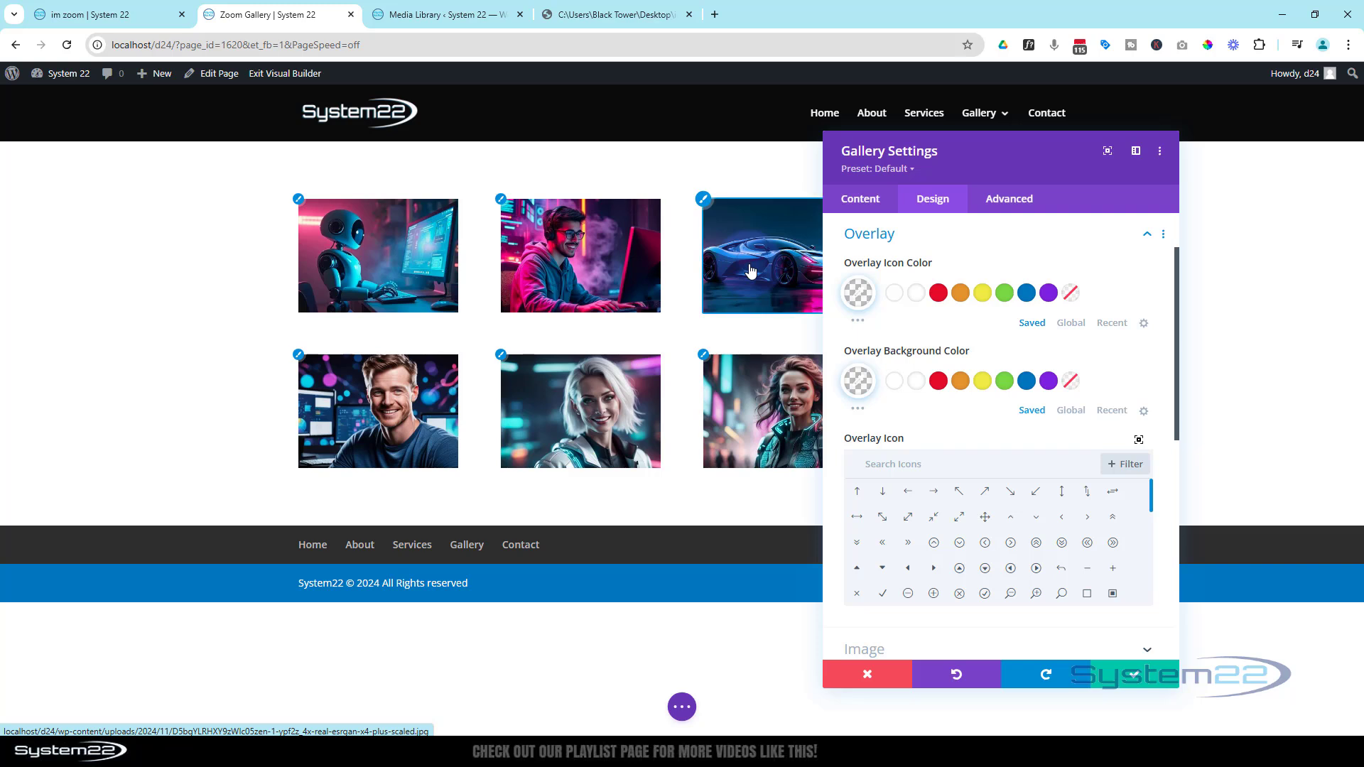
Save the gallery module's settings, then check the CSS and JS code in the image-zoom PDF and return to the Zoom Gallery page
{"action": "left_click", "coordinate": [1138, 680]}
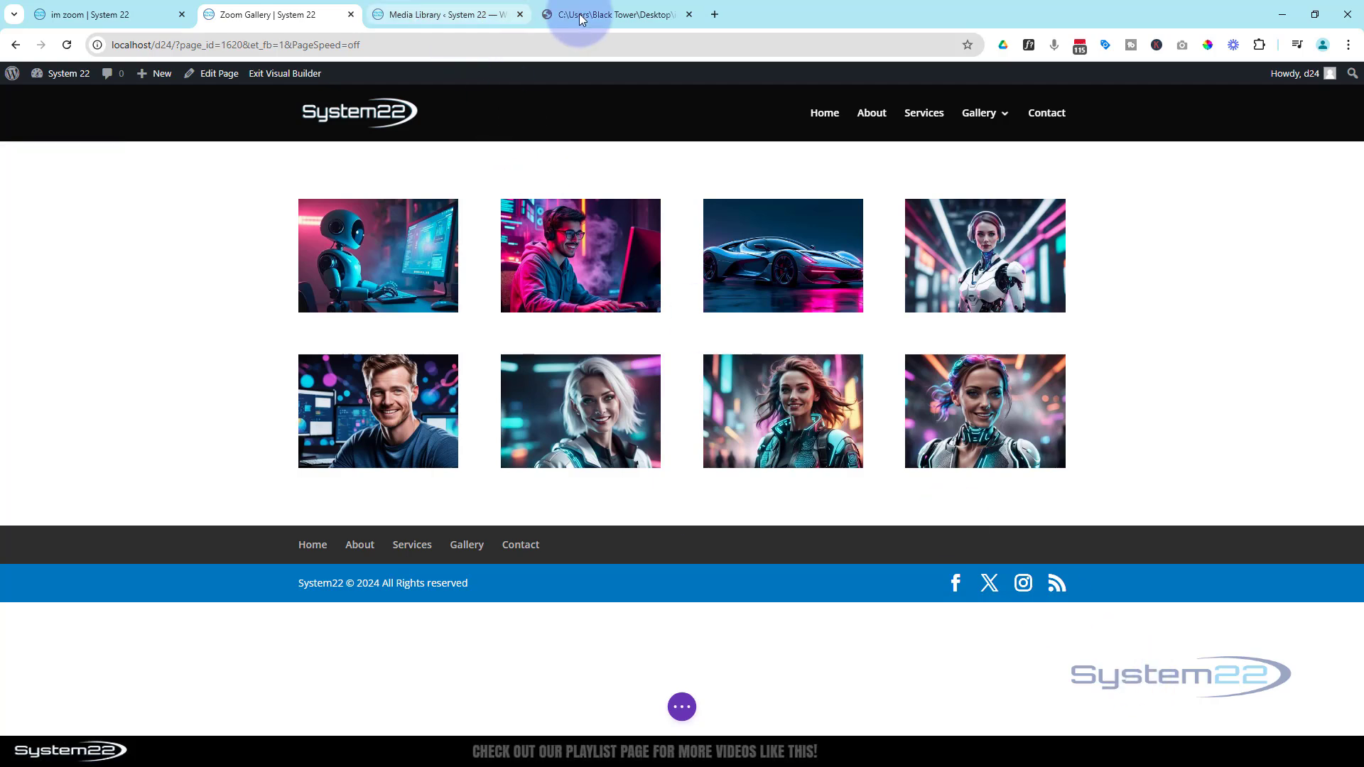
{"action": "left_click", "coordinate": [609, 14]}
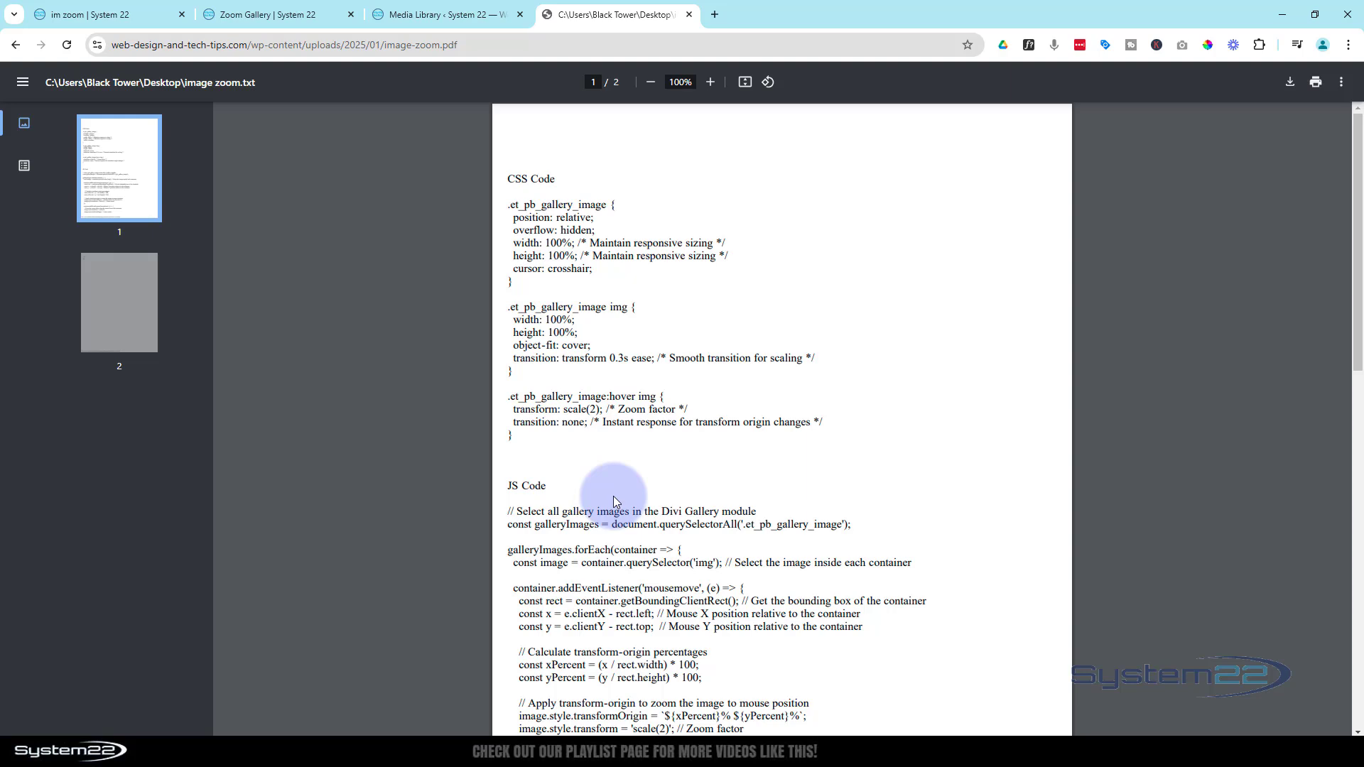
{"action": "left_click", "coordinate": [290, 15]}
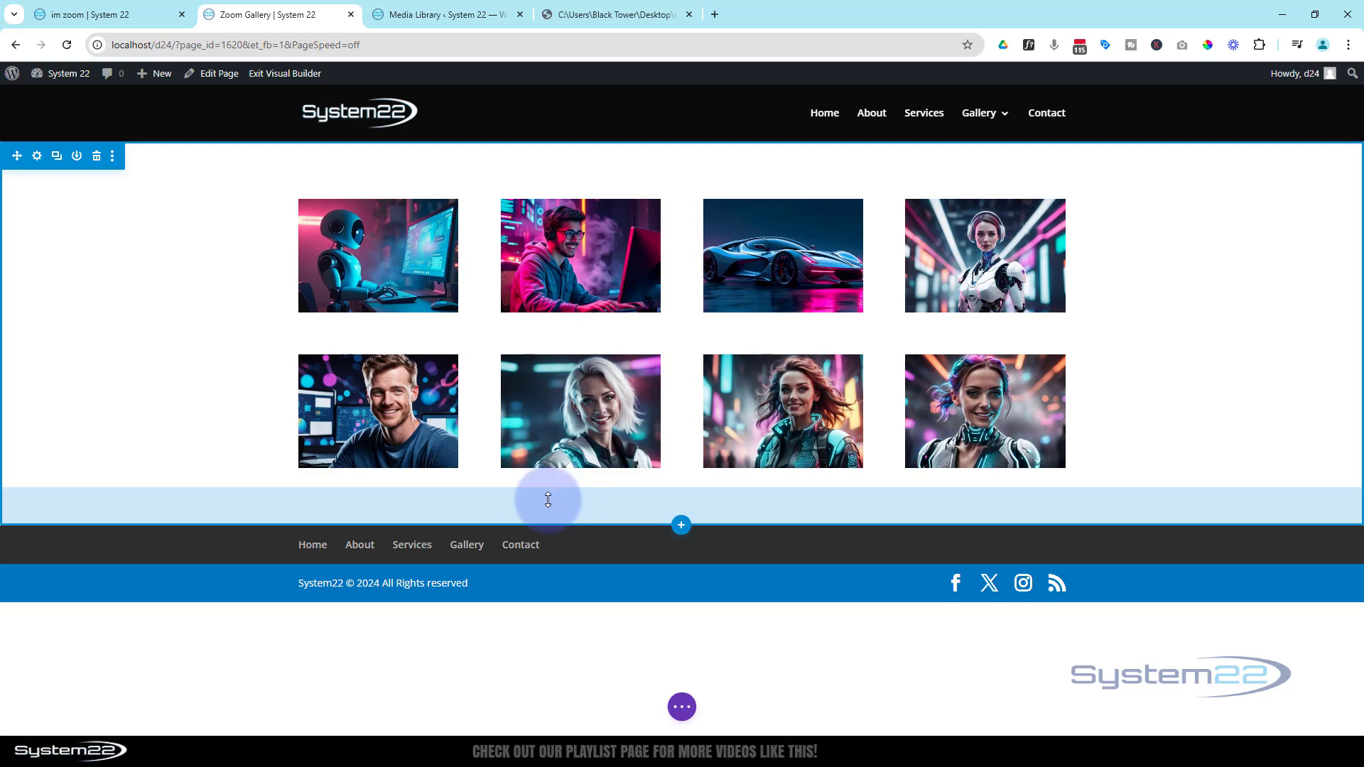
Open Divi's Theme Options in the WordPress dashboard, locate the general Custom CSS field, and check the CSS code in the image-zoom PDF
{"action": "left_click", "coordinate": [433, 16]}
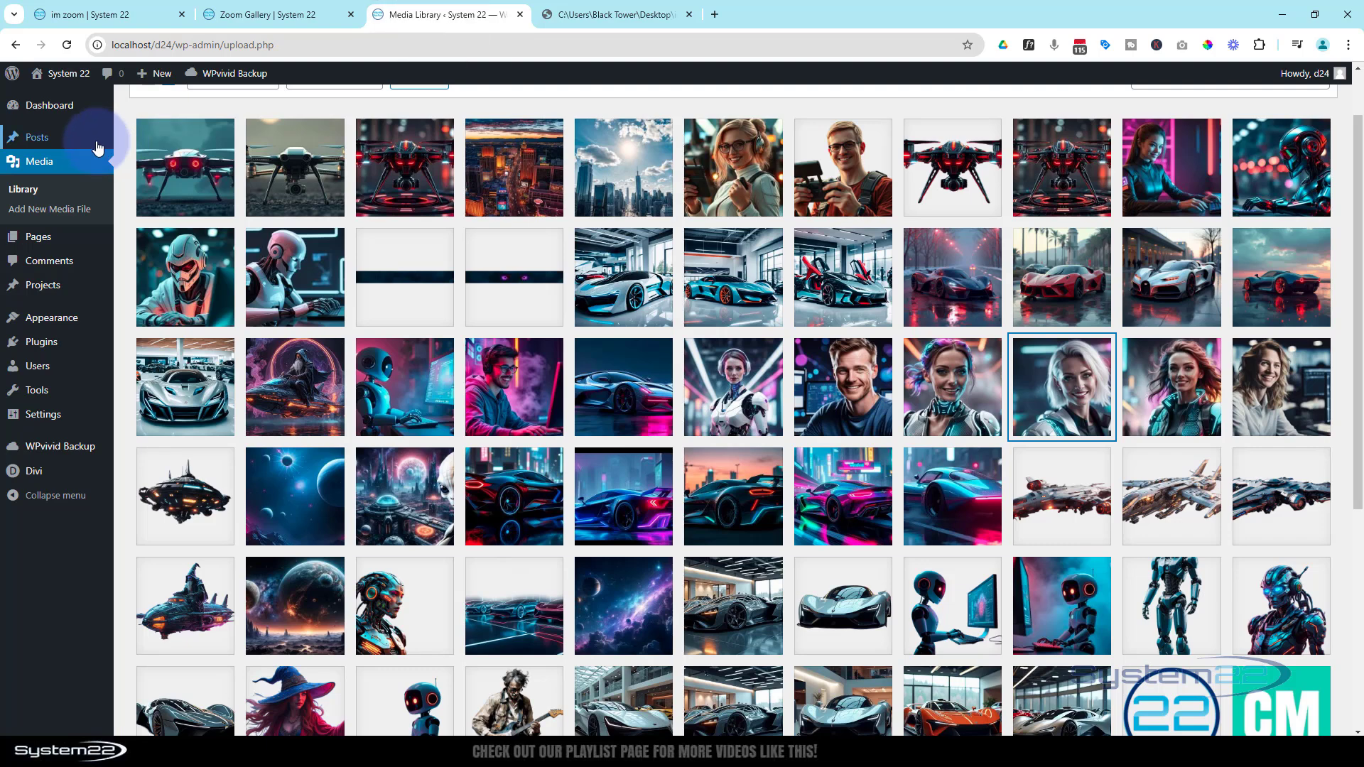
{"action": "mouse_move", "coordinate": [90, 147]}
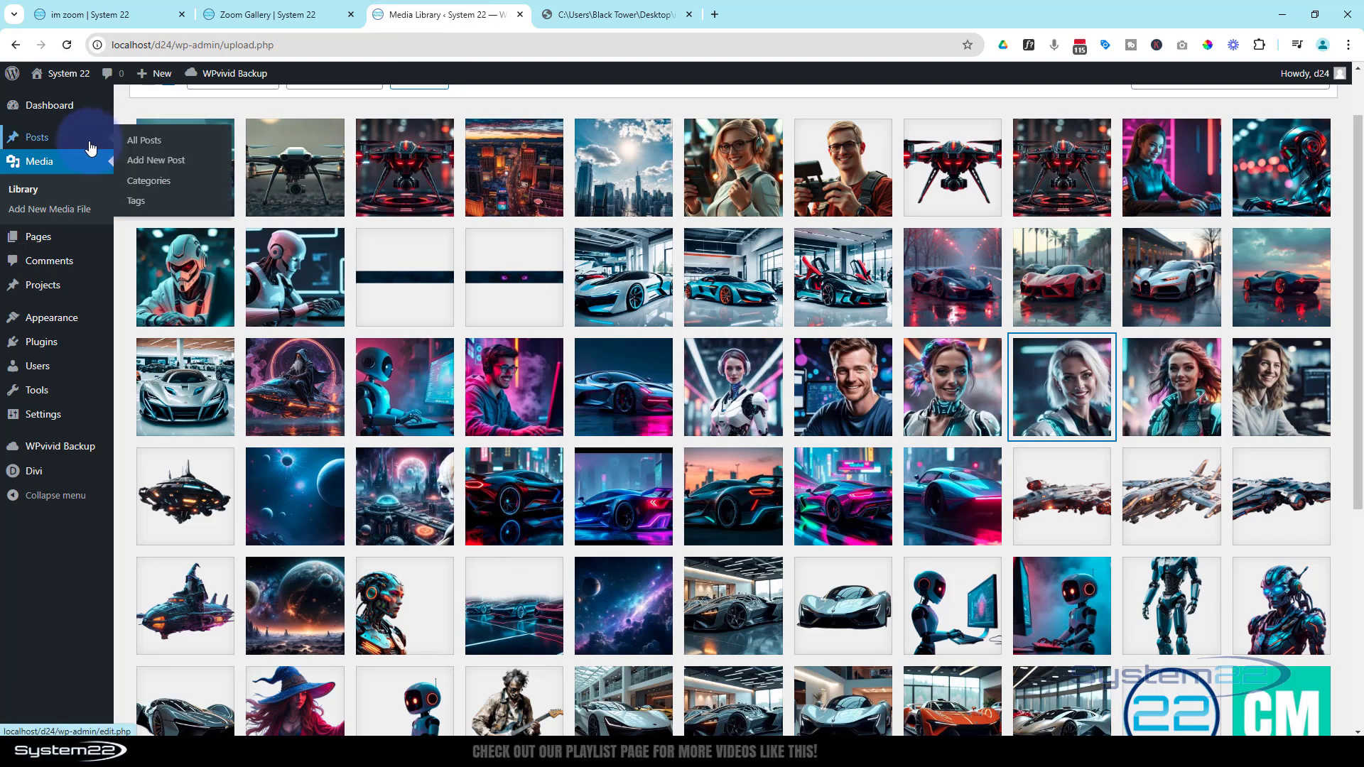
{"action": "left_click", "coordinate": [41, 479]}
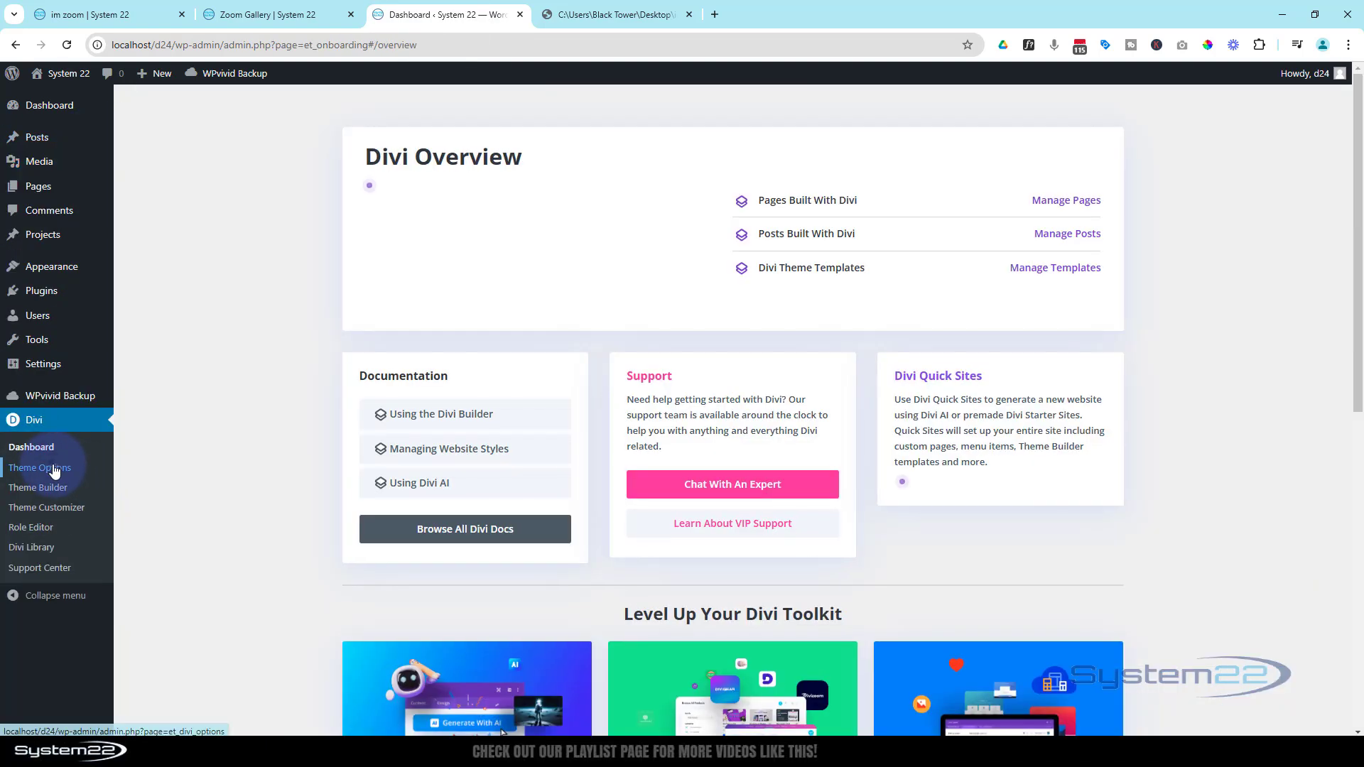
{"action": "left_click", "coordinate": [54, 469]}
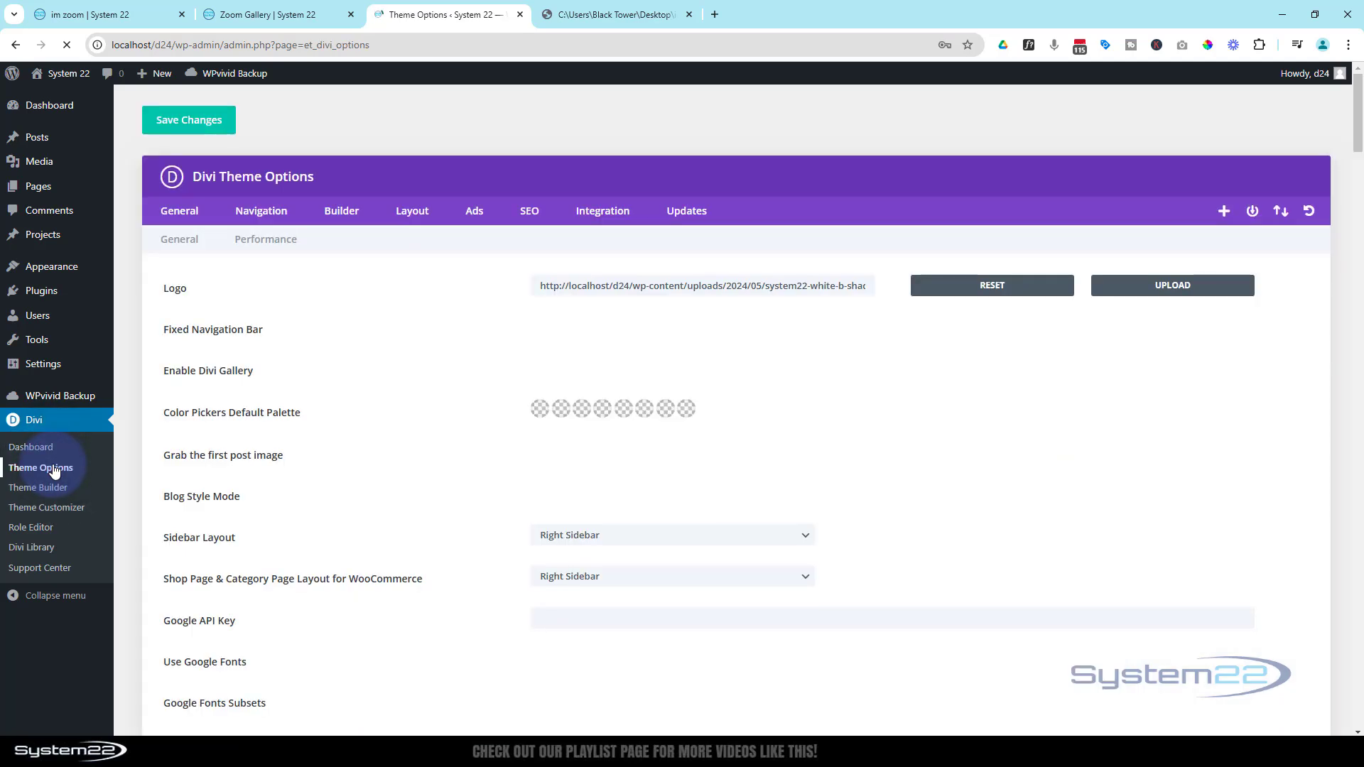
{"action": "left_click", "coordinate": [188, 212]}
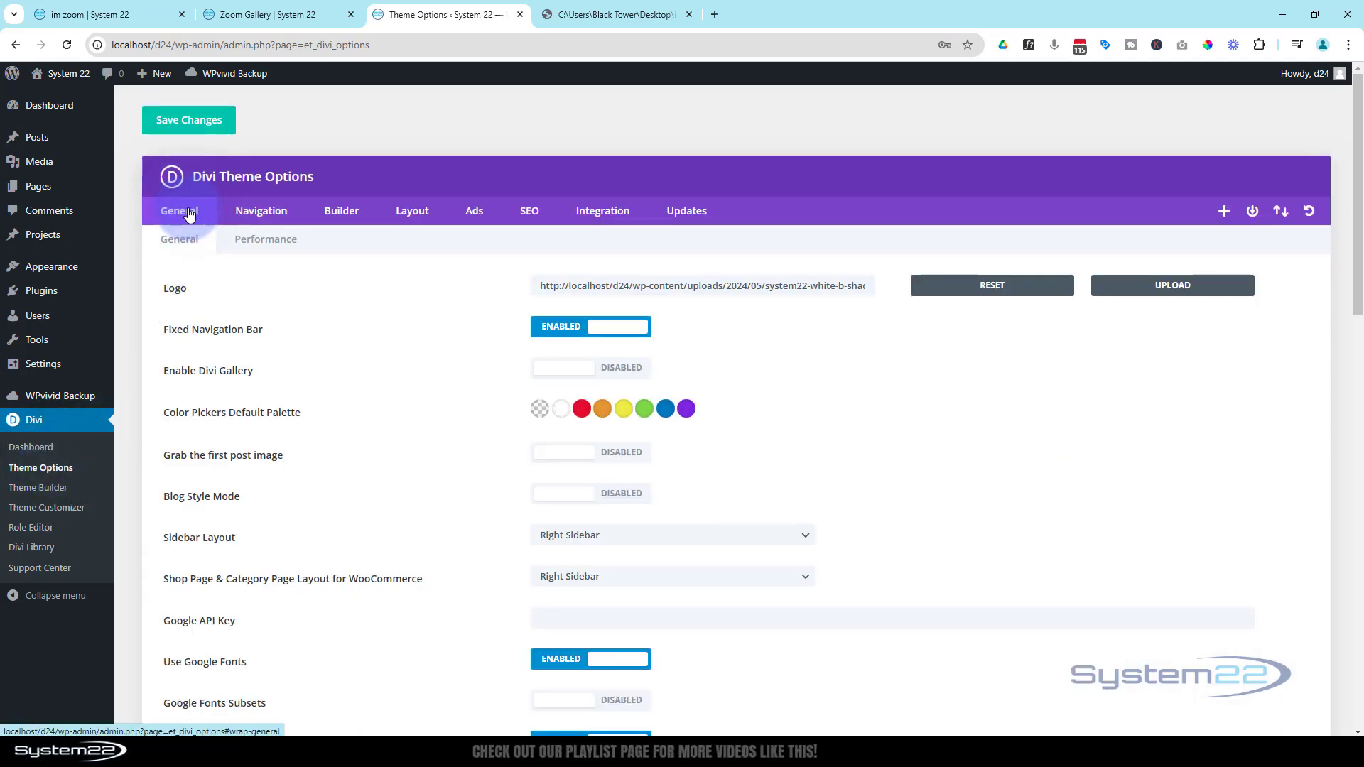
{"action": "scroll", "coordinate": [344, 419], "scroll_direction": "down", "scroll_amount": 15}
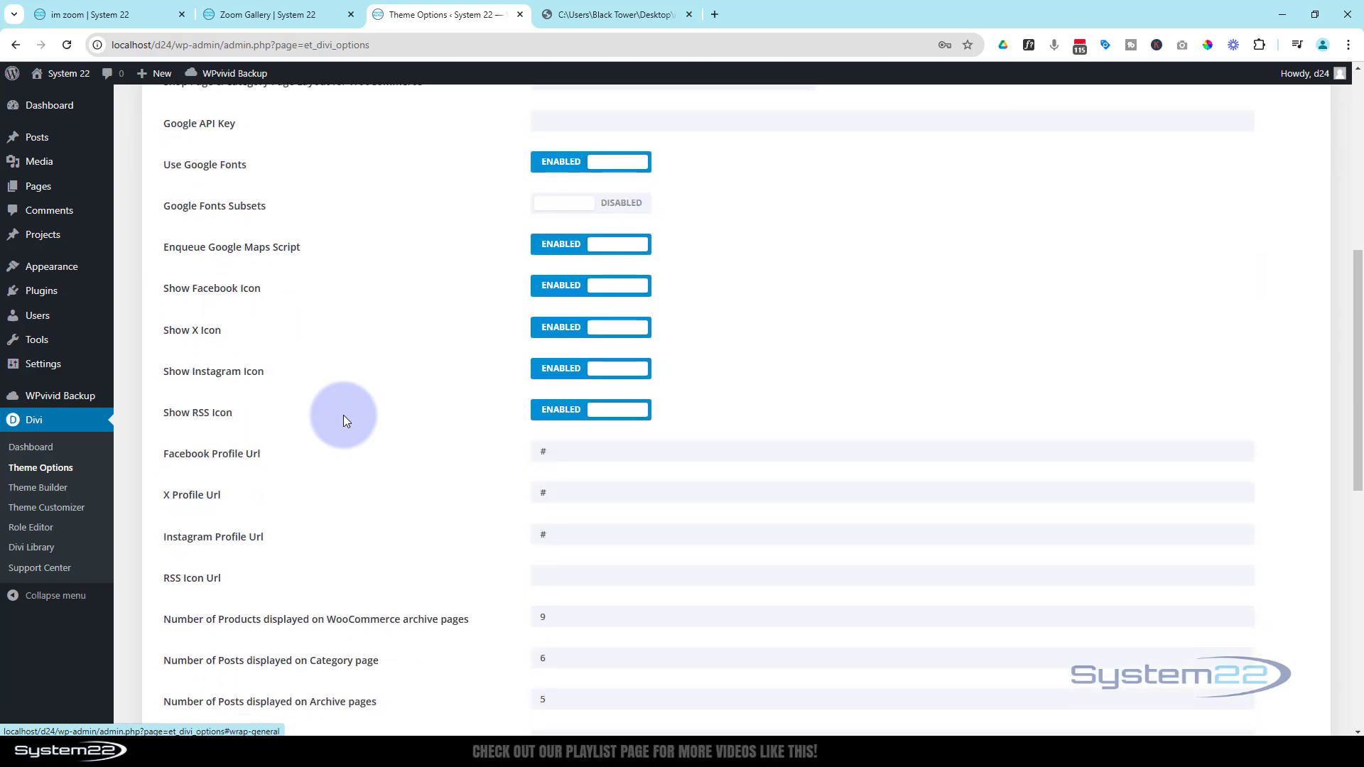
{"action": "scroll", "coordinate": [343, 414], "scroll_direction": "down", "scroll_amount": 1}
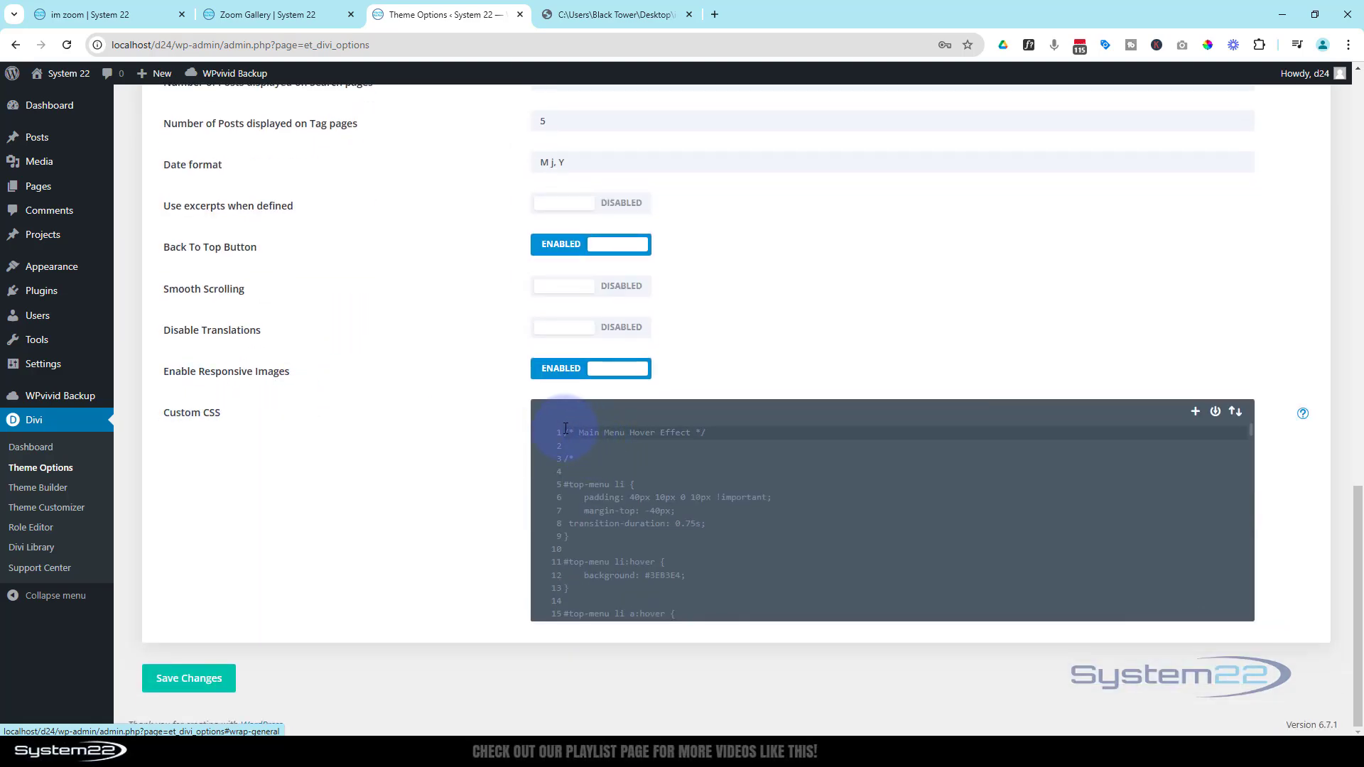
{"action": "left_click", "coordinate": [615, 14]}
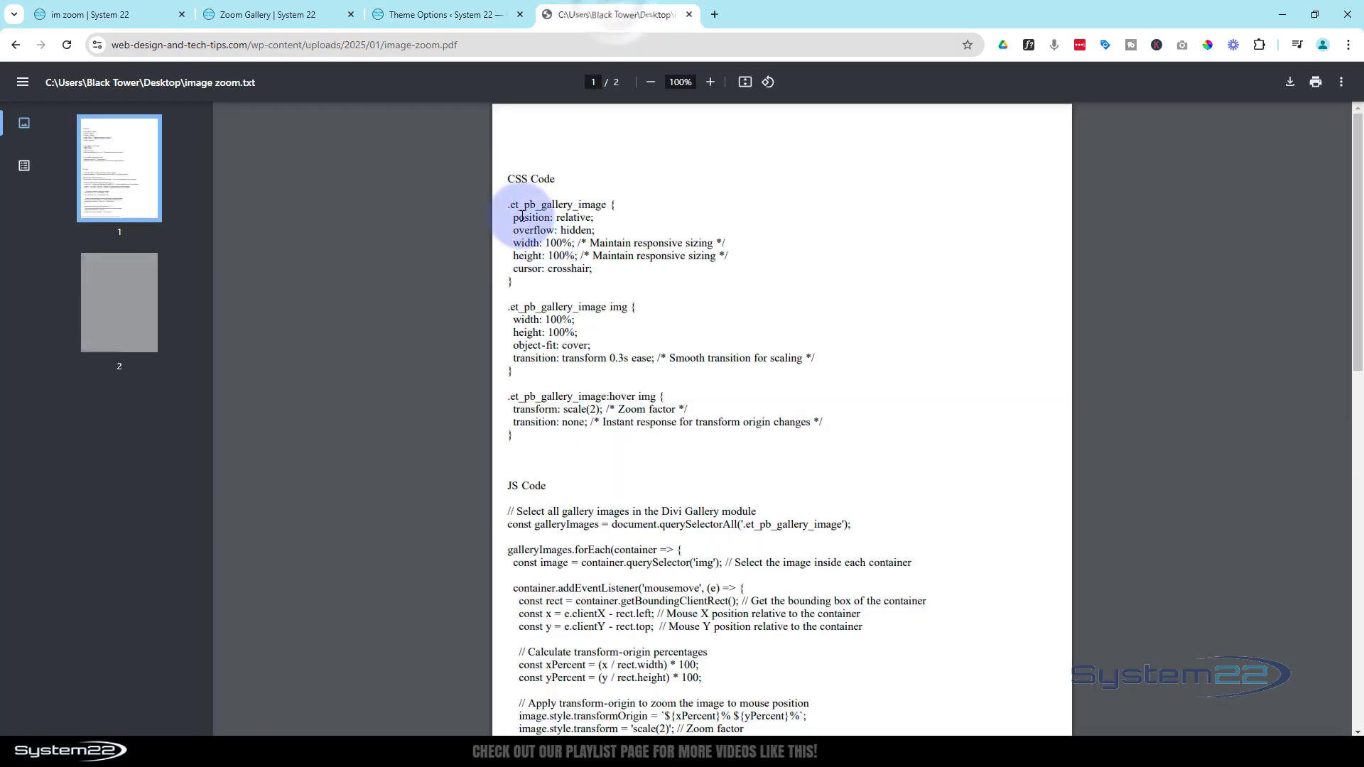
{"action": "left_click", "coordinate": [479, 14]}
Open the Integration settings of the Divi Theme Options and insert an empty line above the first script in the head code
{"action": "scroll", "coordinate": [347, 620], "scroll_direction": "up", "scroll_amount": 7}
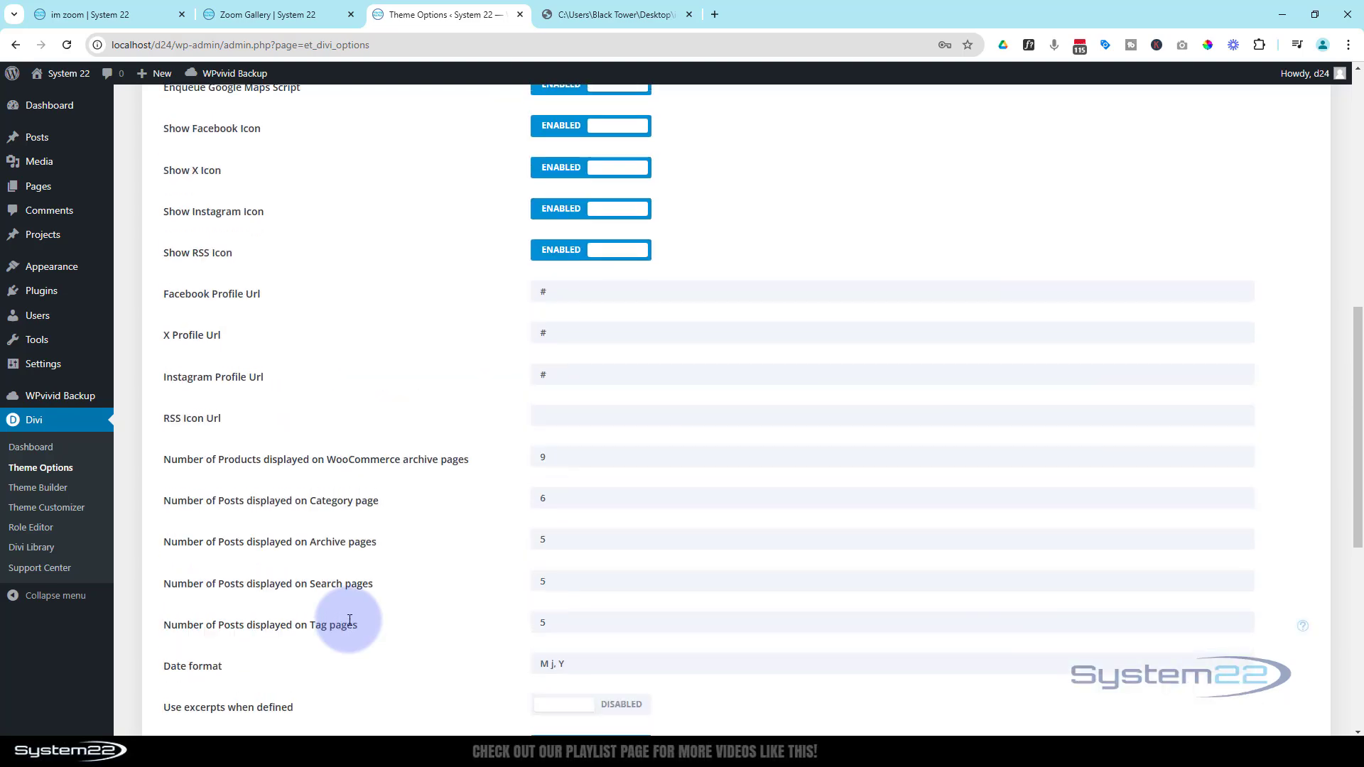
{"action": "scroll", "coordinate": [348, 619], "scroll_direction": "up", "scroll_amount": 10}
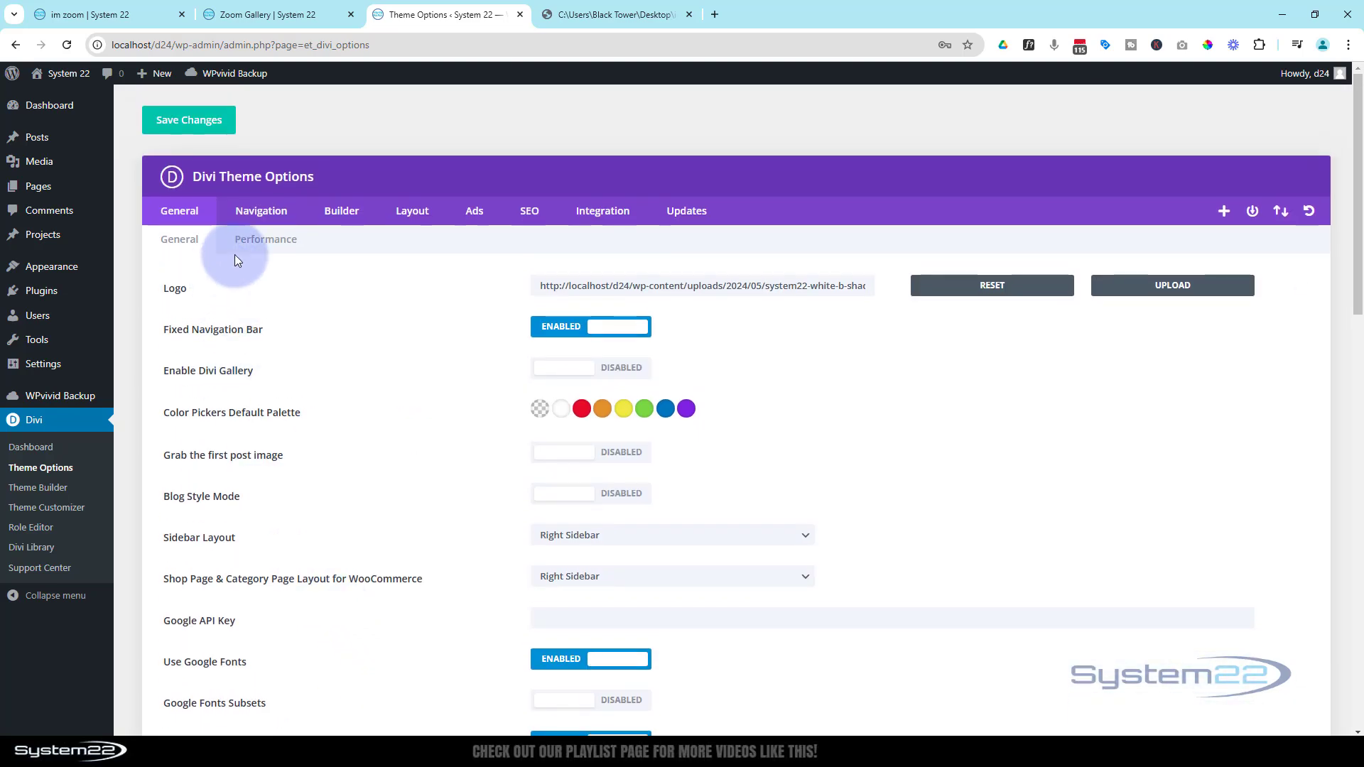
{"action": "left_click", "coordinate": [607, 215]}
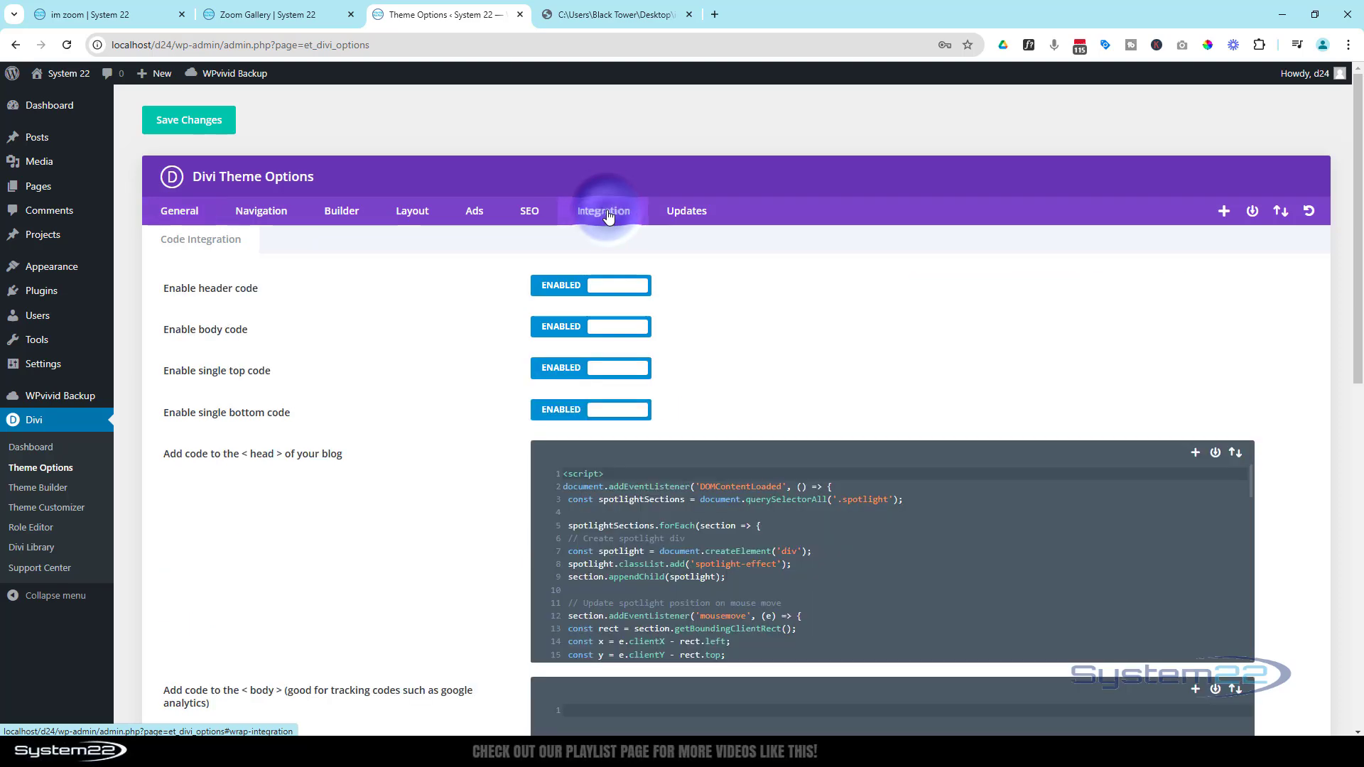
{"action": "scroll", "coordinate": [392, 523], "scroll_direction": "down", "scroll_amount": 3}
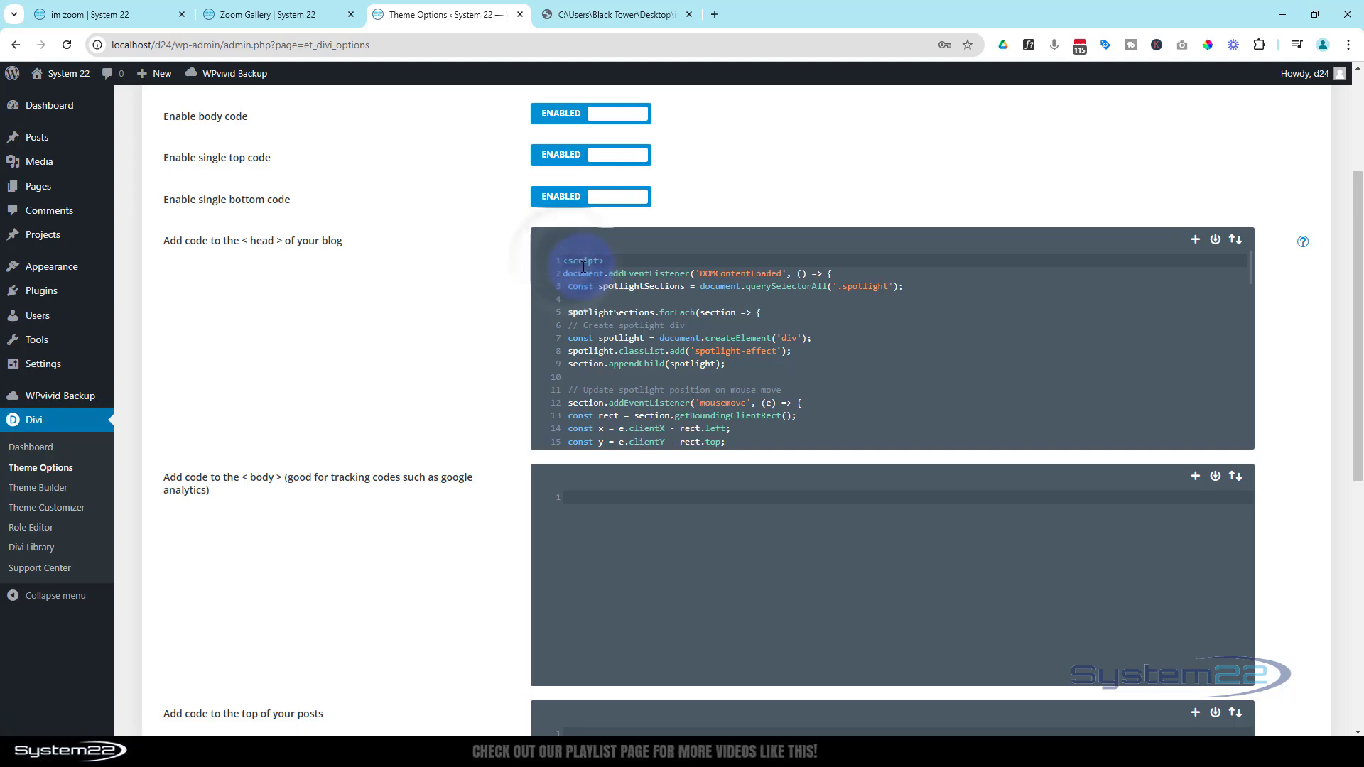
{"action": "key", "text": "Return"}
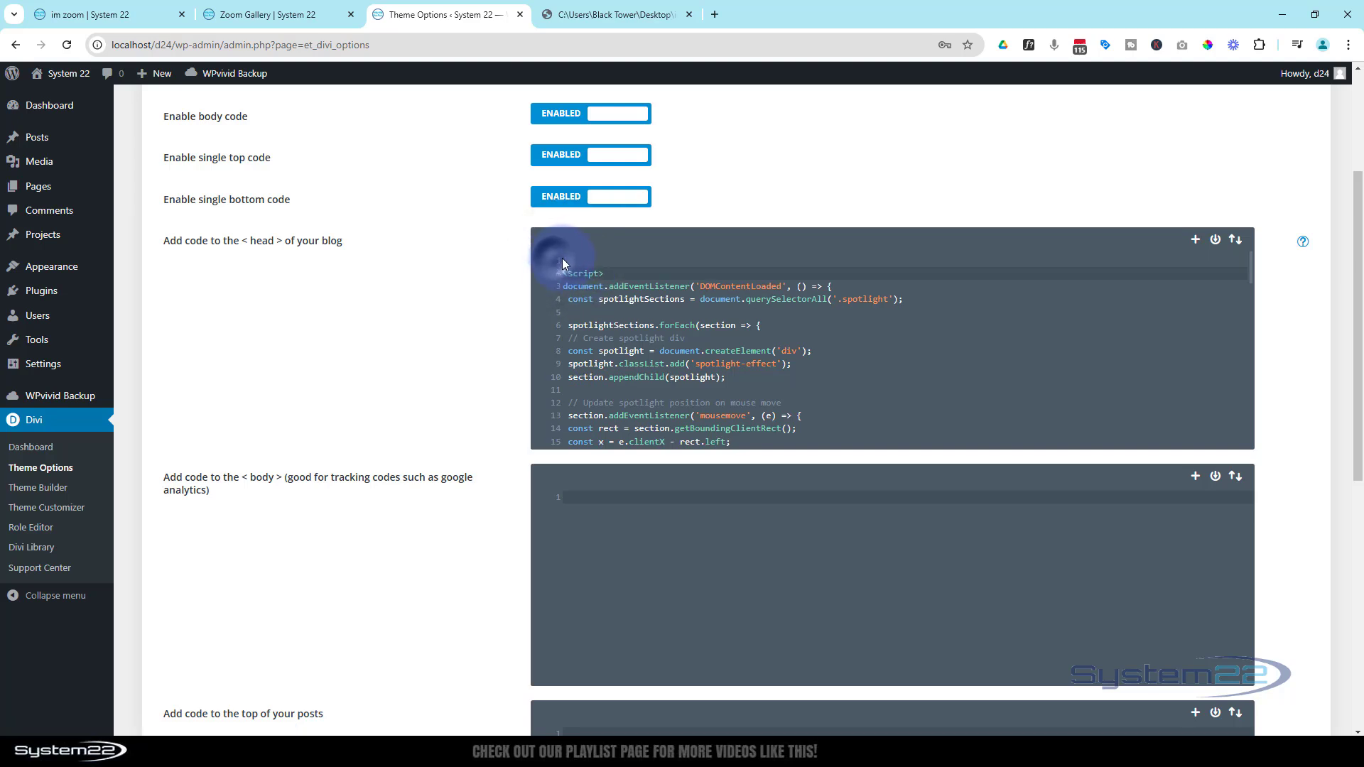
Look through the head code down to its last closing script tag and save the theme options
{"action": "scroll", "coordinate": [809, 372], "scroll_direction": "down", "scroll_amount": 3}
{"action": "scroll", "coordinate": [809, 371], "scroll_direction": "down", "scroll_amount": 10}
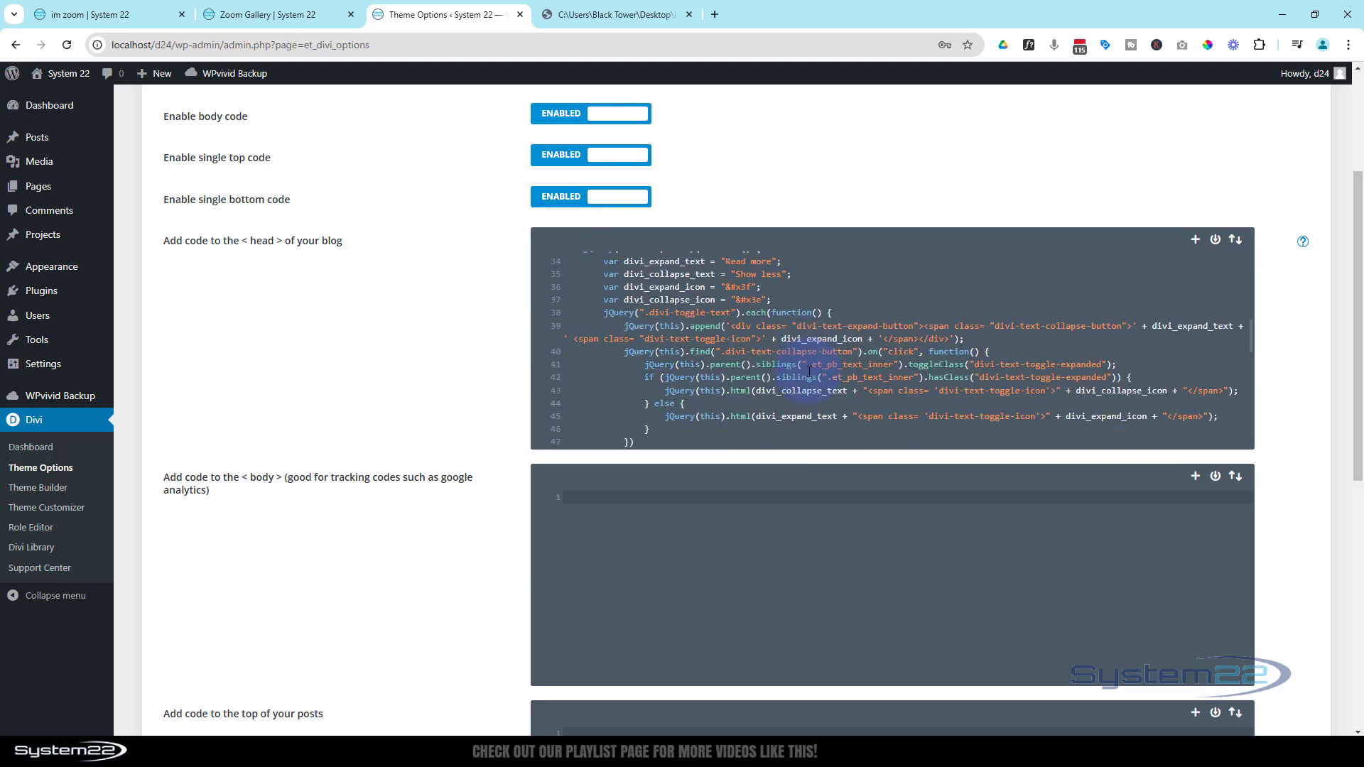
{"action": "scroll", "coordinate": [809, 372], "scroll_direction": "down", "scroll_amount": 3}
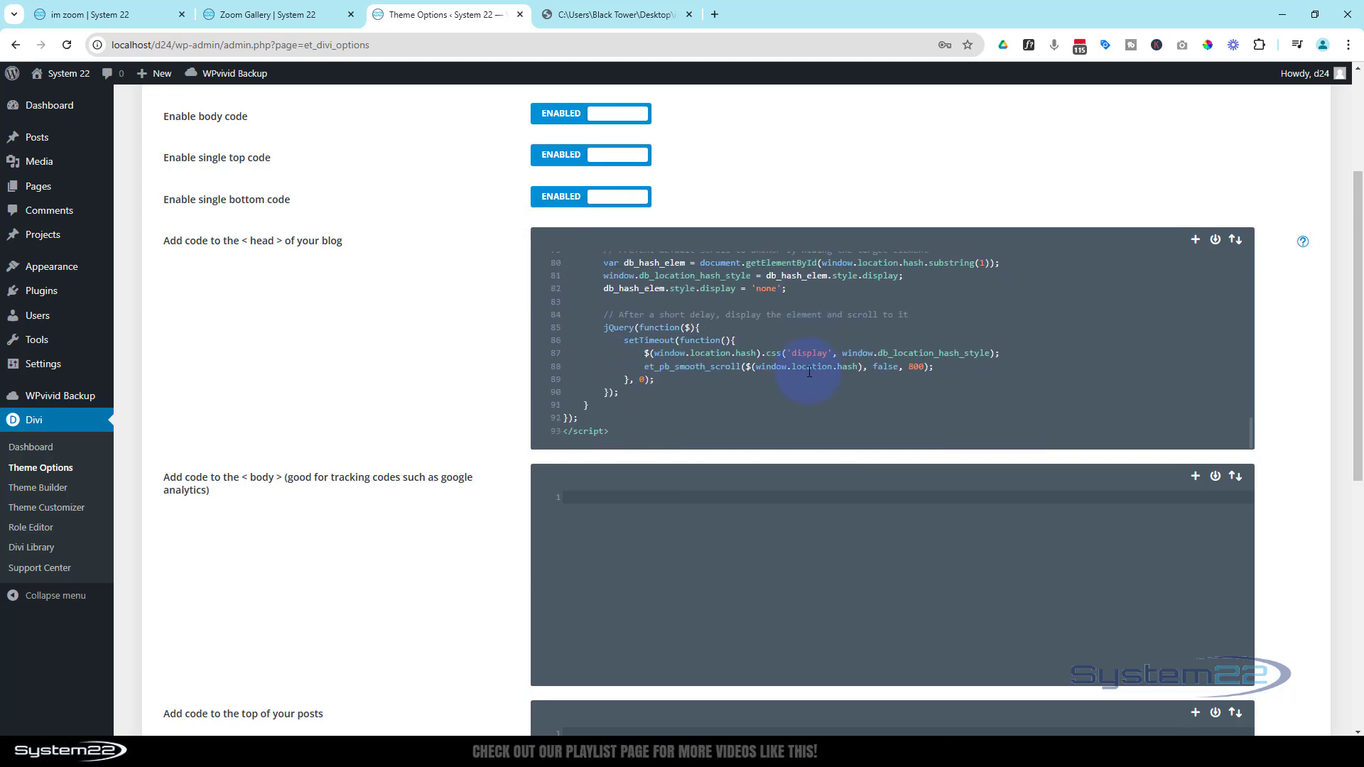
{"action": "scroll", "coordinate": [623, 416], "scroll_direction": "up", "scroll_amount": 1}
{"action": "scroll", "coordinate": [611, 423], "scroll_direction": "down", "scroll_amount": 1}
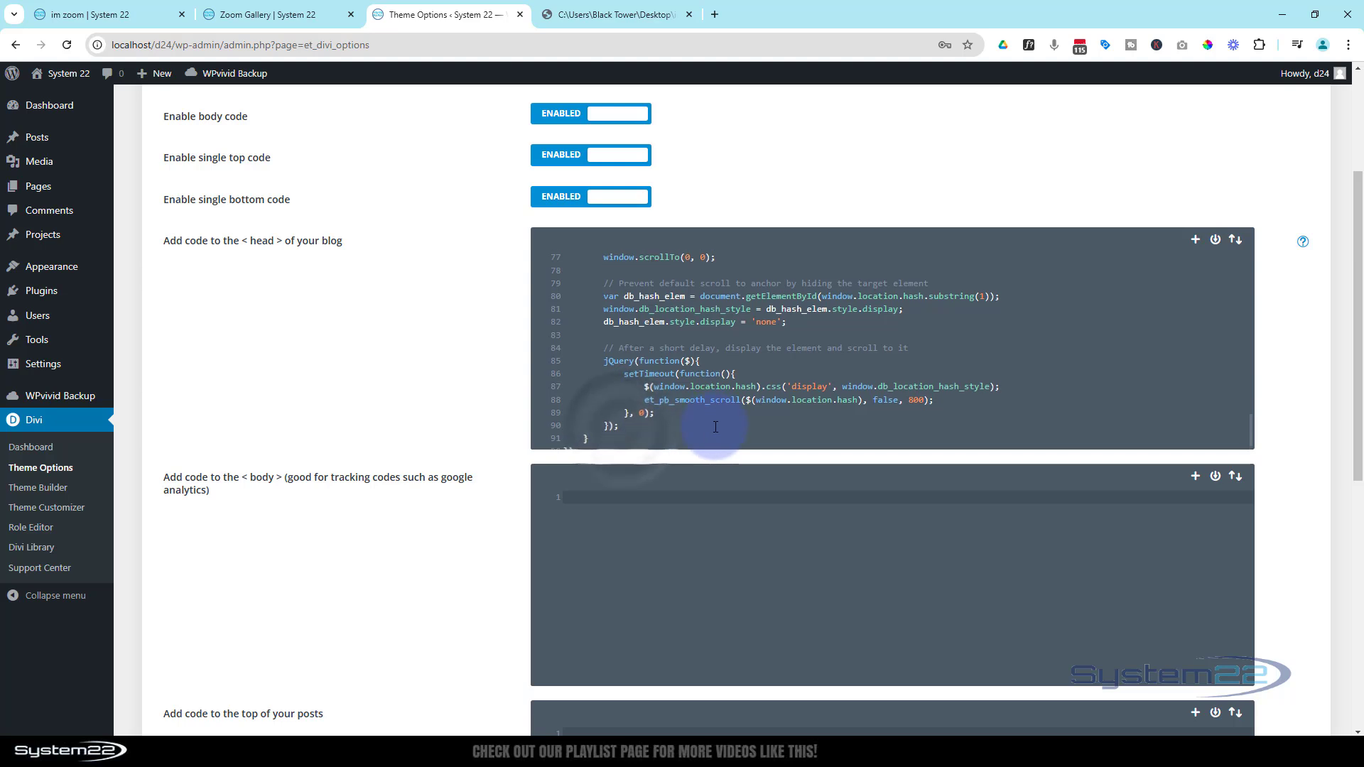
{"action": "left_click", "coordinate": [612, 420]}
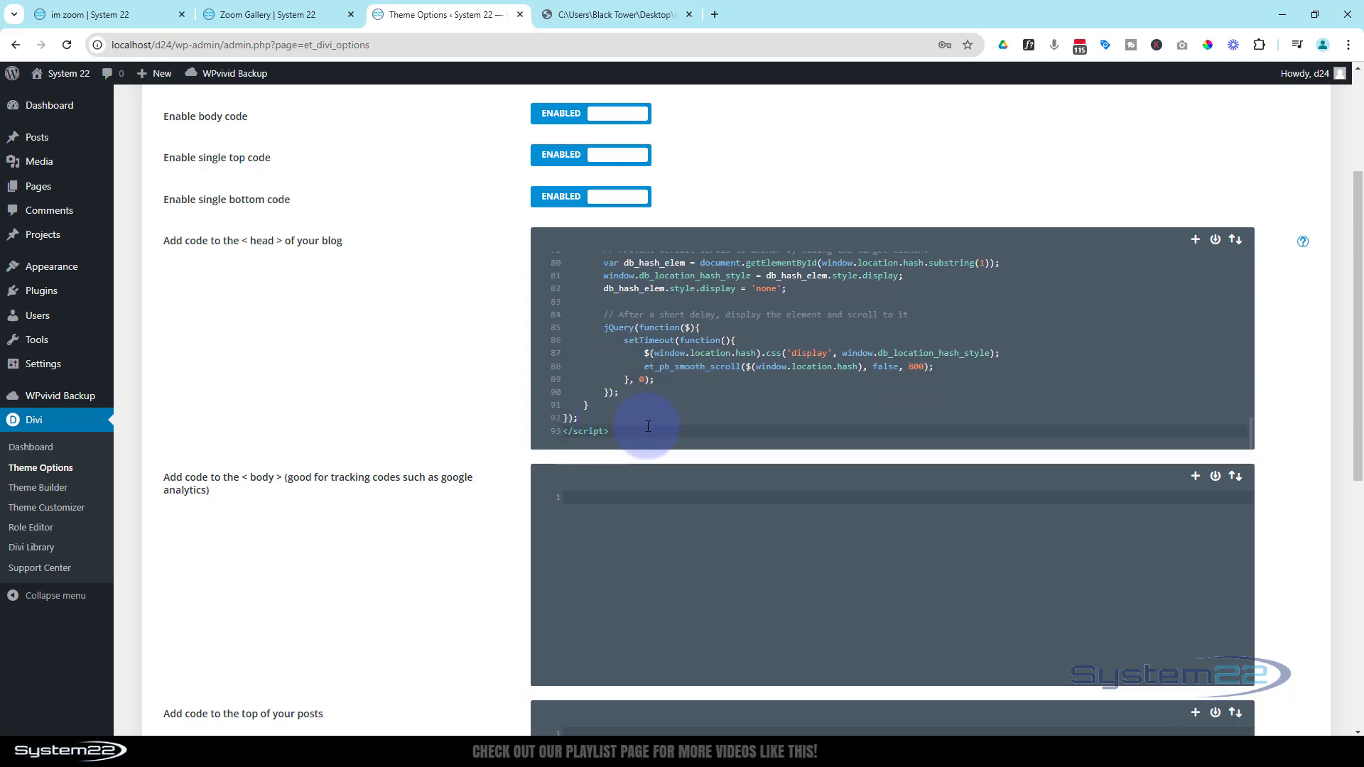
{"action": "scroll", "coordinate": [647, 426], "scroll_direction": "up", "scroll_amount": 1}
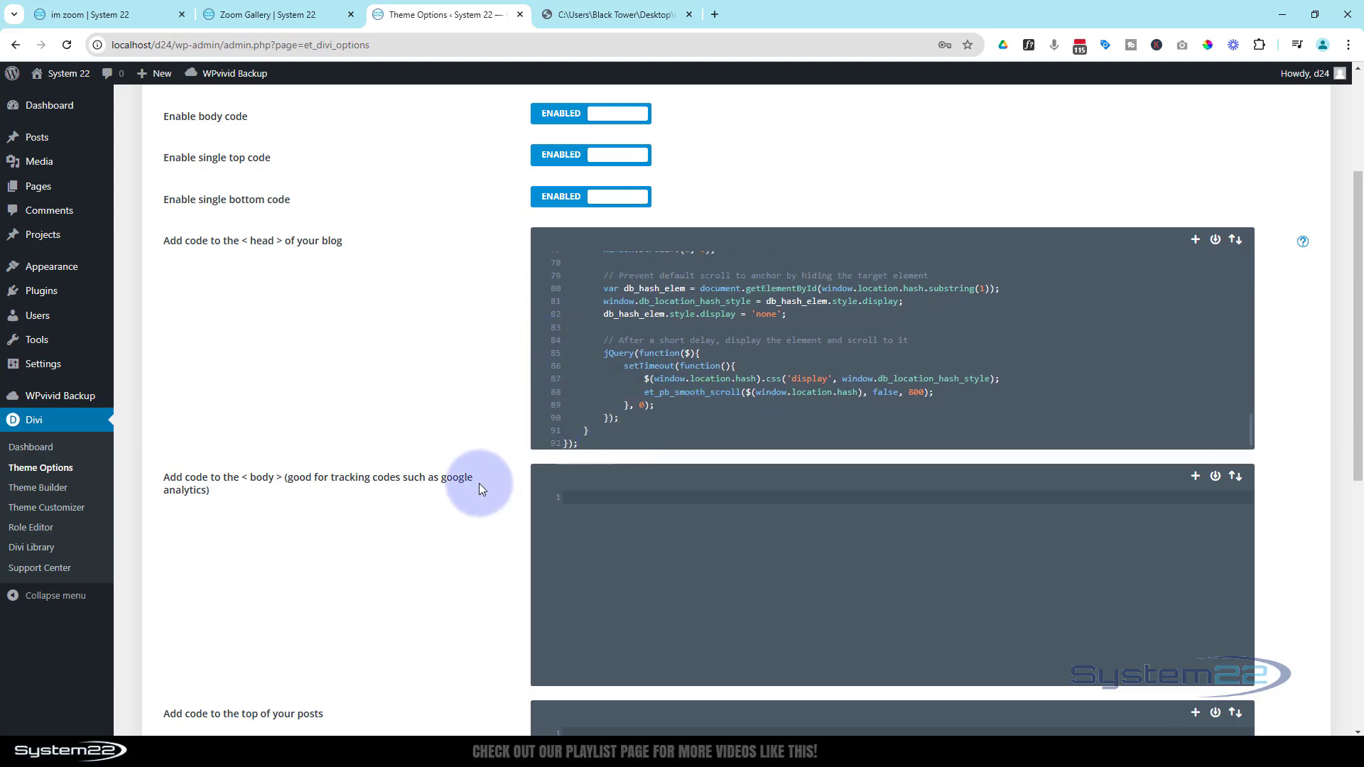
{"action": "scroll", "coordinate": [473, 492], "scroll_direction": "up", "scroll_amount": 3}
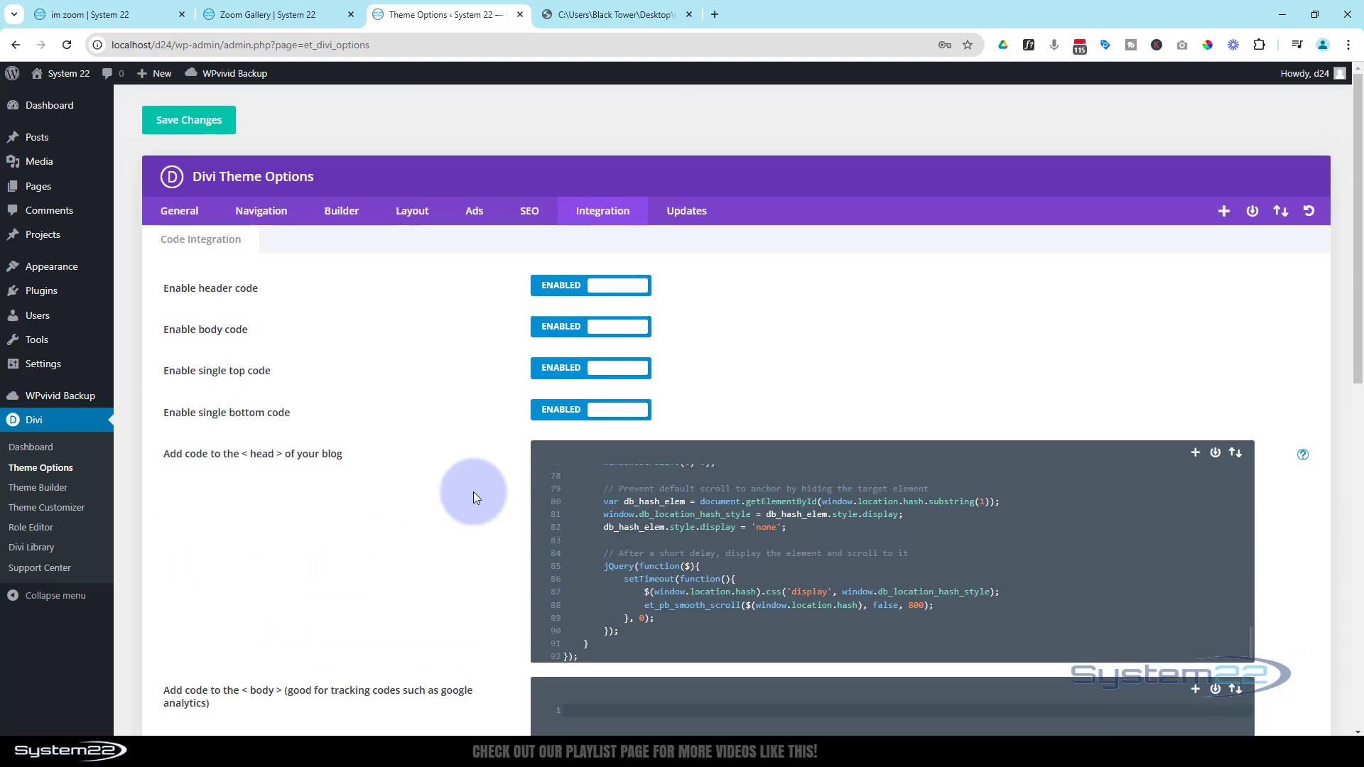
{"action": "left_click", "coordinate": [189, 122]}
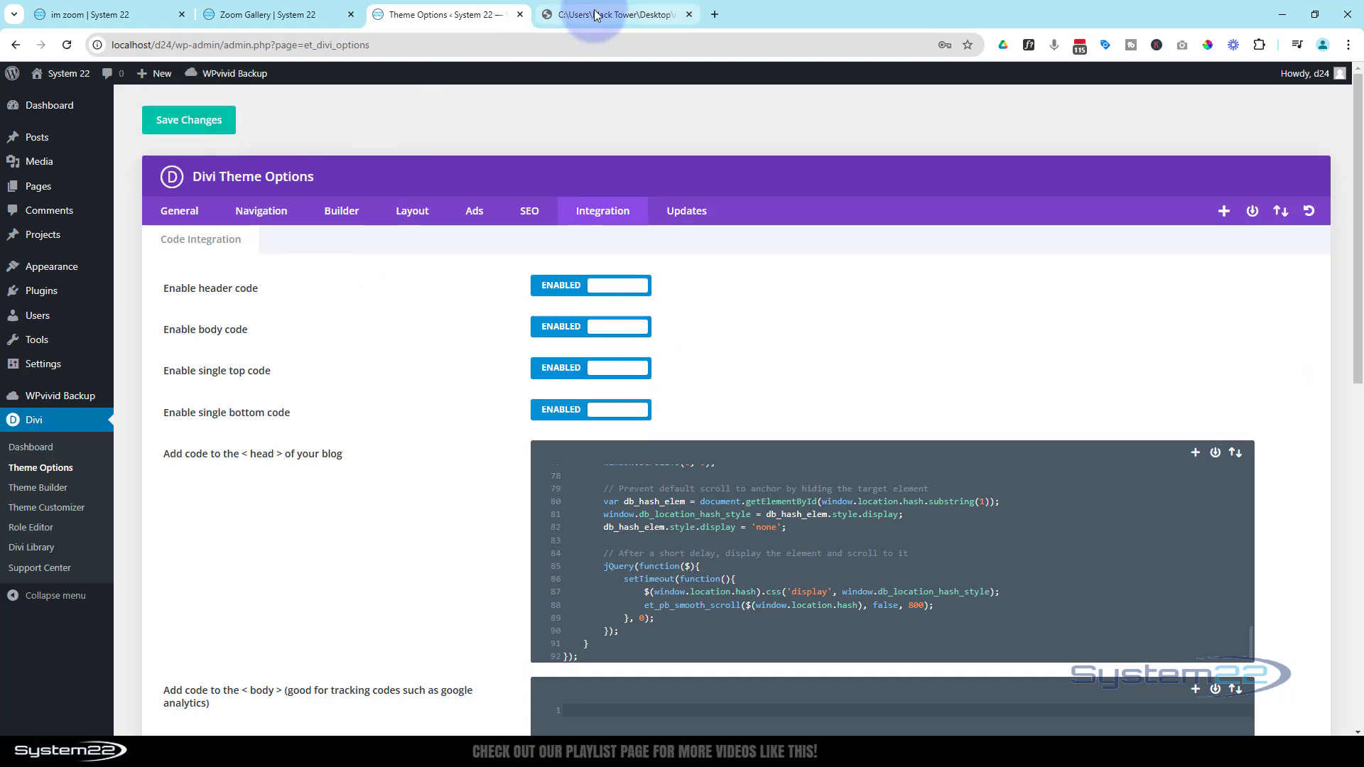
Return to the Zoom Gallery page and add a Code module below the gallery
{"action": "left_click", "coordinate": [276, 19]}
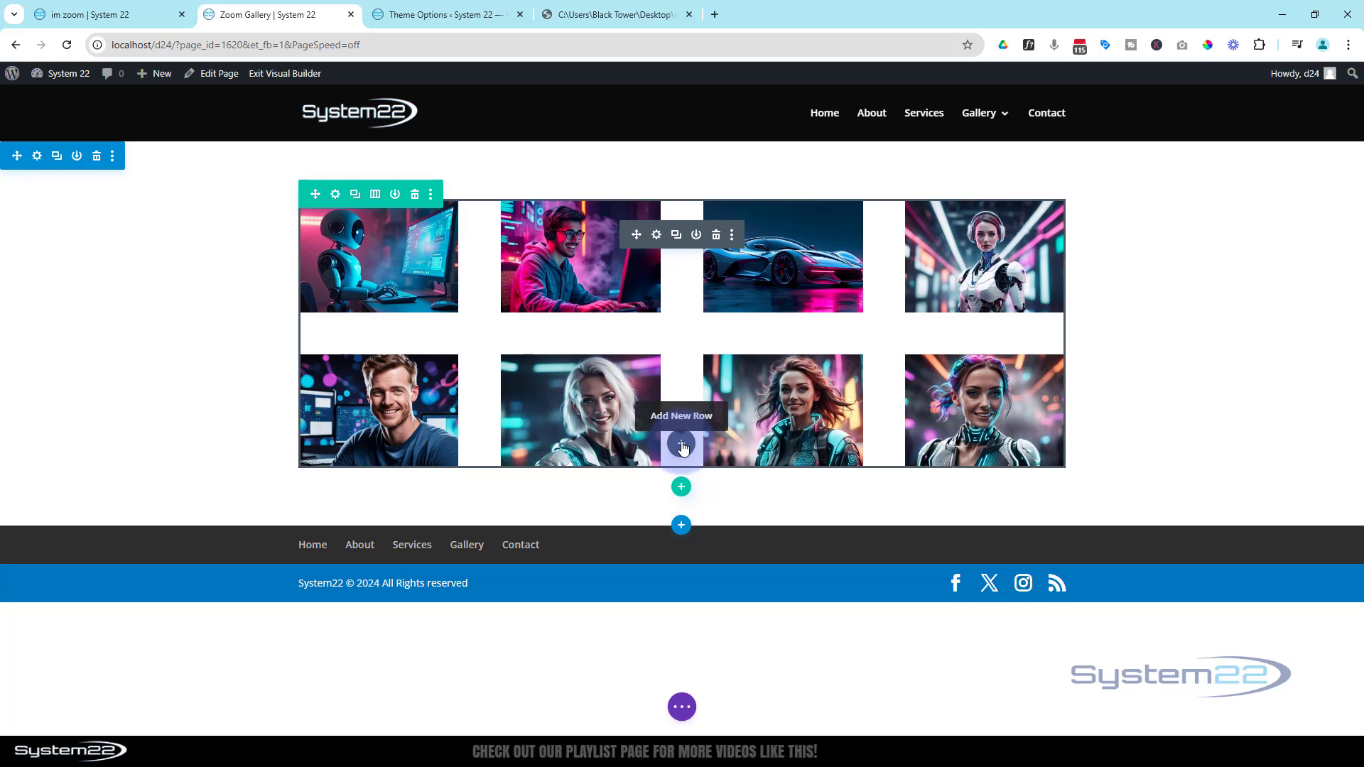
{"action": "left_click", "coordinate": [682, 446]}
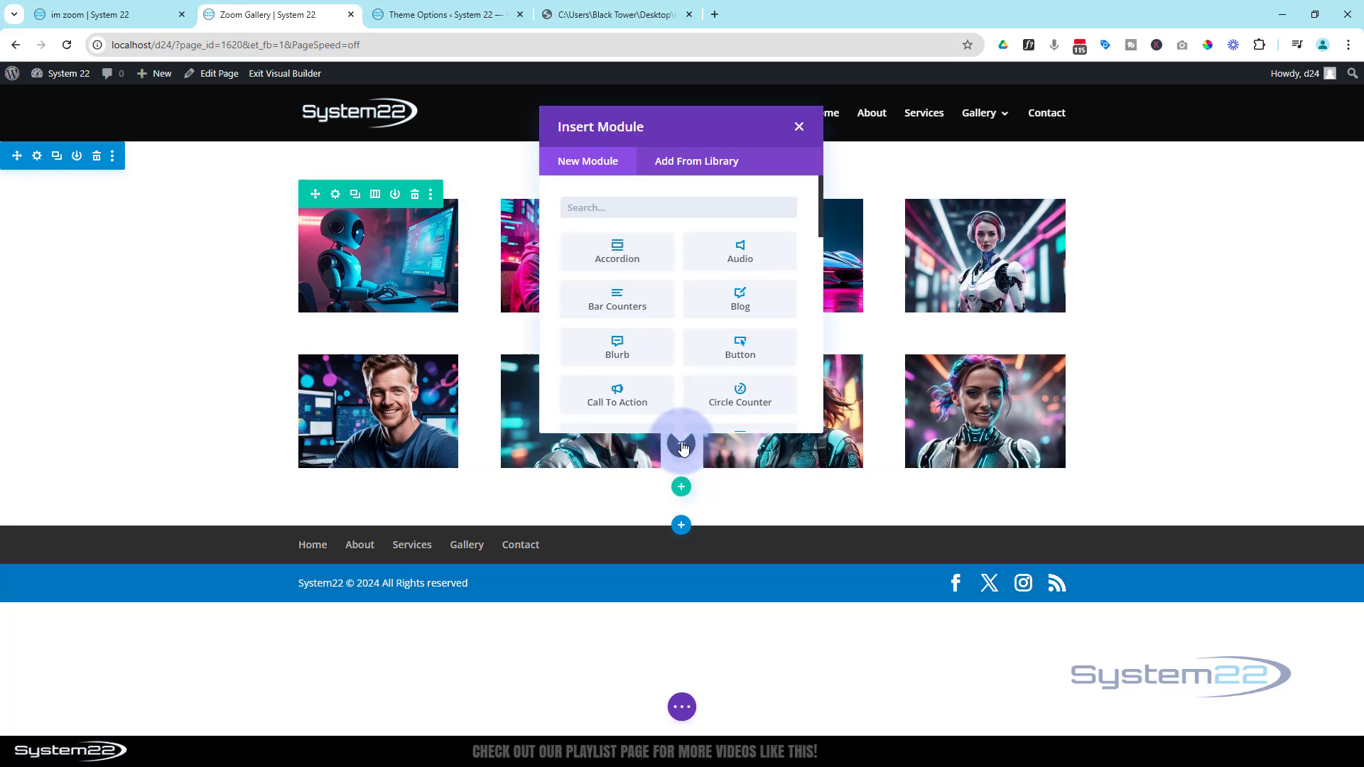
{"action": "scroll", "coordinate": [684, 323], "scroll_direction": "down", "scroll_amount": 2}
{"action": "scroll", "coordinate": [685, 322], "scroll_direction": "down", "scroll_amount": 1}
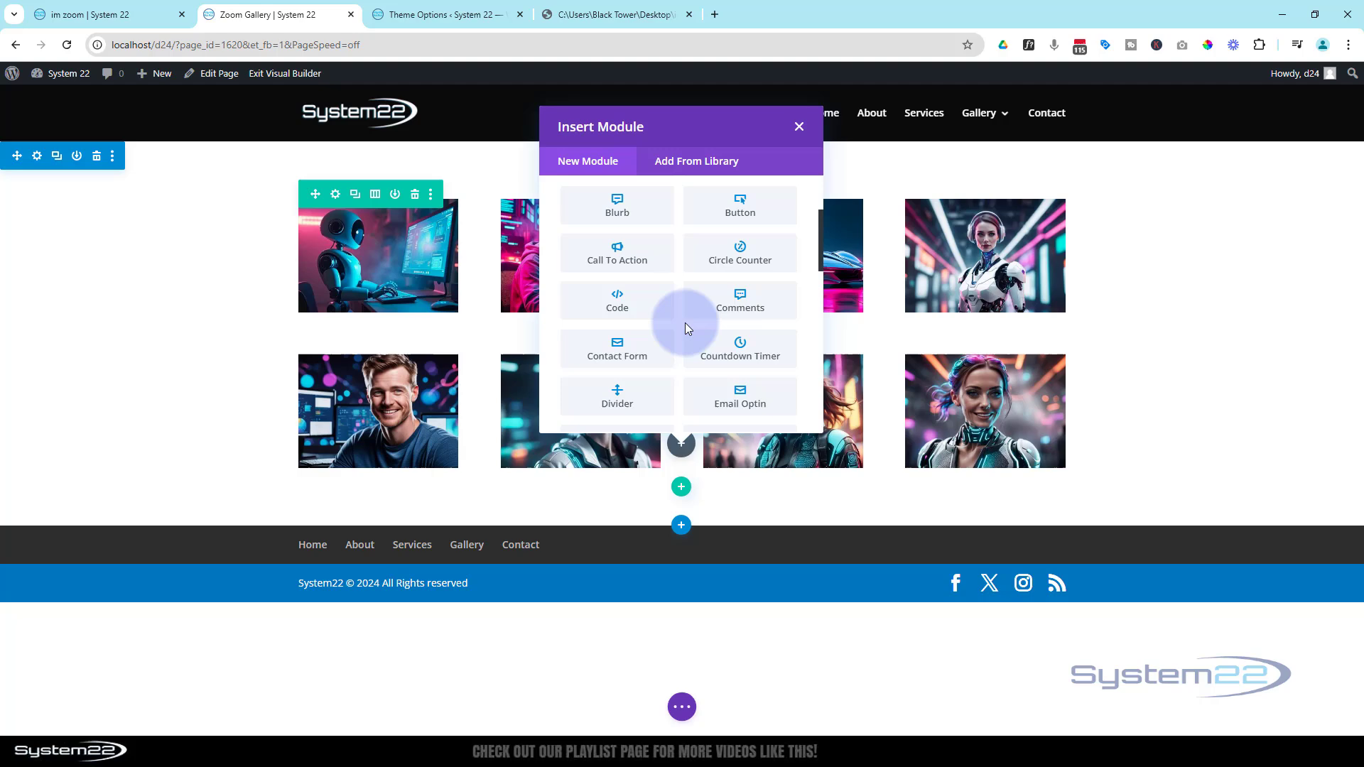
{"action": "left_click", "coordinate": [629, 308]}
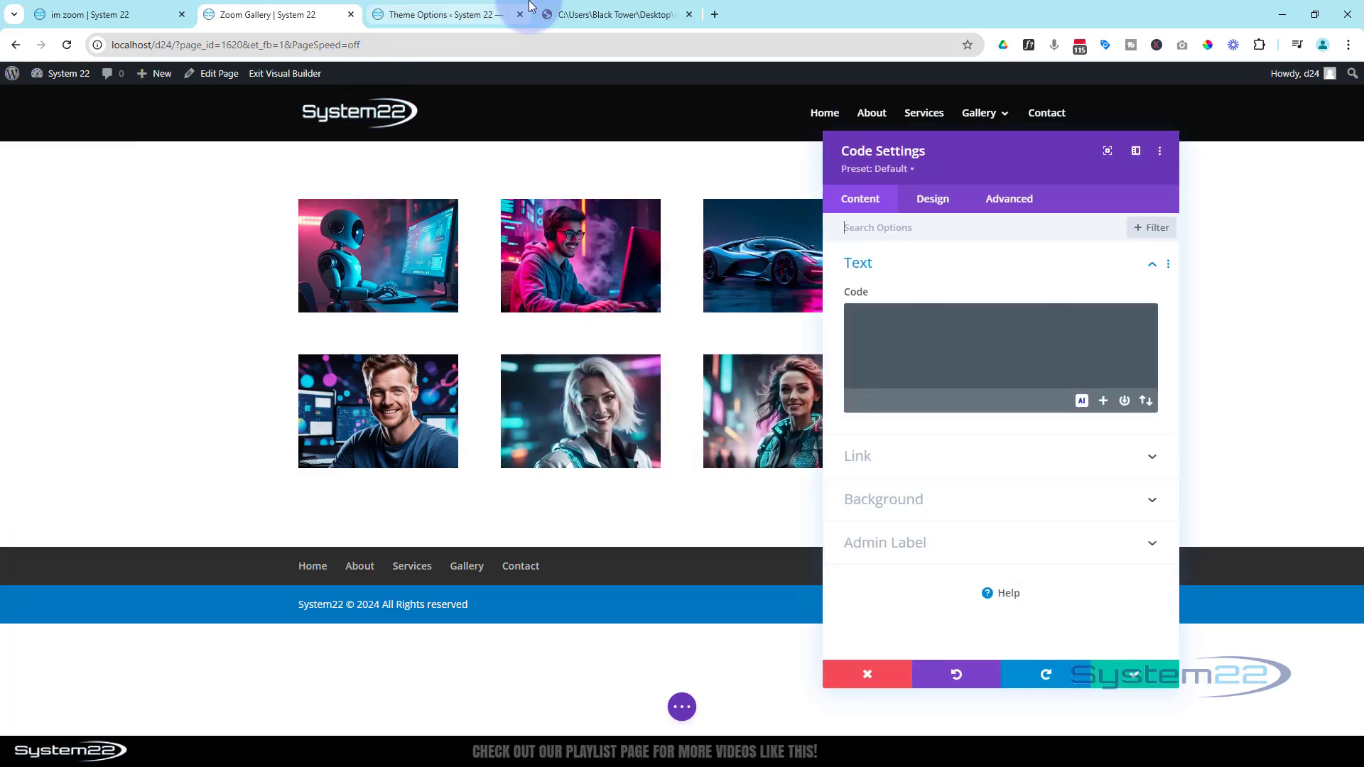
Highlight the CSS Code heading in the image-zoom PDF, then return to the new Code module's settings
{"action": "left_click", "coordinate": [604, 14]}
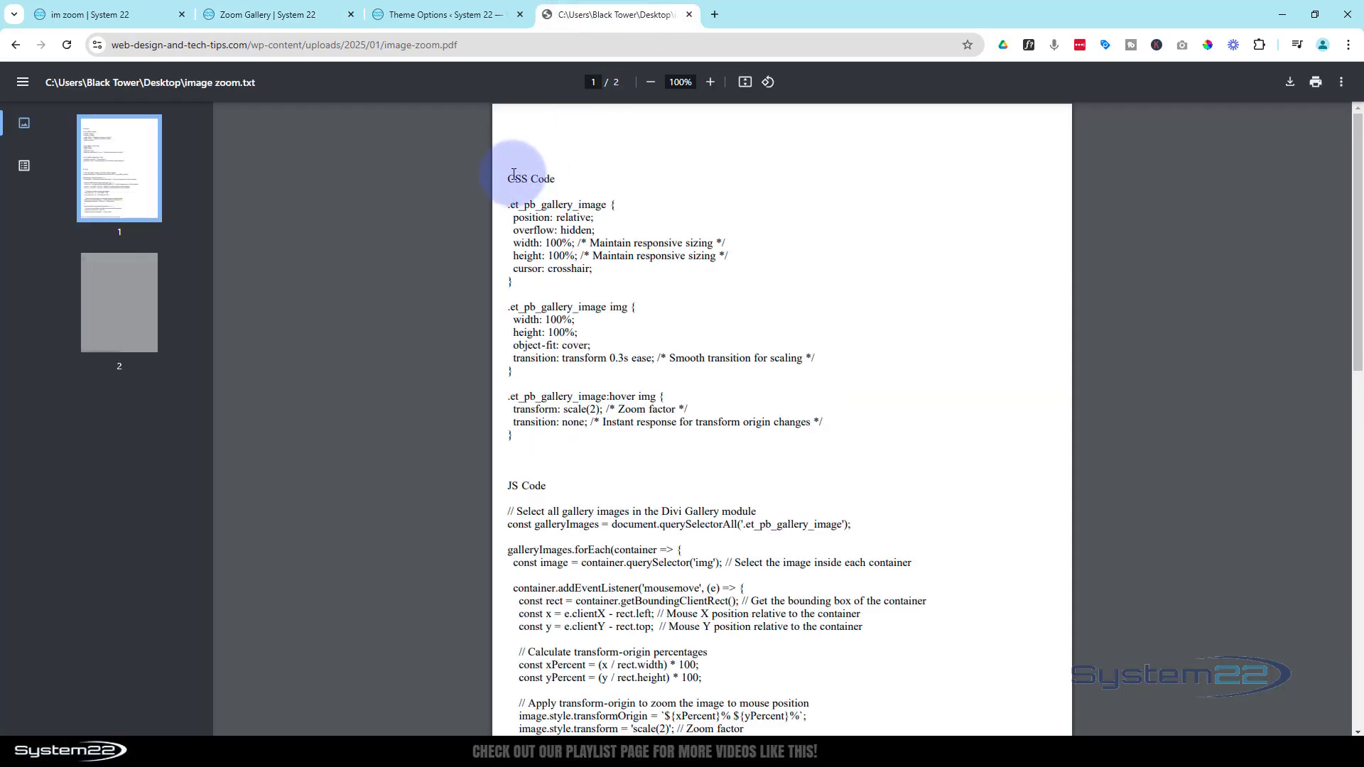
{"action": "left_click_drag", "start_coordinate": [507, 174], "coordinate": [570, 172]}
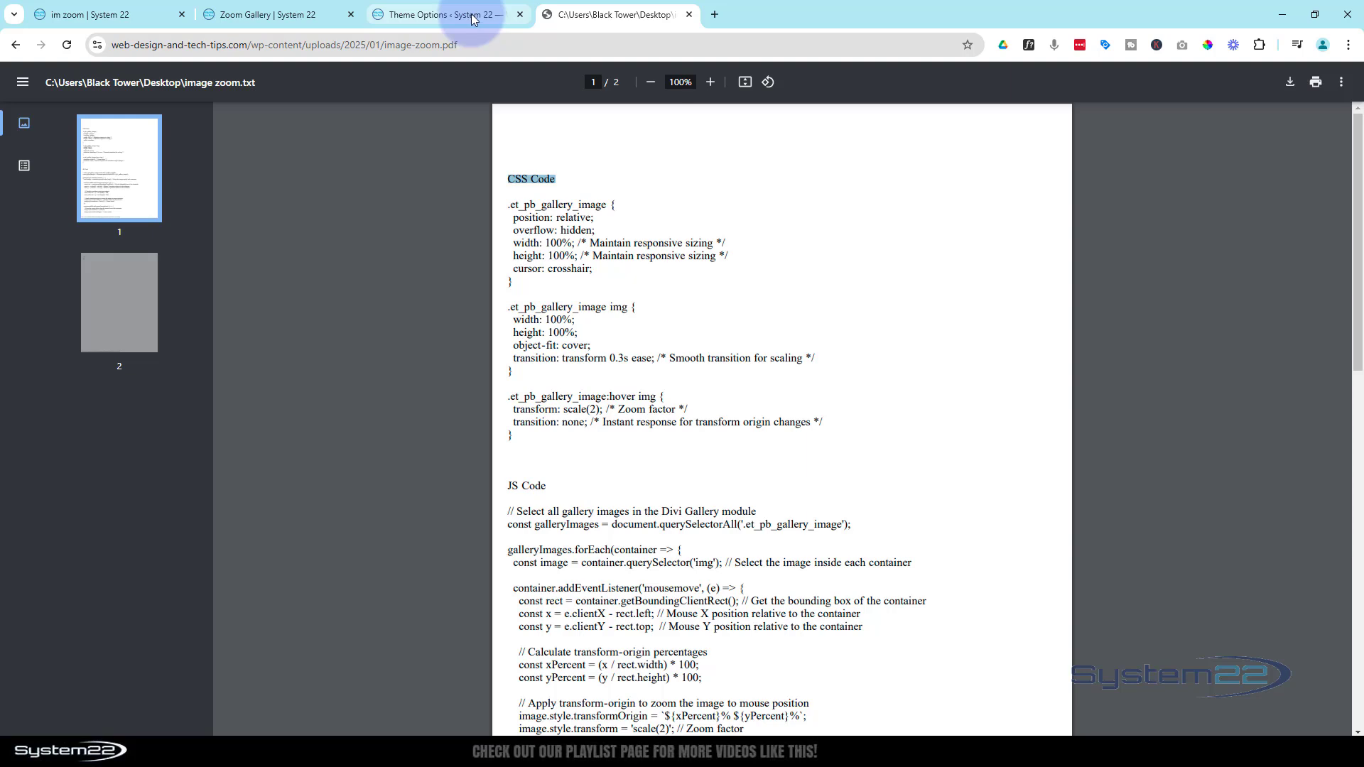
{"action": "left_click", "coordinate": [270, 16]}
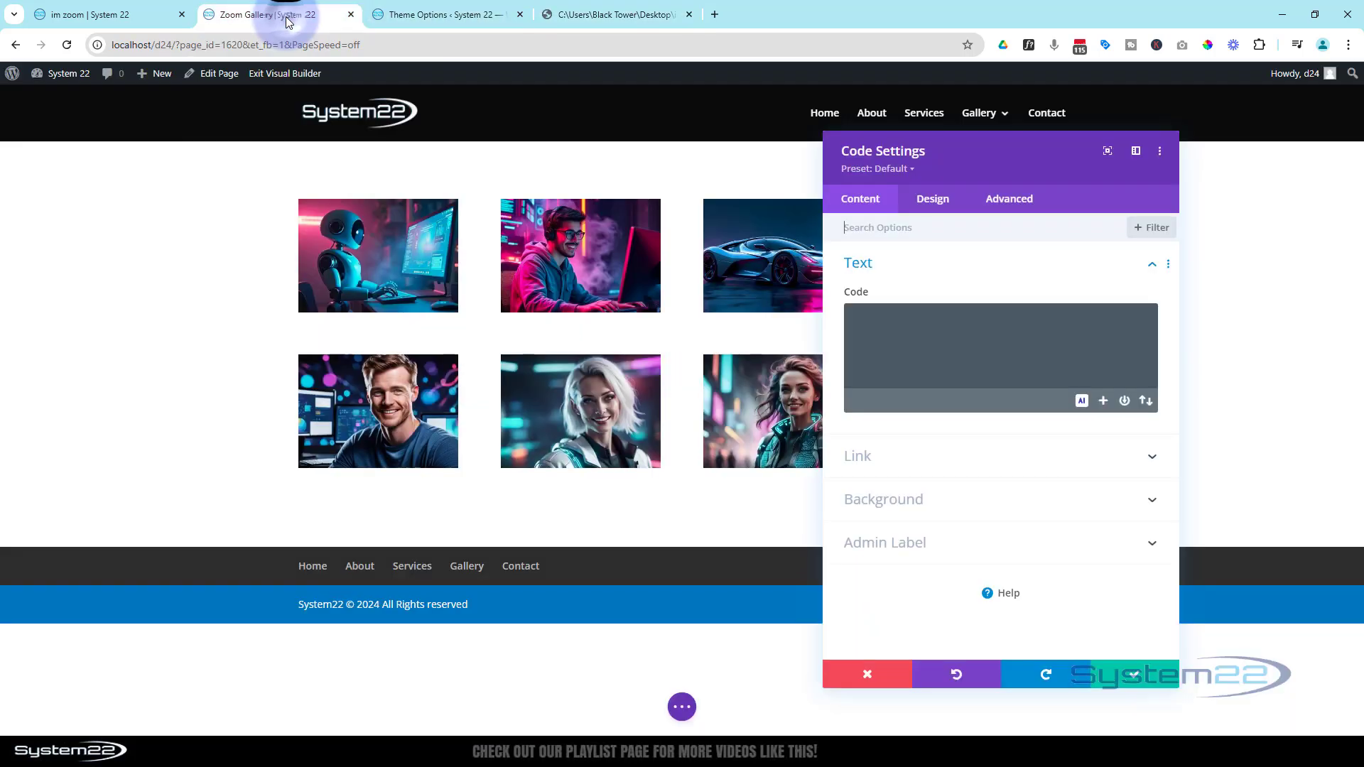
Enter opening and closing <style> tags in the Code module with an empty line between them, and place the cursor on that line
{"action": "left_click", "coordinate": [872, 325]}
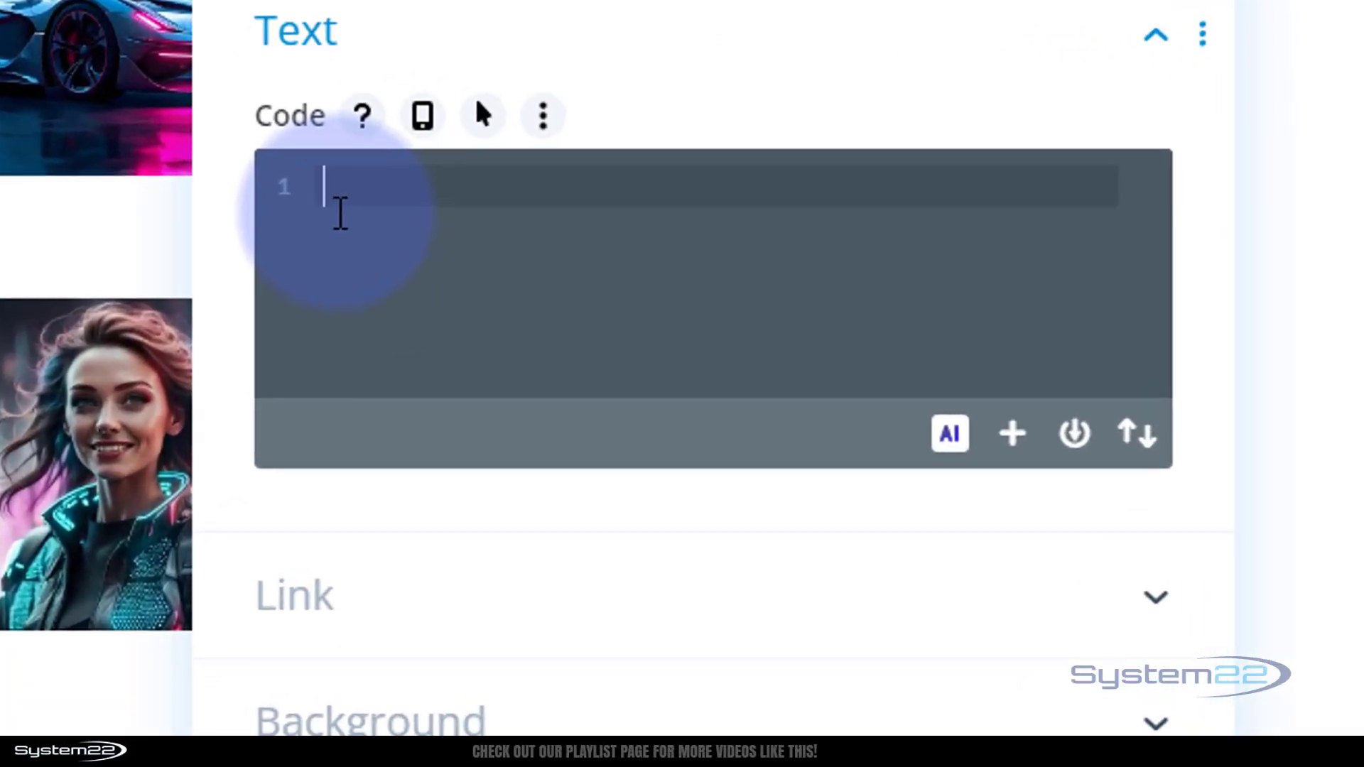
{"action": "type", "text": "<style"}
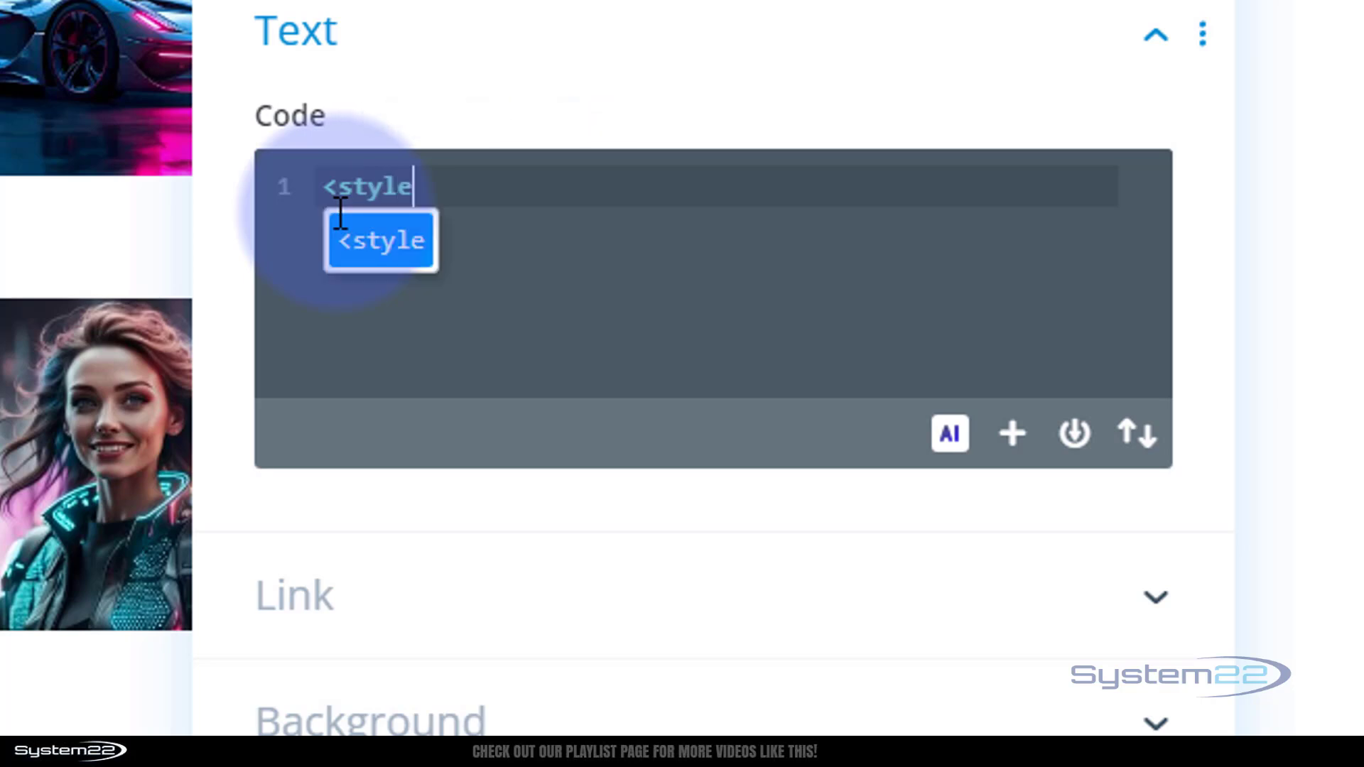
{"action": "key", "text": "Return"}
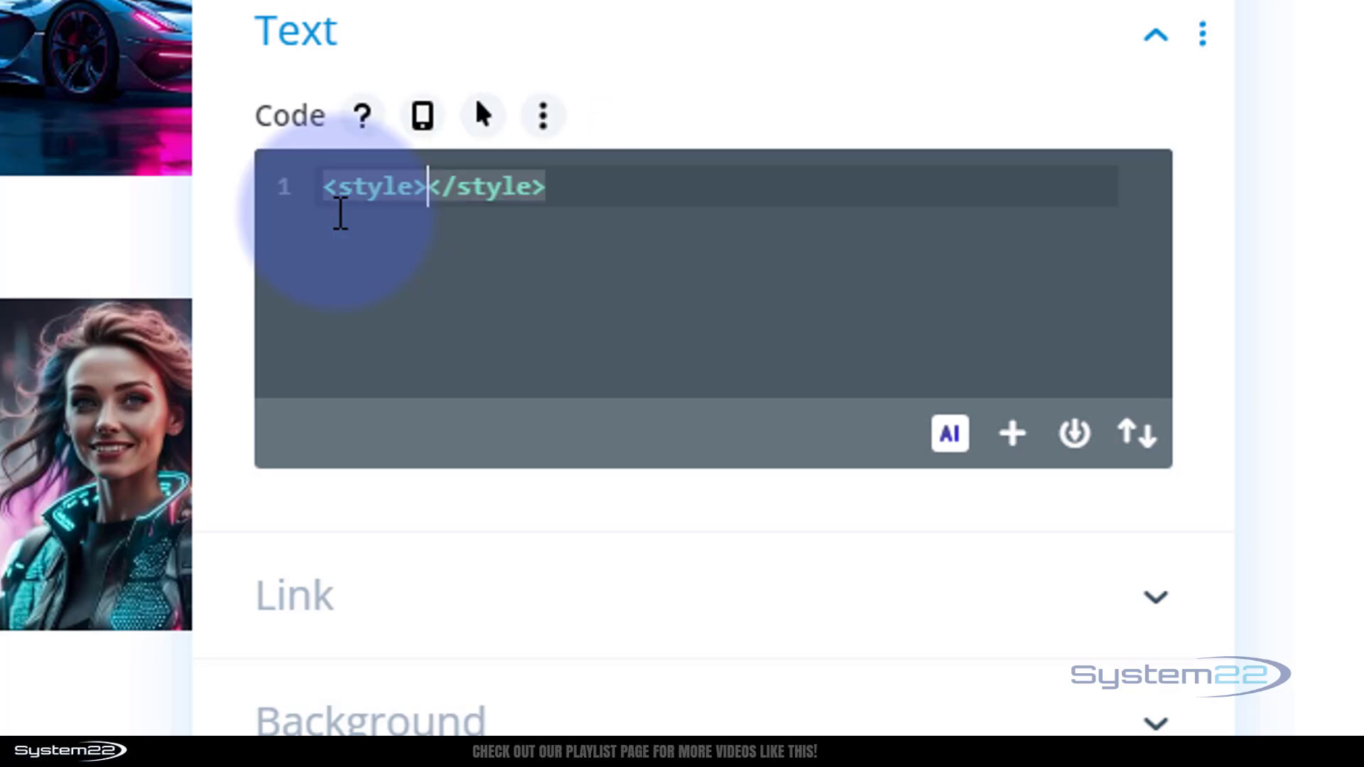
{"action": "key", "text": "Return"}
{"action": "key", "text": "Return"}
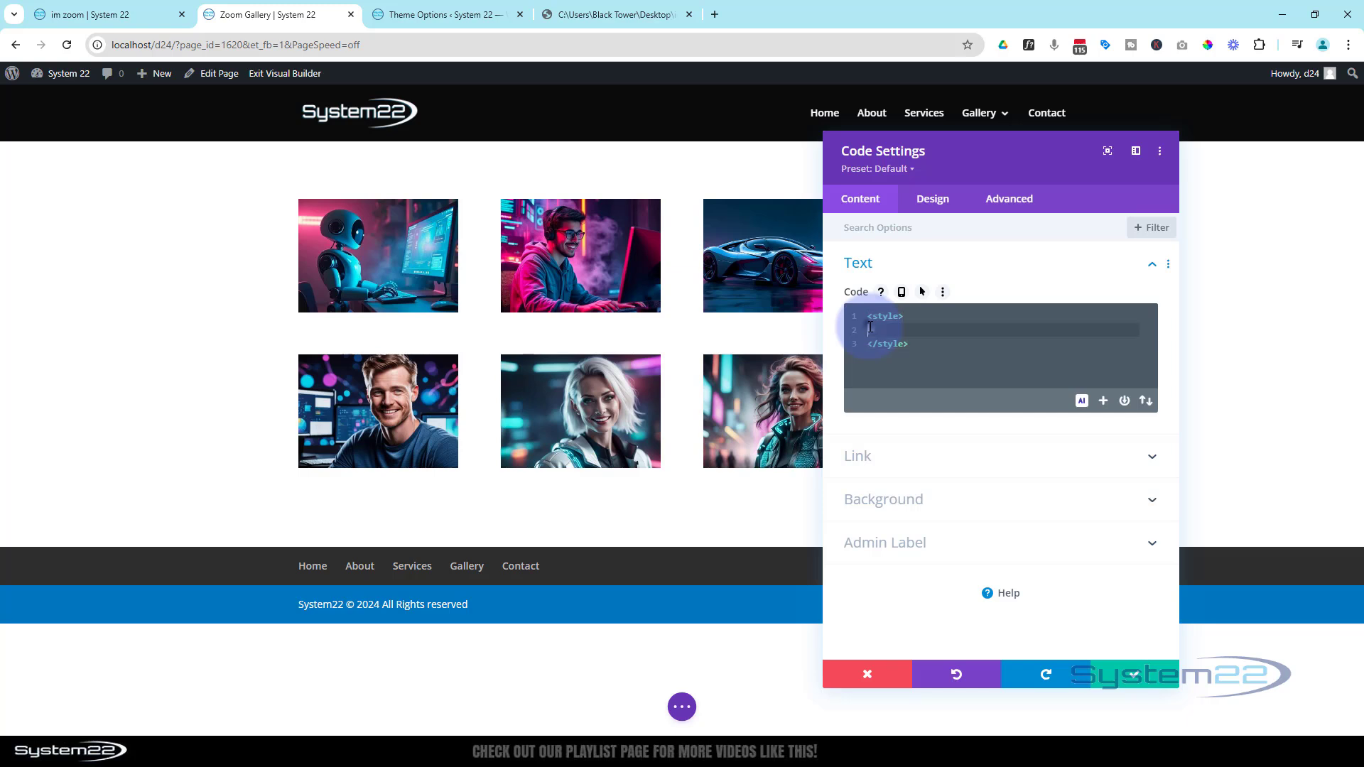
{"action": "left_click", "coordinate": [923, 331]}
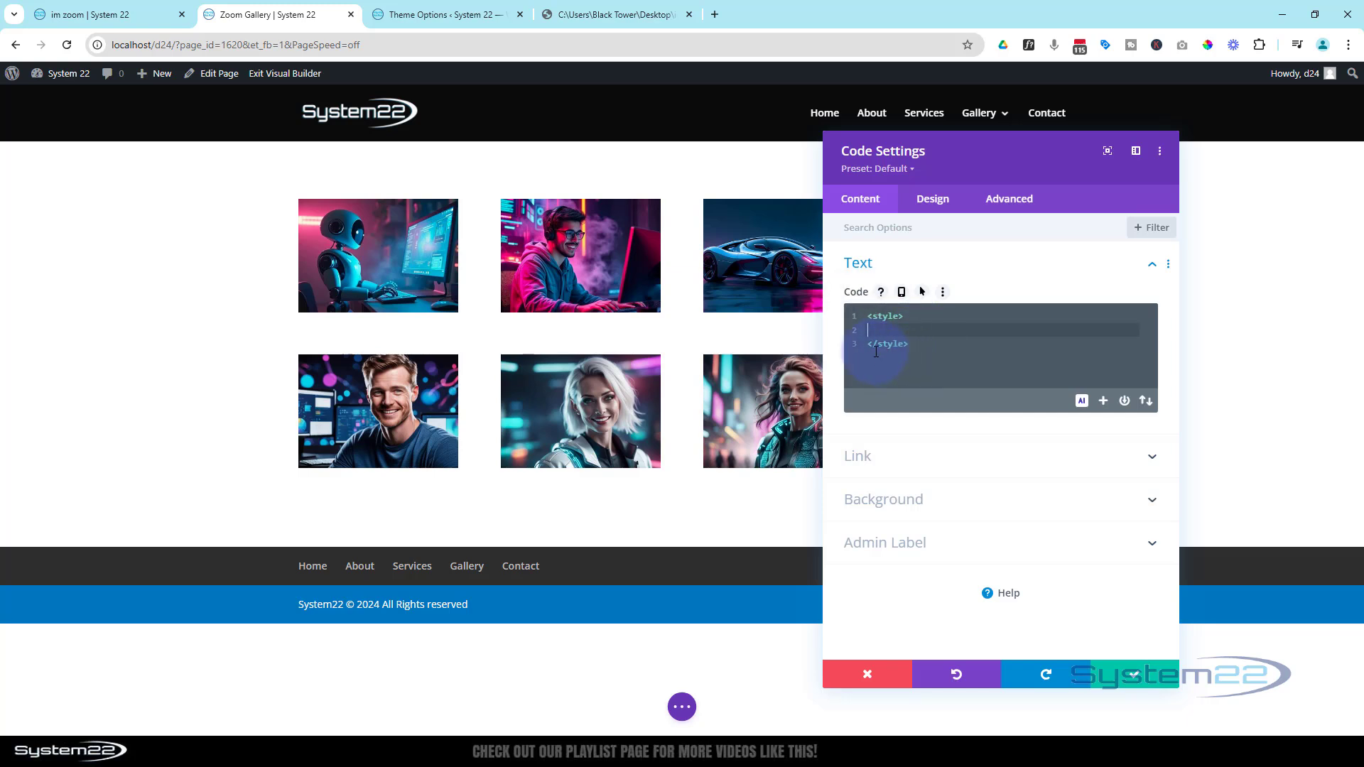
Copy all the CSS rules under the CSS Code heading in the image-zoom PDF
{"action": "left_click", "coordinate": [586, 14]}
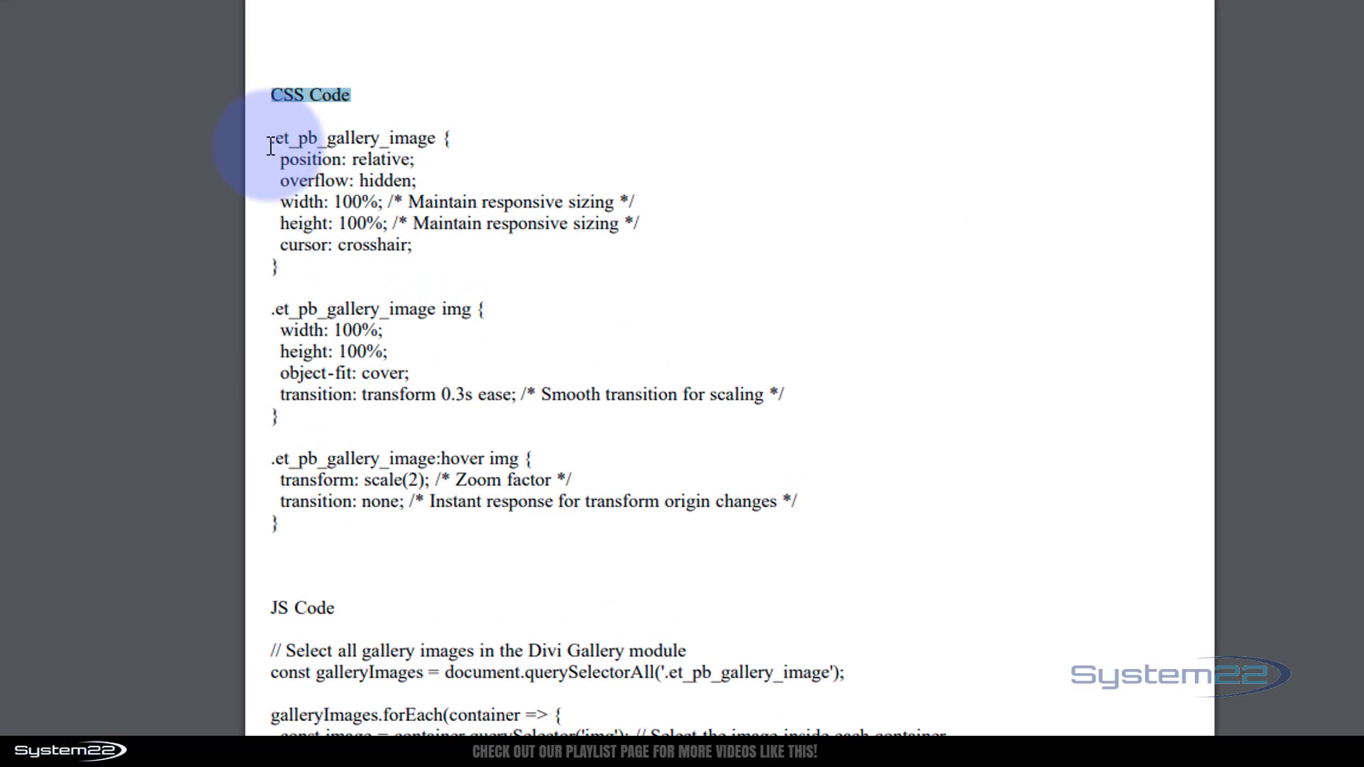
{"action": "left_click", "coordinate": [508, 211]}
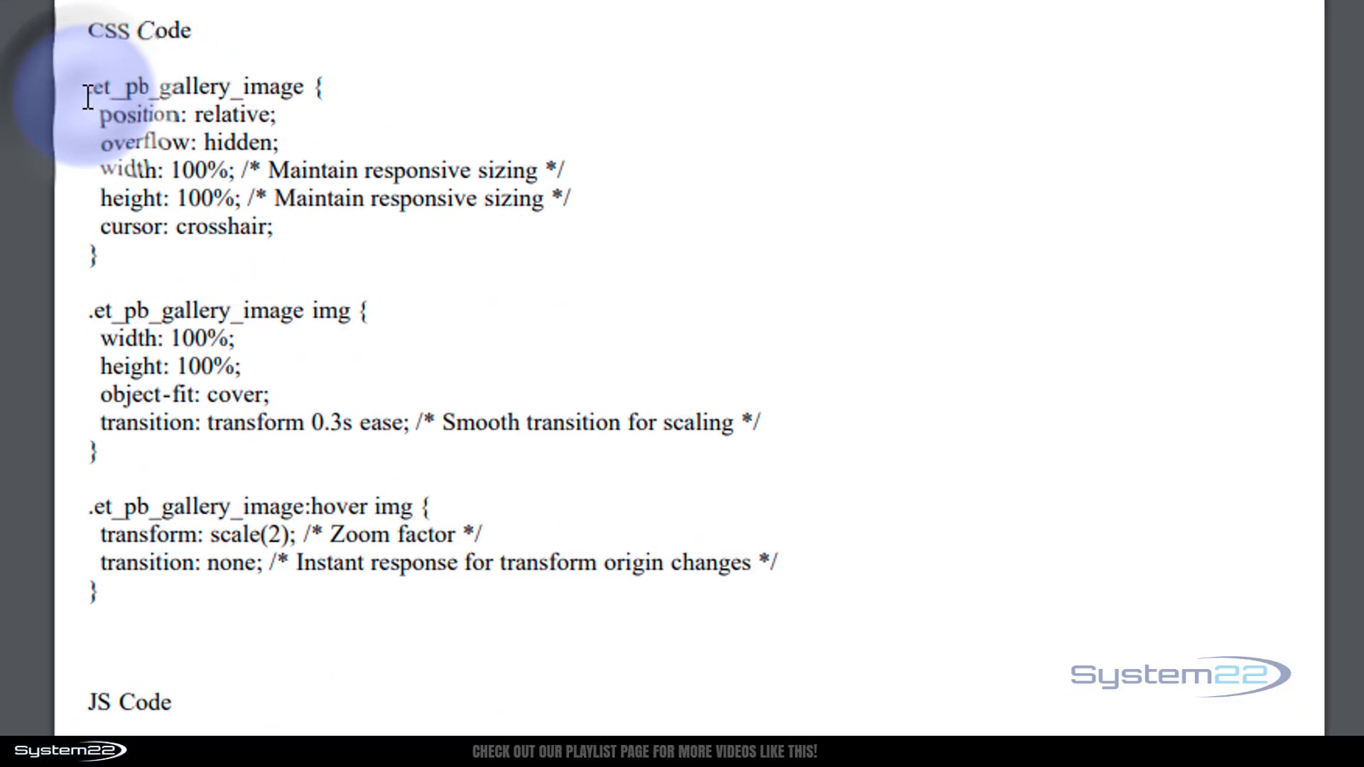
{"action": "left_click_drag", "start_coordinate": [88, 95], "coordinate": [173, 617]}
{"action": "key", "text": "ctrl+c"}
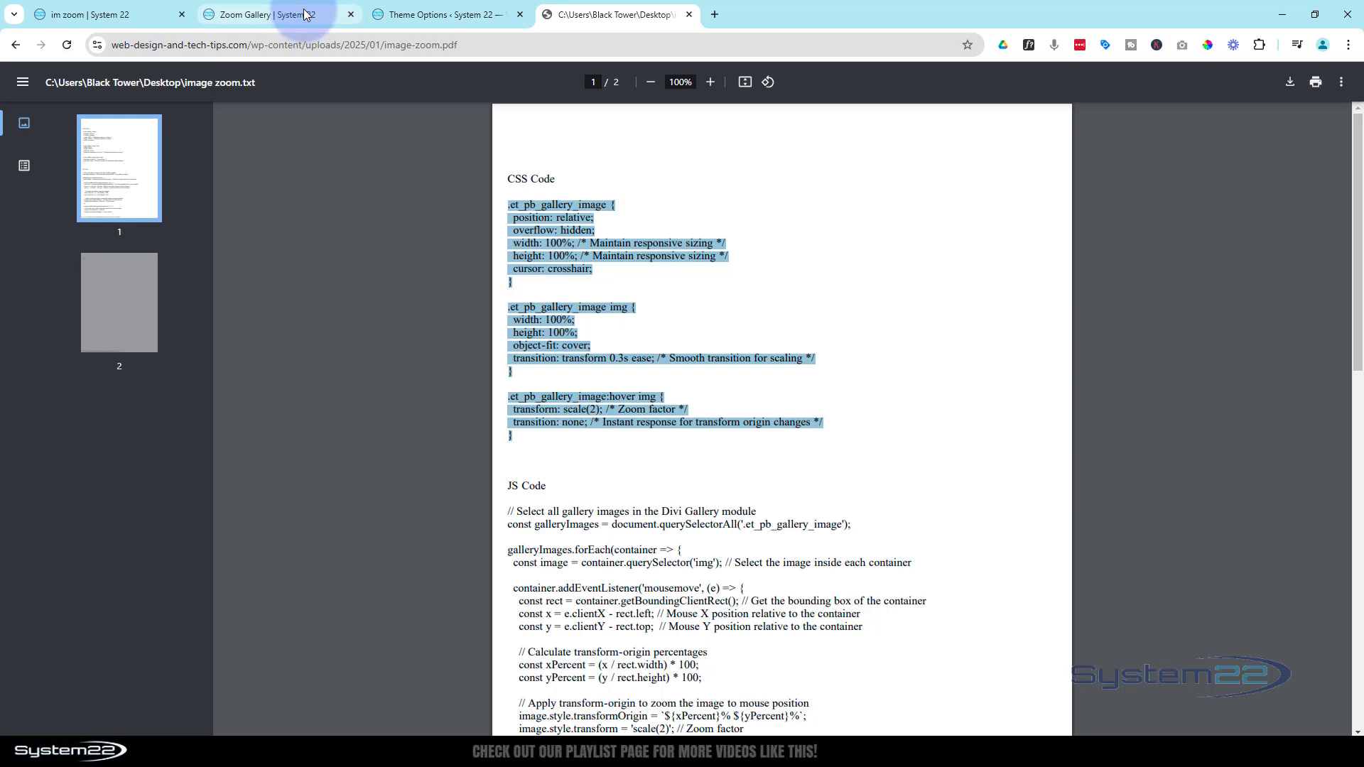
Return to the Zoom Gallery page and paste the CSS between the <style> tags in the Code module
{"action": "left_click", "coordinate": [305, 14]}
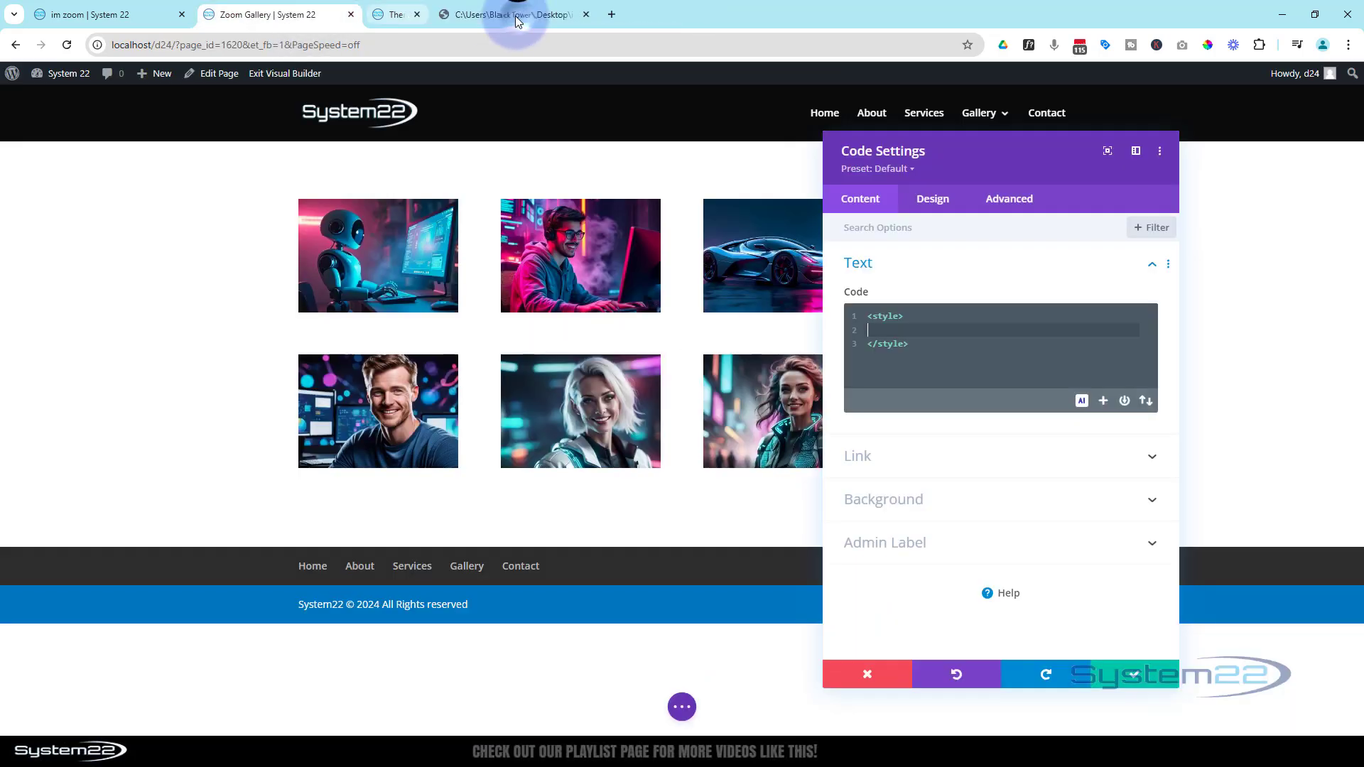
{"action": "left_click", "coordinate": [867, 331]}
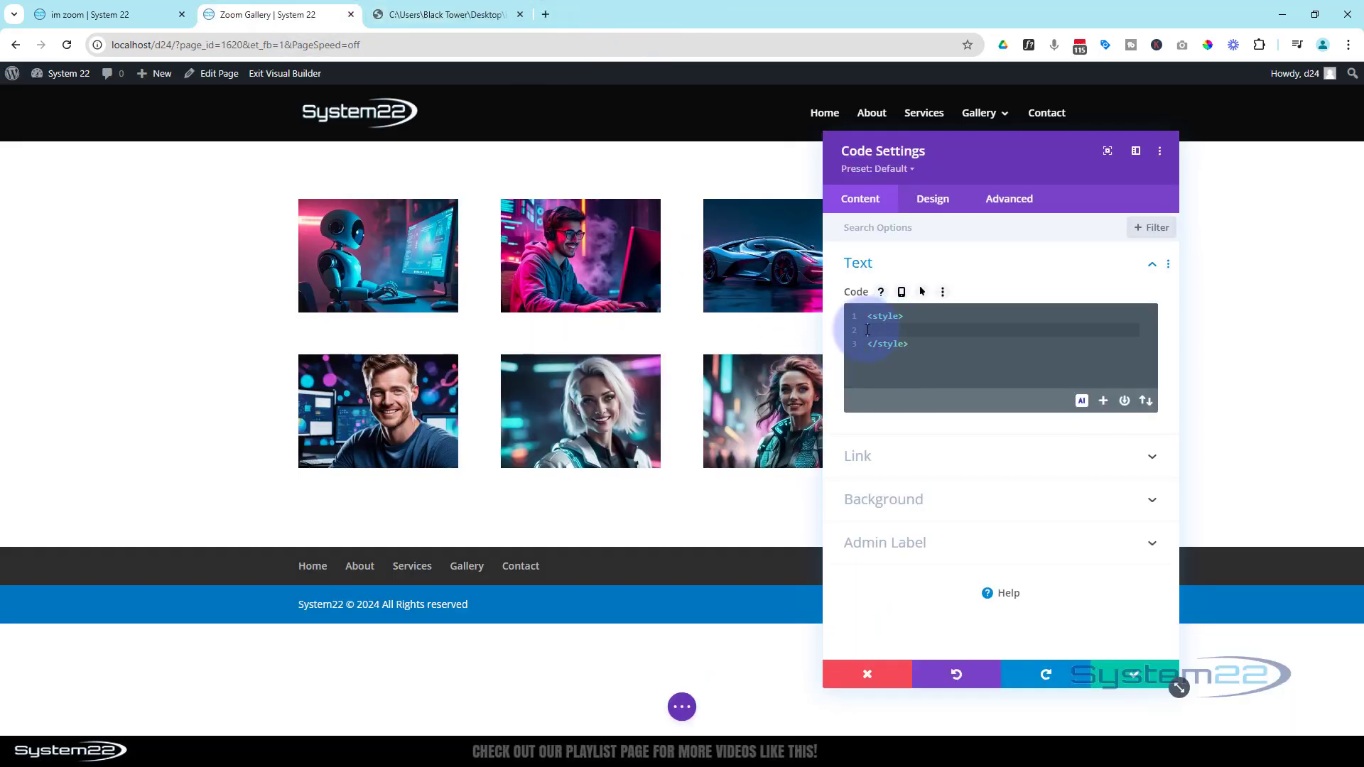
{"action": "left_click", "coordinate": [1021, 325]}
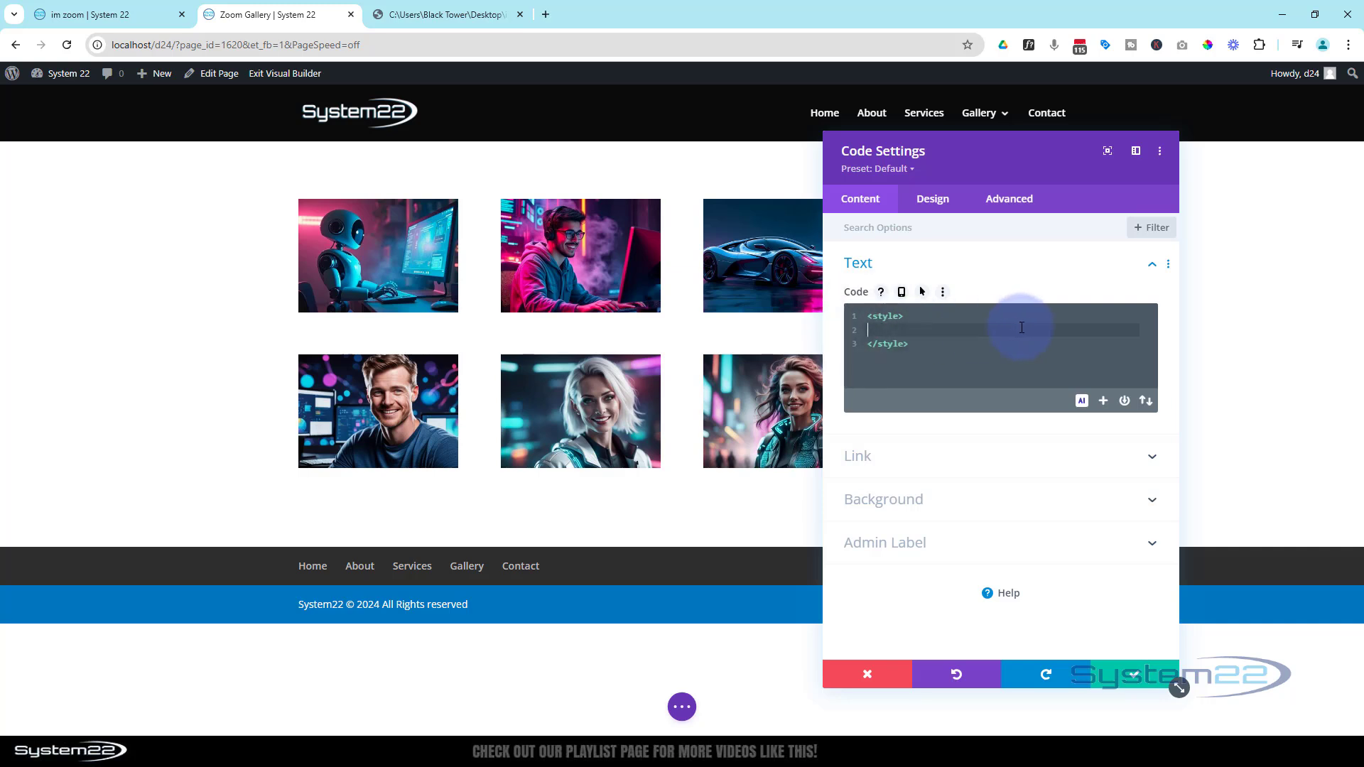
{"action": "key", "text": "ctrl+v"}
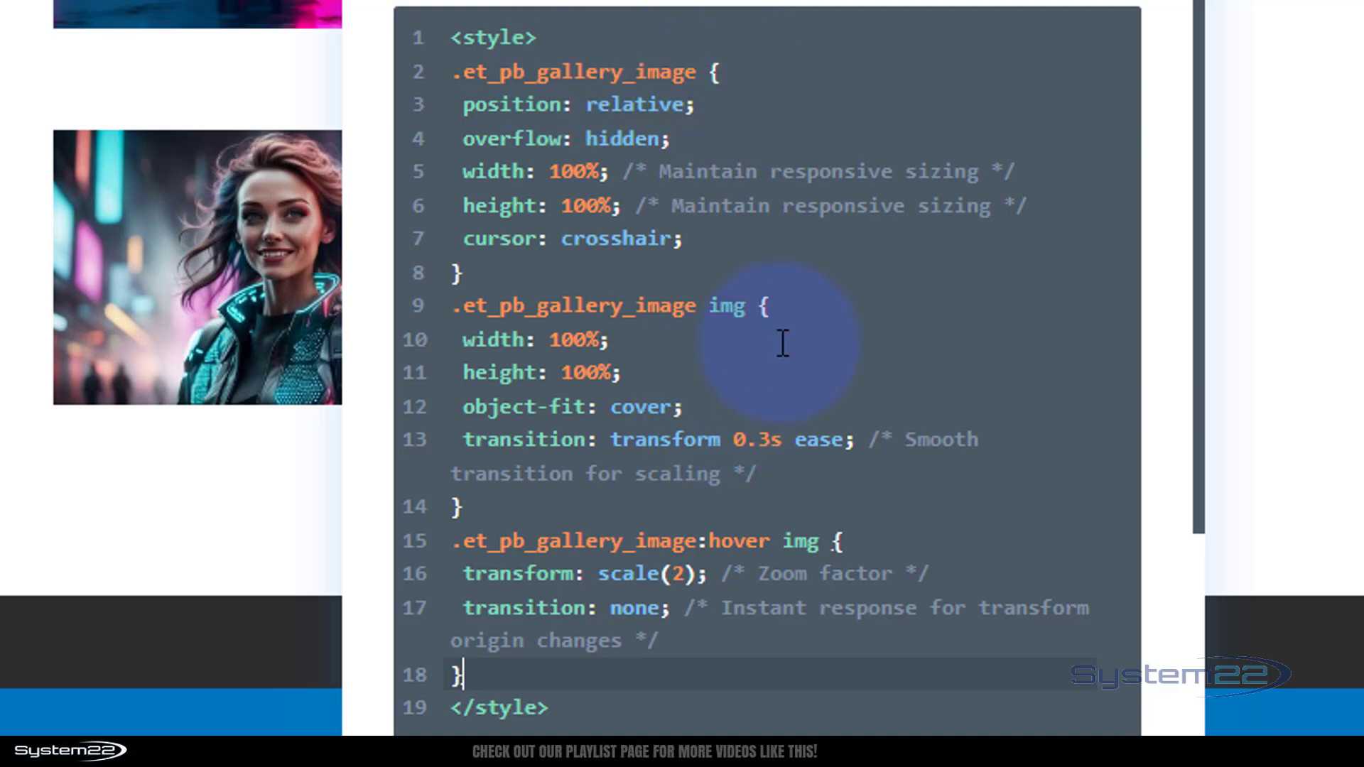
Below the closing style tag, leave a blank line and add <script> and </script> tags with an empty line between them
{"action": "scroll", "coordinate": [782, 344], "scroll_direction": "down", "scroll_amount": 5}
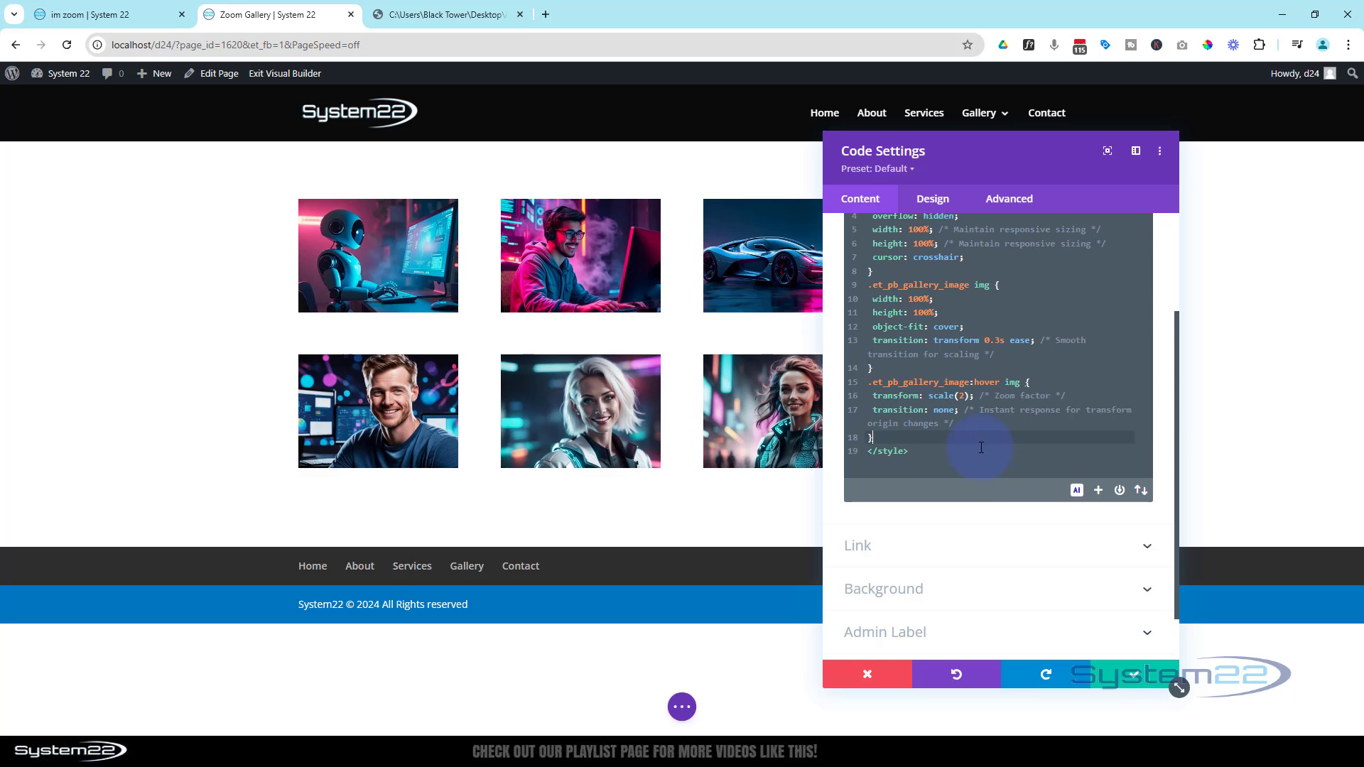
{"action": "scroll", "coordinate": [981, 447], "scroll_direction": "down", "scroll_amount": 1}
{"action": "left_click", "coordinate": [946, 396]}
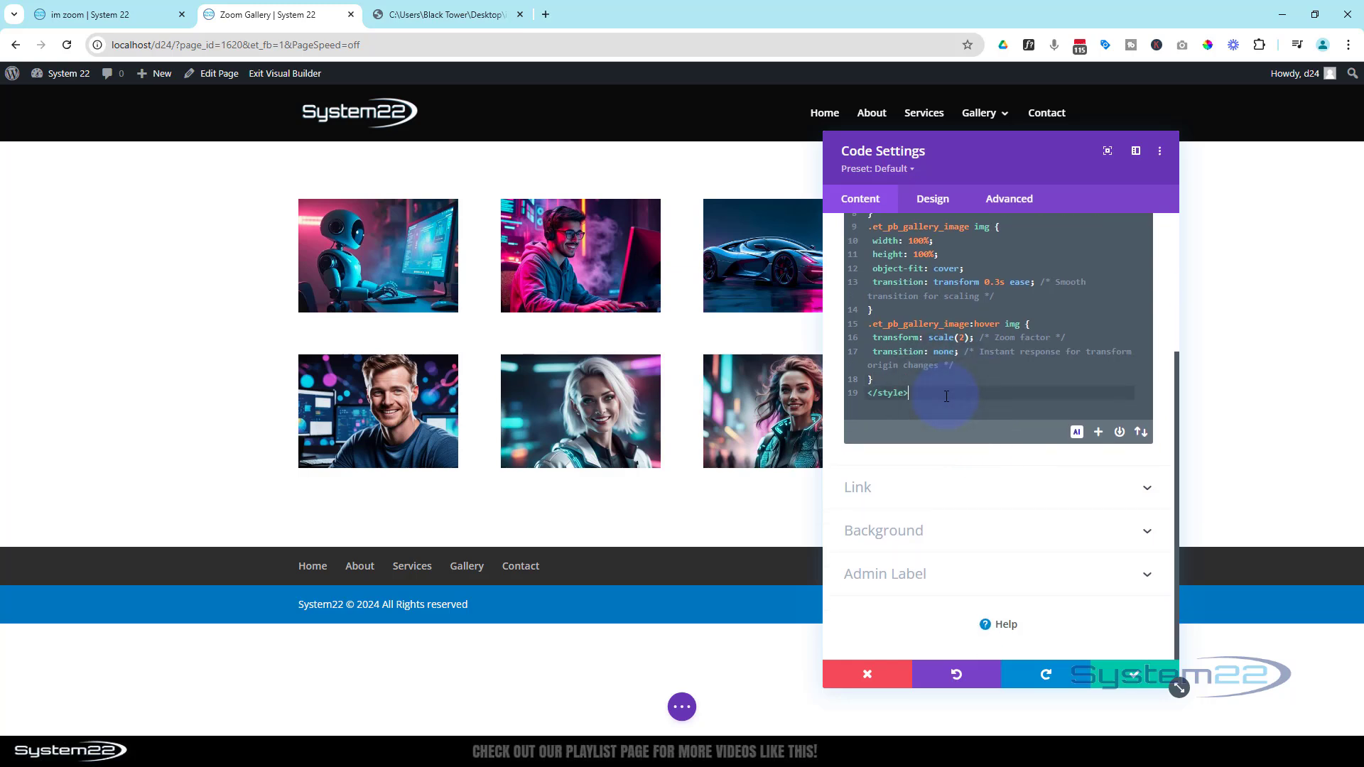
{"action": "key", "text": "Return"}
{"action": "key", "text": "Return"}
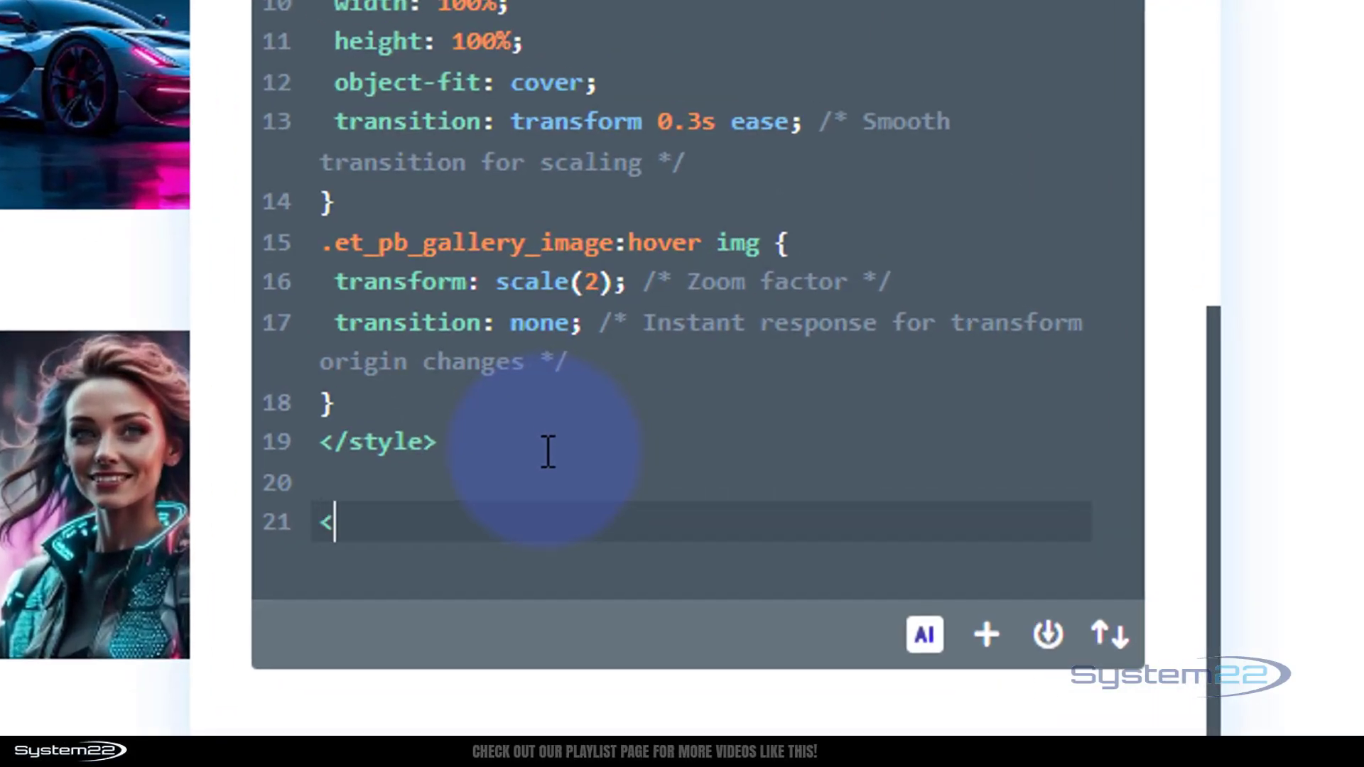
{"action": "type", "text": "<script></script>"}
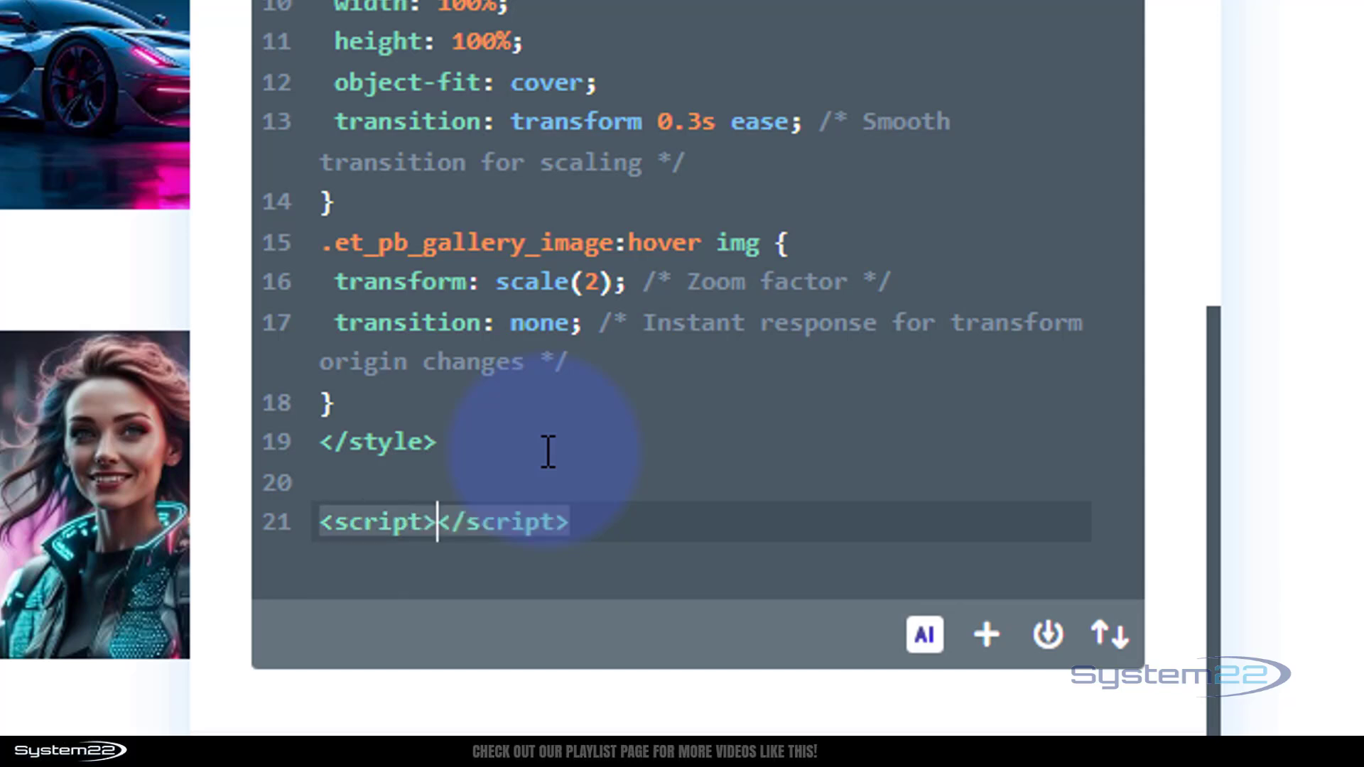
{"action": "key", "text": "Return"}
{"action": "key", "text": "Return"}
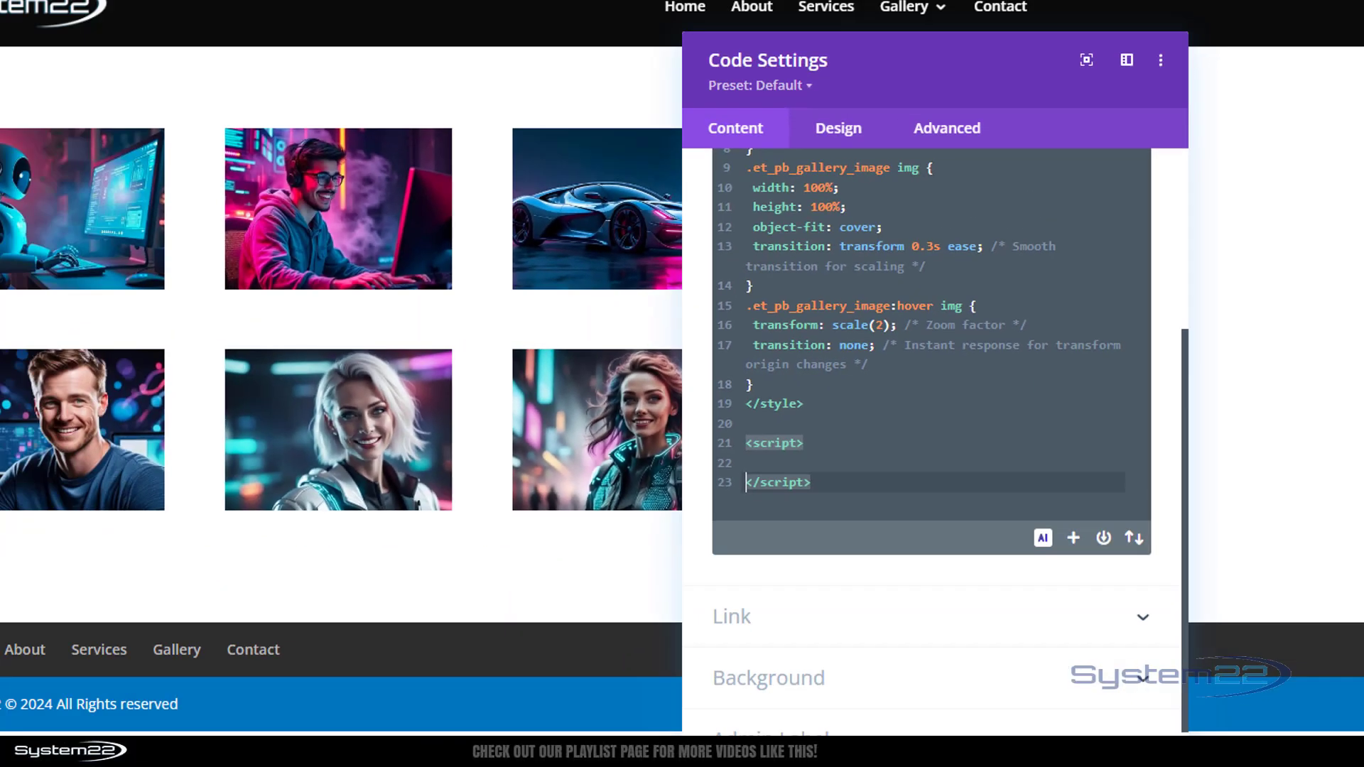
Copy the whole JS Code block from the image-zoom PDF, including the closing brackets on its second page
{"action": "left_click", "coordinate": [446, 10]}
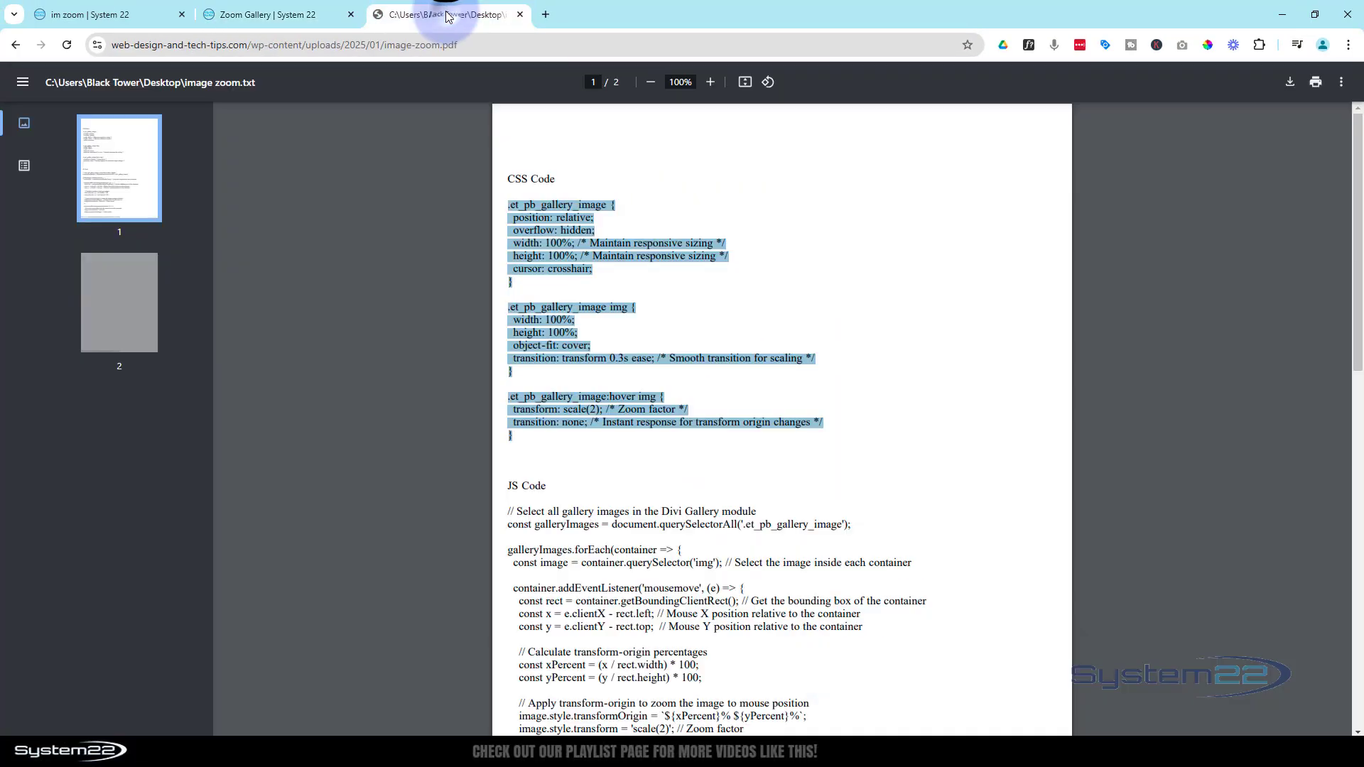
{"action": "left_click", "coordinate": [887, 221]}
{"action": "scroll", "coordinate": [885, 222], "scroll_direction": "down", "scroll_amount": 4}
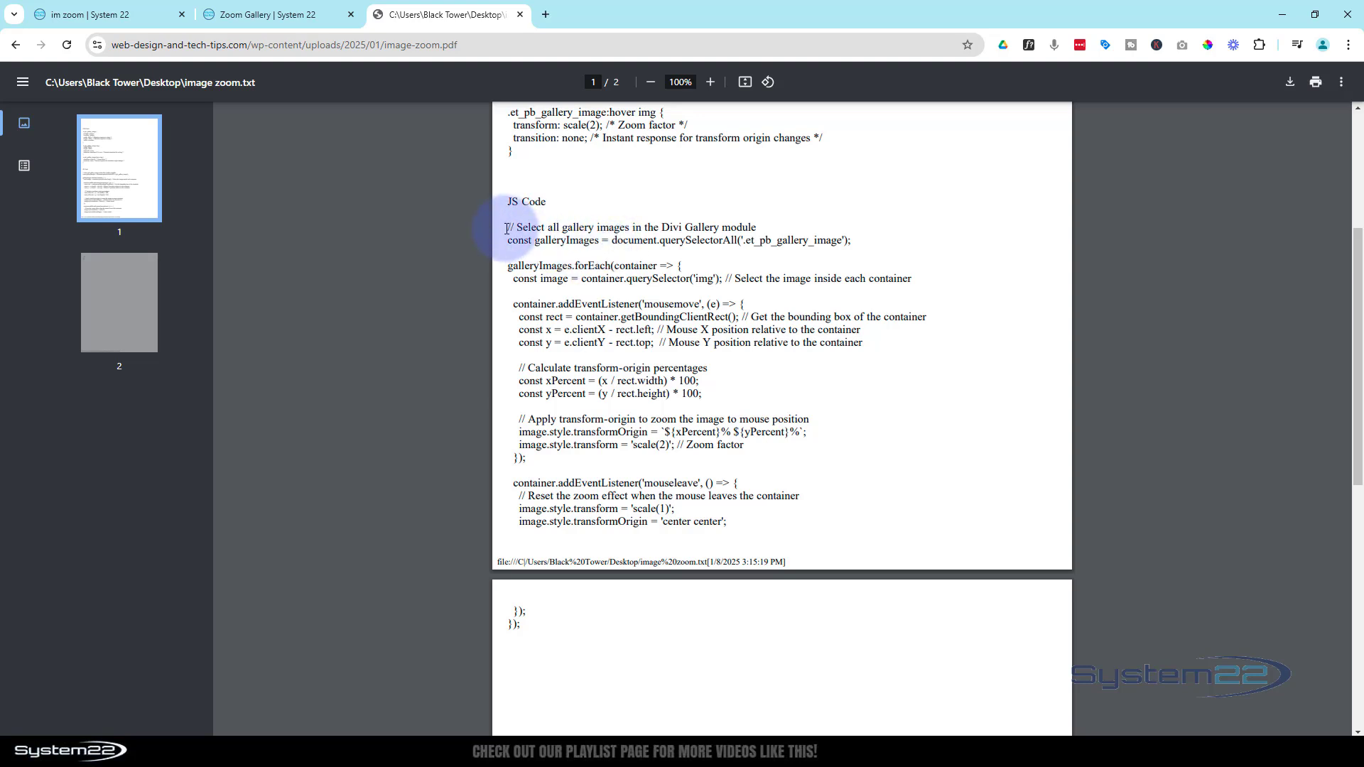
{"action": "left_click_drag", "start_coordinate": [506, 229], "coordinate": [516, 642]}
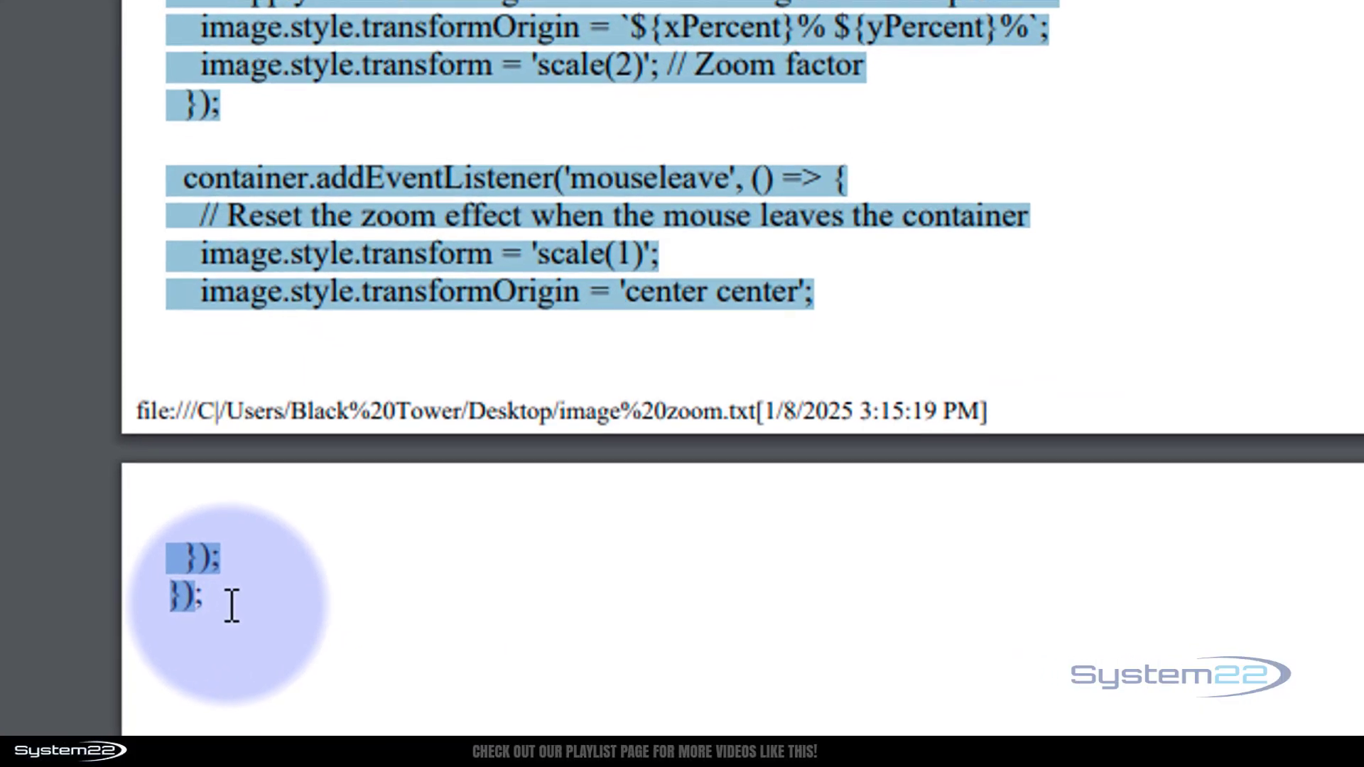
{"action": "double_click", "coordinate": [527, 626]}
{"action": "left_click_drag", "start_coordinate": [149, 188], "coordinate": [170, 1]}
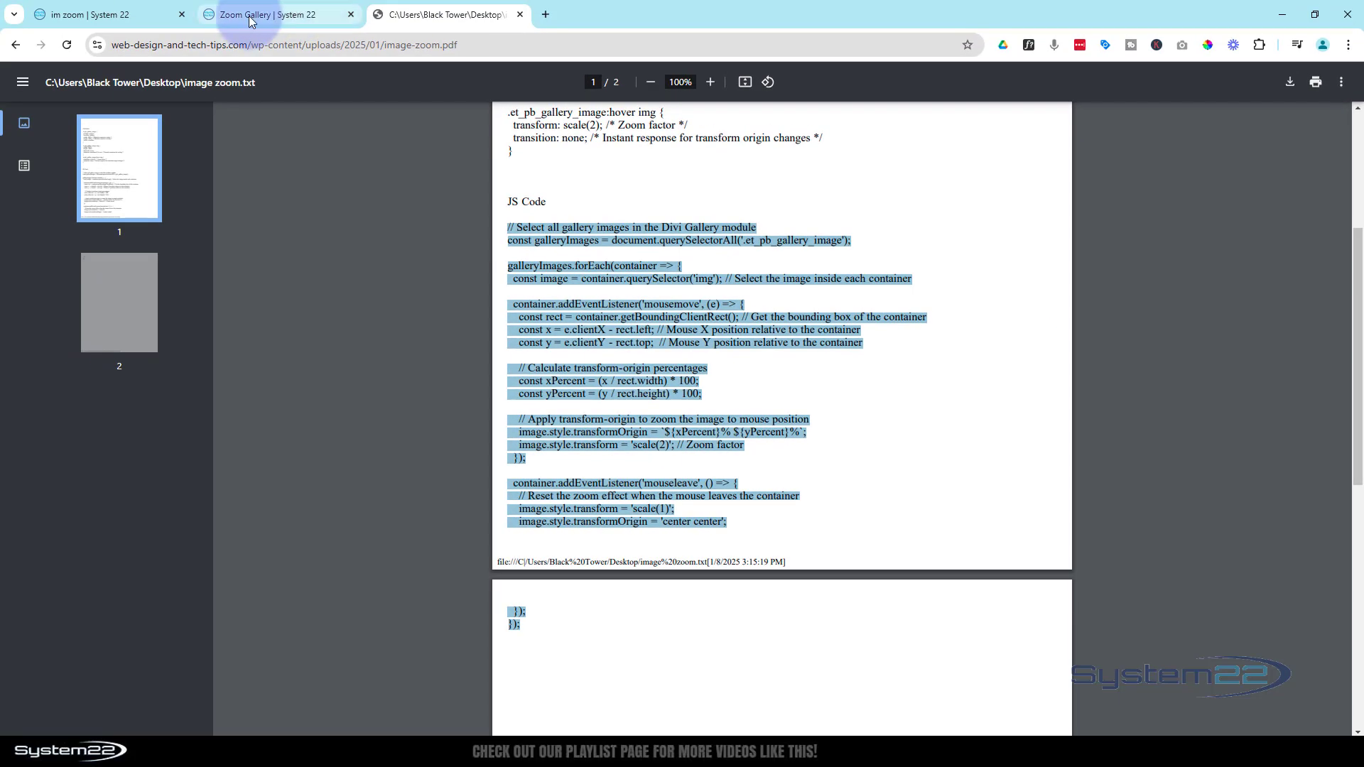
Paste the JavaScript on the empty line between the <script> tags in the Zoom Gallery page's Code module
{"action": "left_click", "coordinate": [248, 21]}
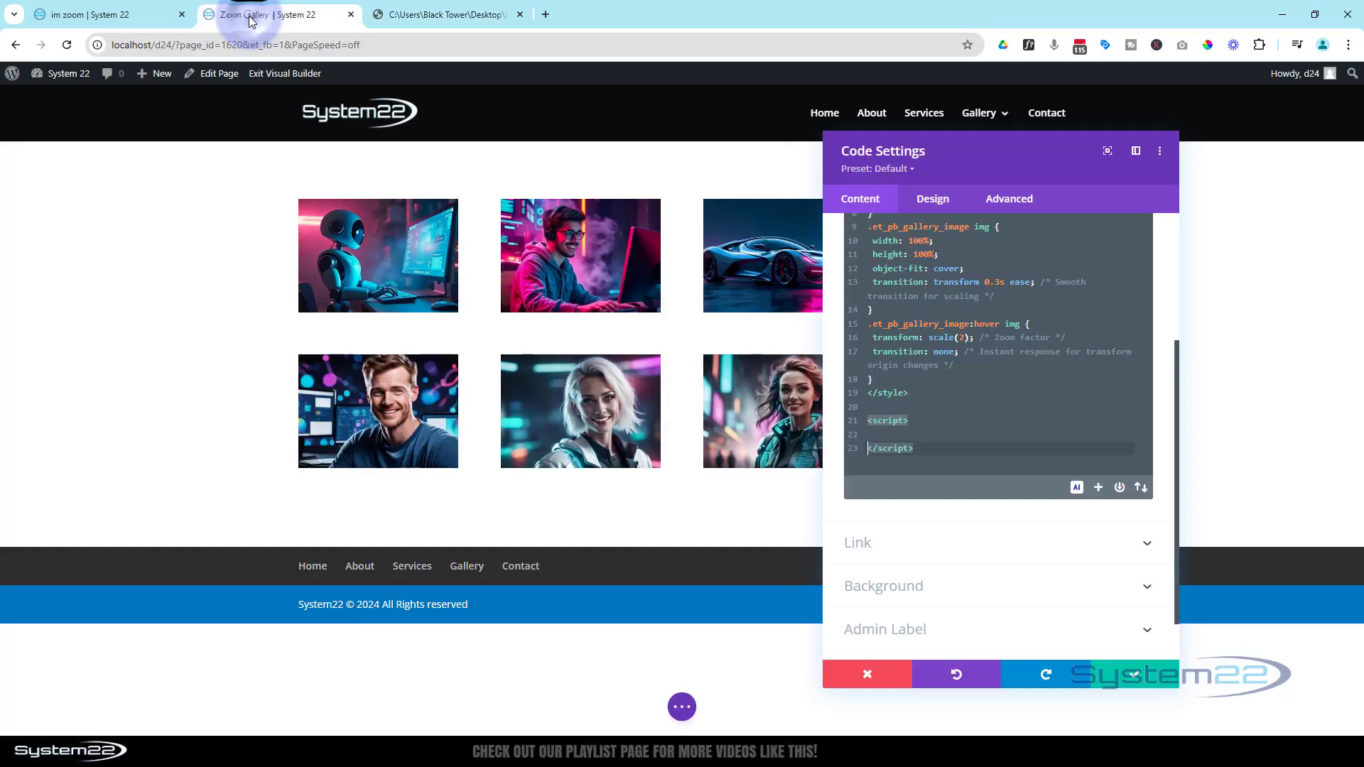
{"action": "left_click", "coordinate": [871, 433]}
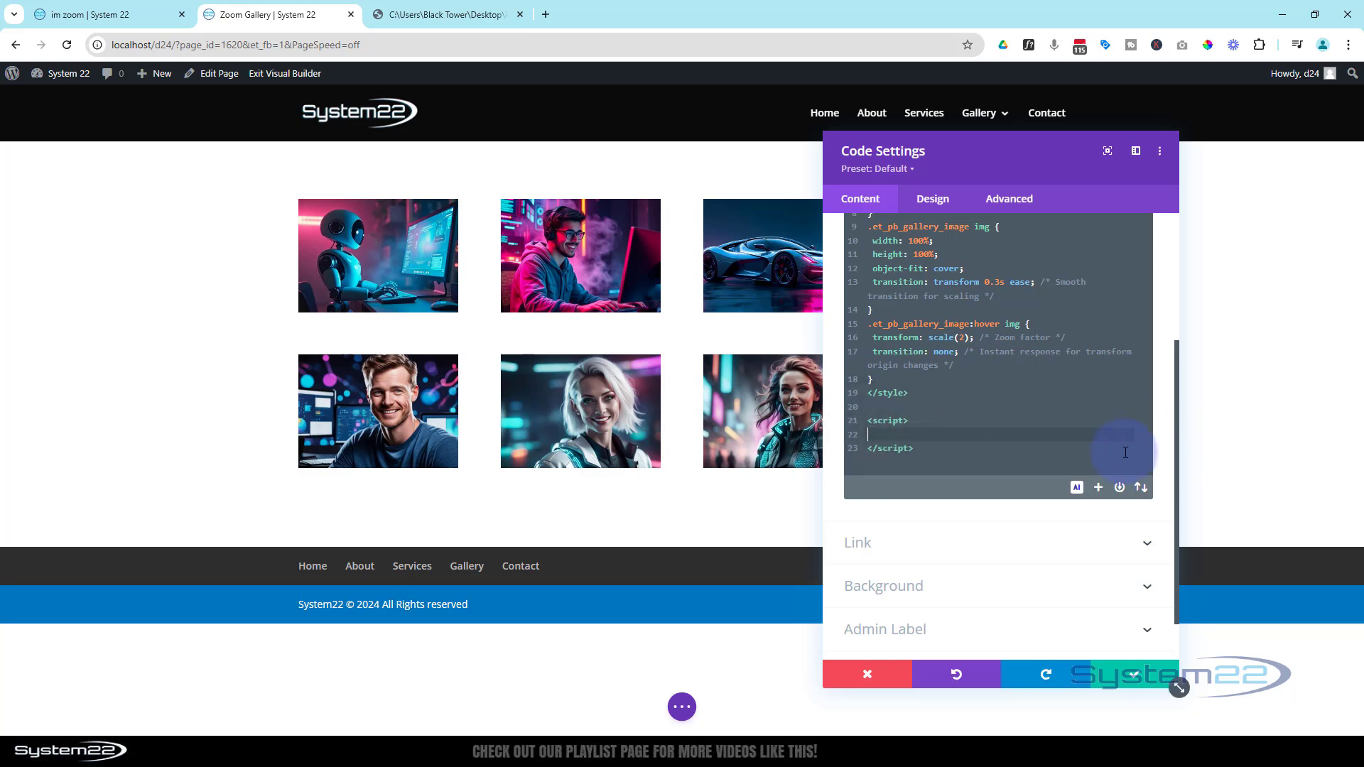
{"action": "key", "text": "ctrl+v"}
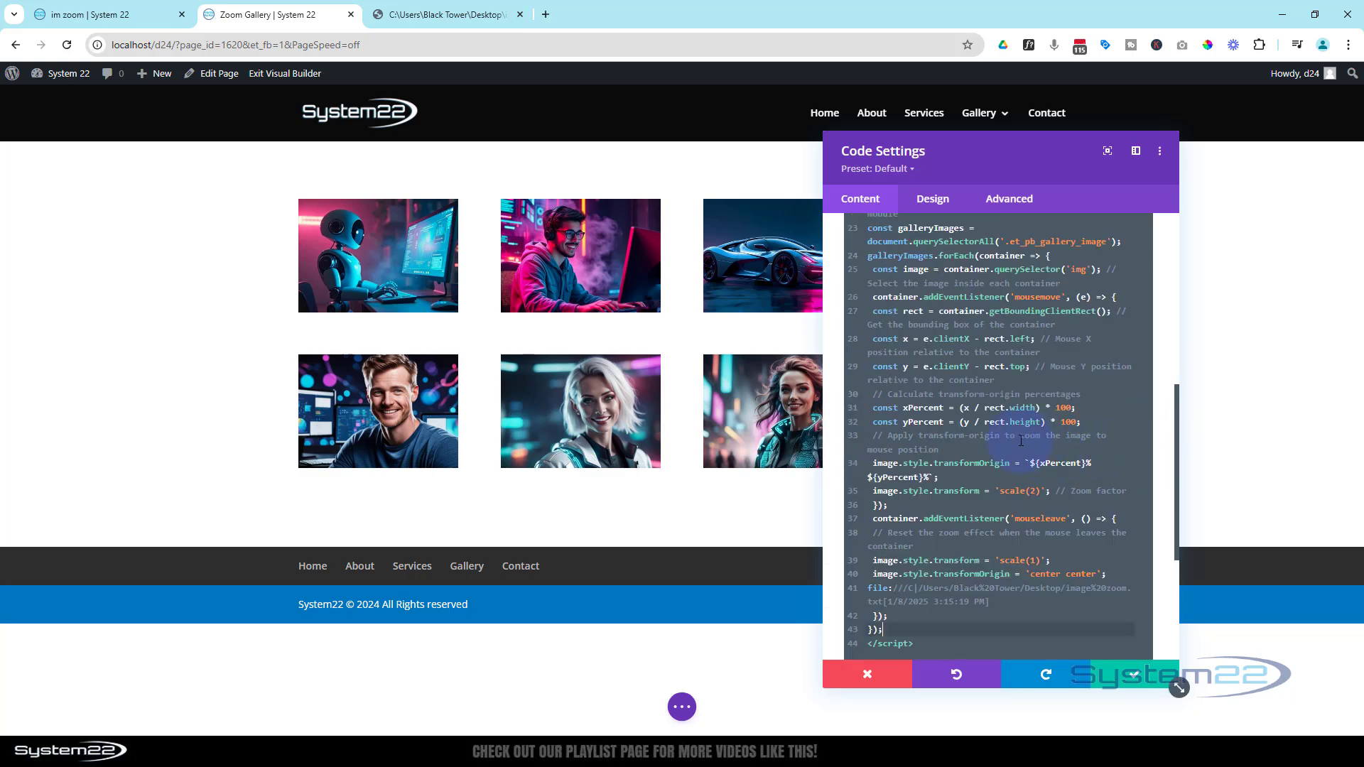
Delete the stray file path and timestamp following "file:" on line 41 of the pasted script
{"action": "scroll", "coordinate": [1021, 440], "scroll_direction": "down", "scroll_amount": 4}
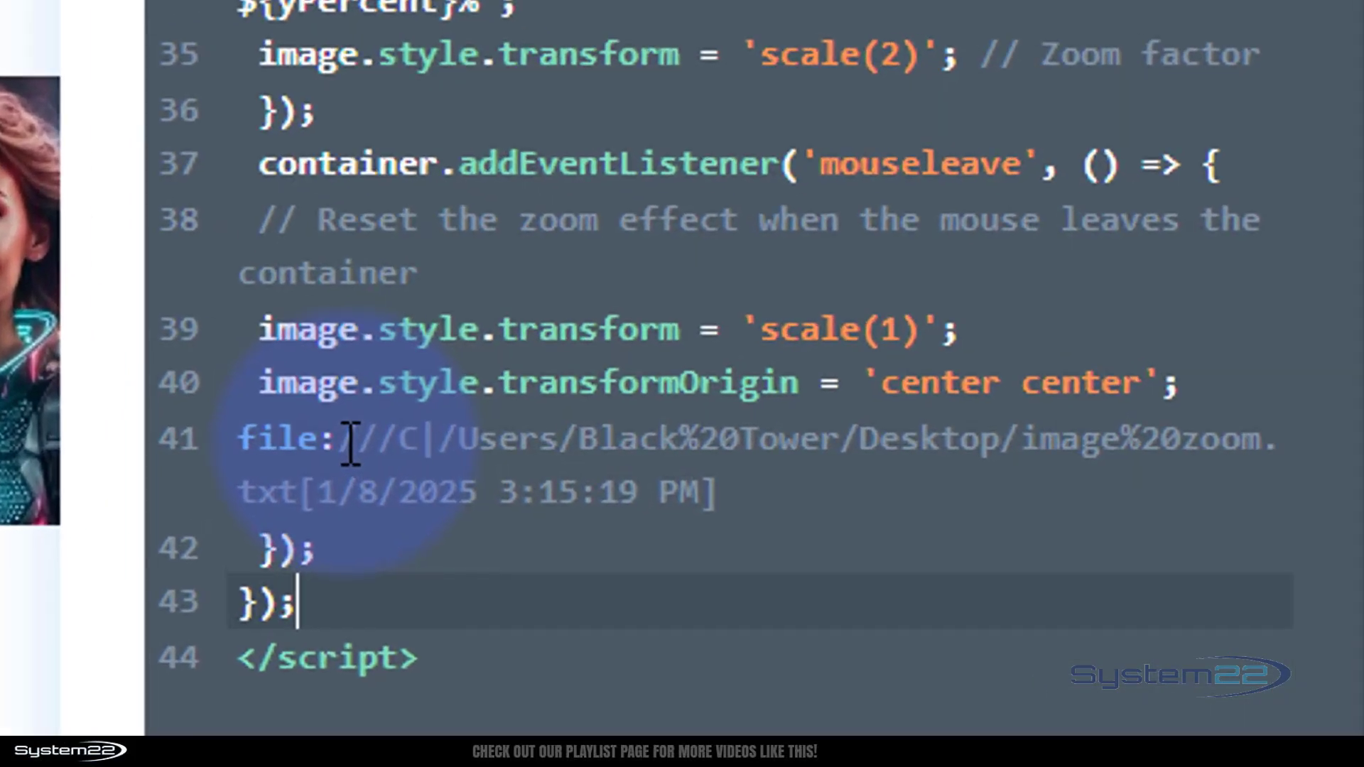
{"action": "left_click_drag", "start_coordinate": [341, 440], "coordinate": [764, 511]}
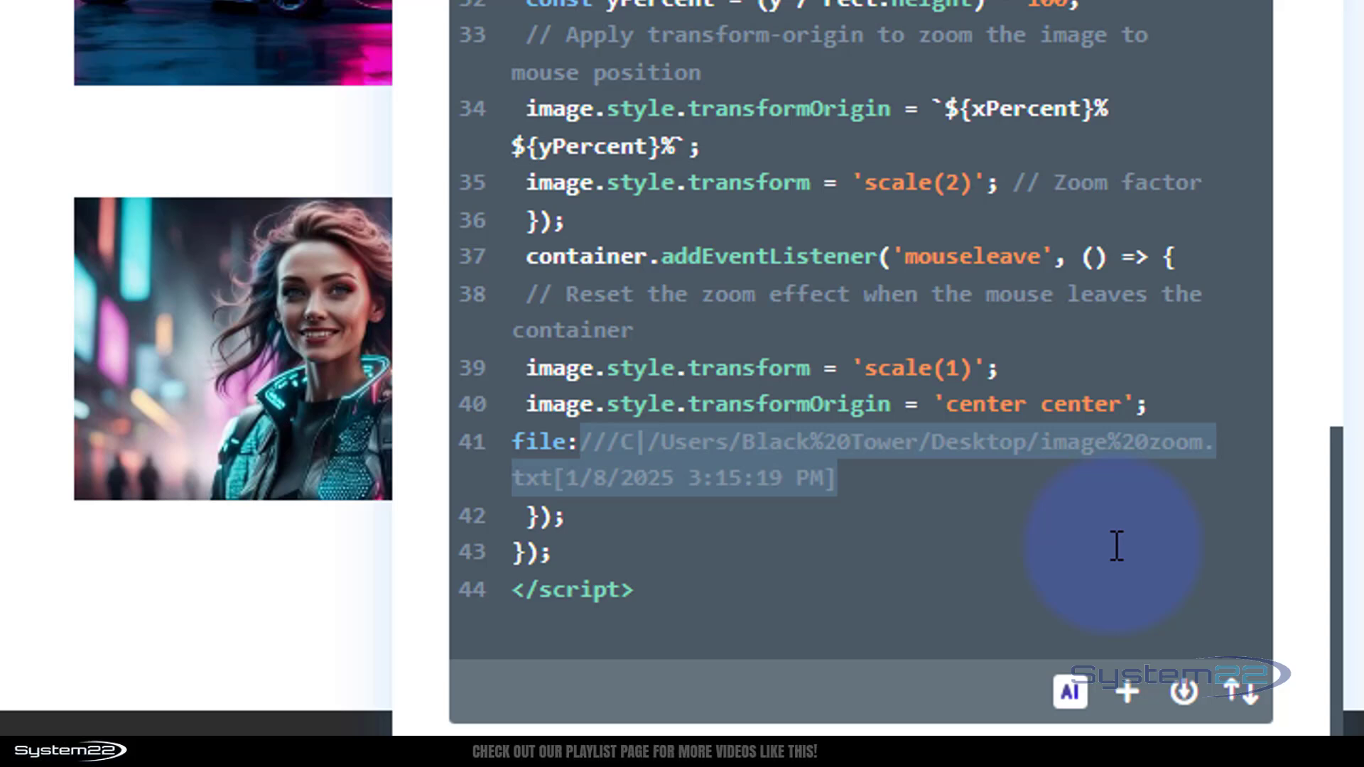
{"action": "key", "text": "BackSpace"}
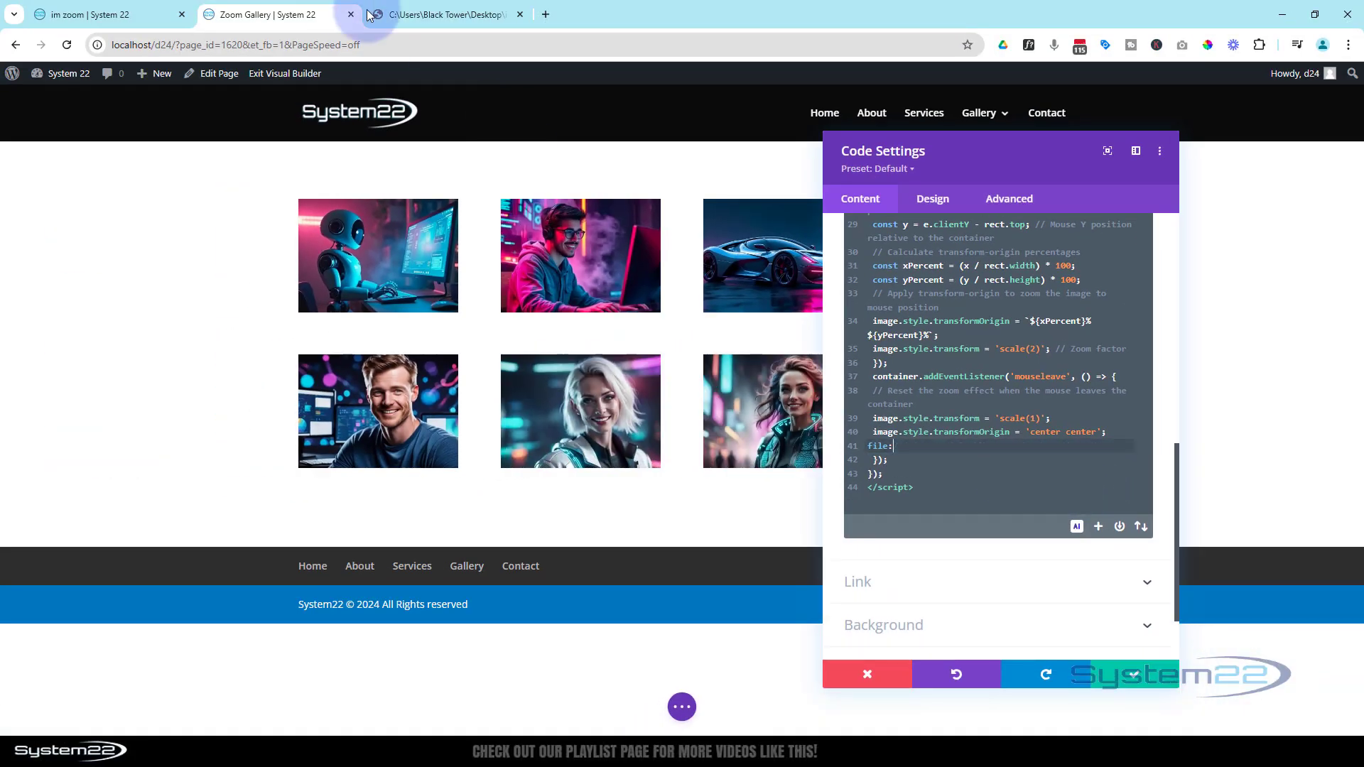
Highlight the file path footer in the PDF, then remove the leftover "file:" line from the script in the Code module
{"action": "left_click", "coordinate": [426, 15]}
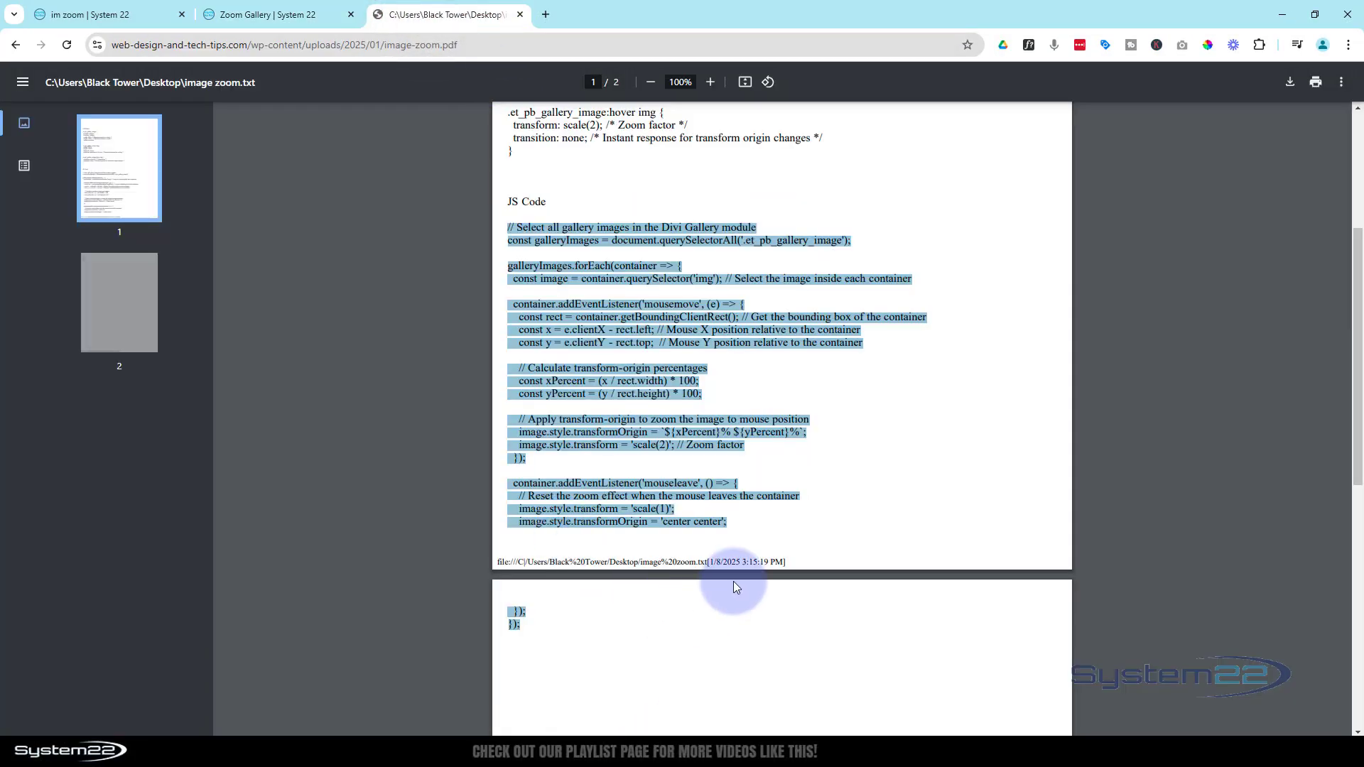
{"action": "left_click_drag", "start_coordinate": [793, 561], "coordinate": [492, 564]}
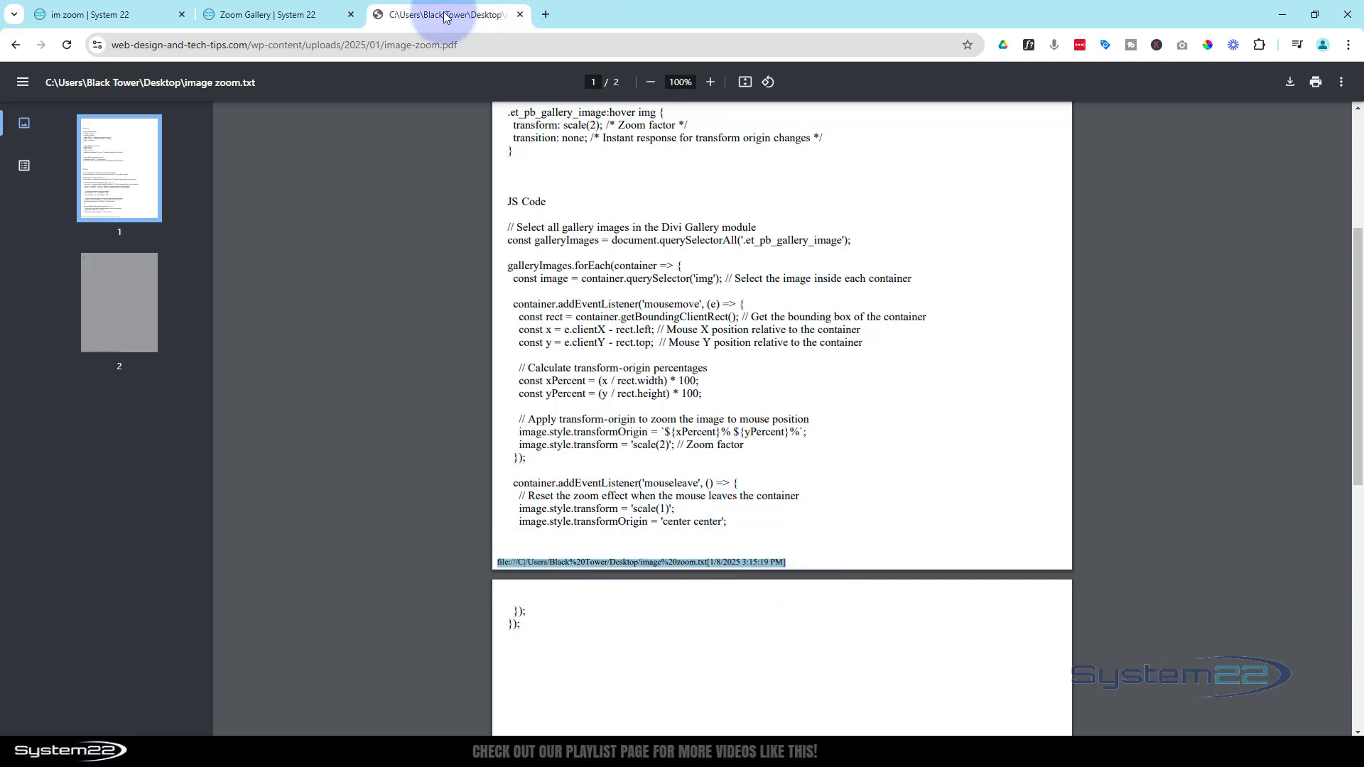
{"action": "left_click", "coordinate": [277, 14]}
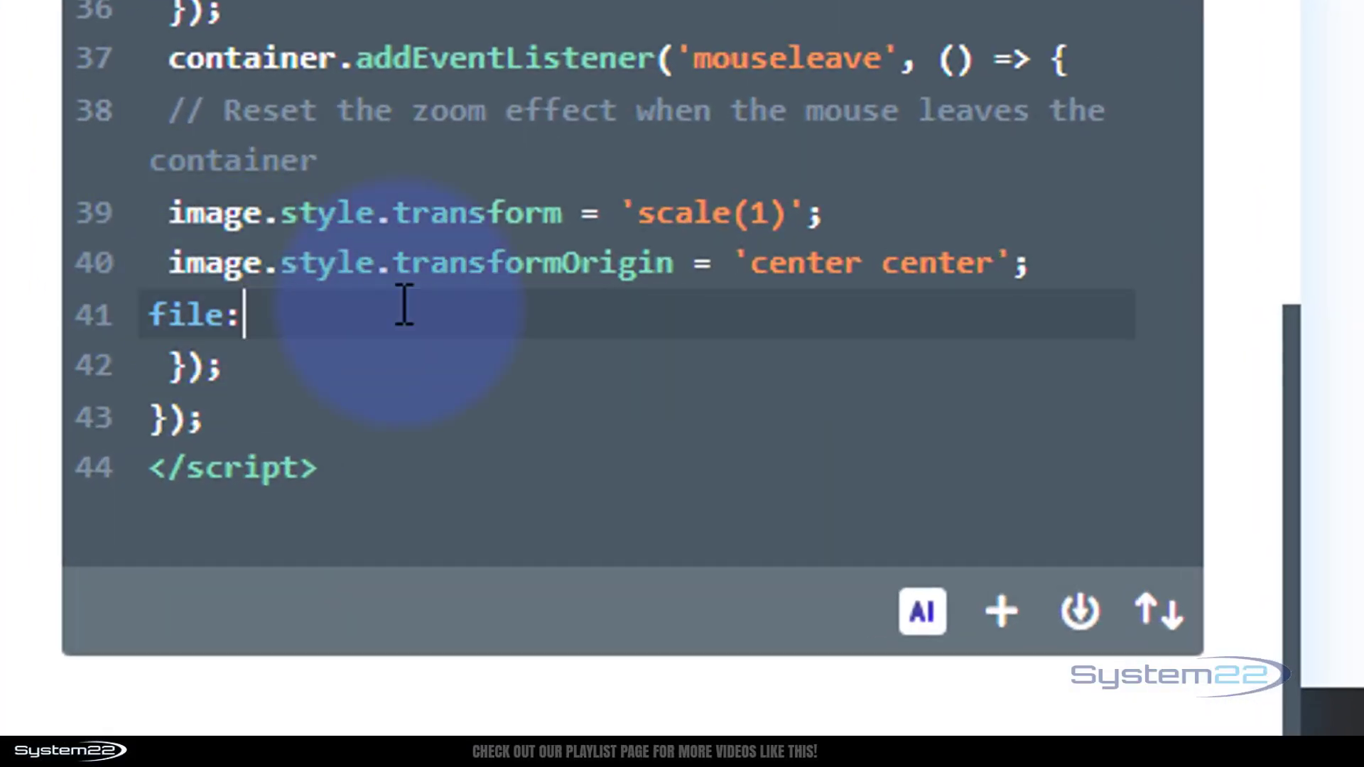
{"action": "left_click_drag", "start_coordinate": [1042, 260], "coordinate": [1086, 308]}
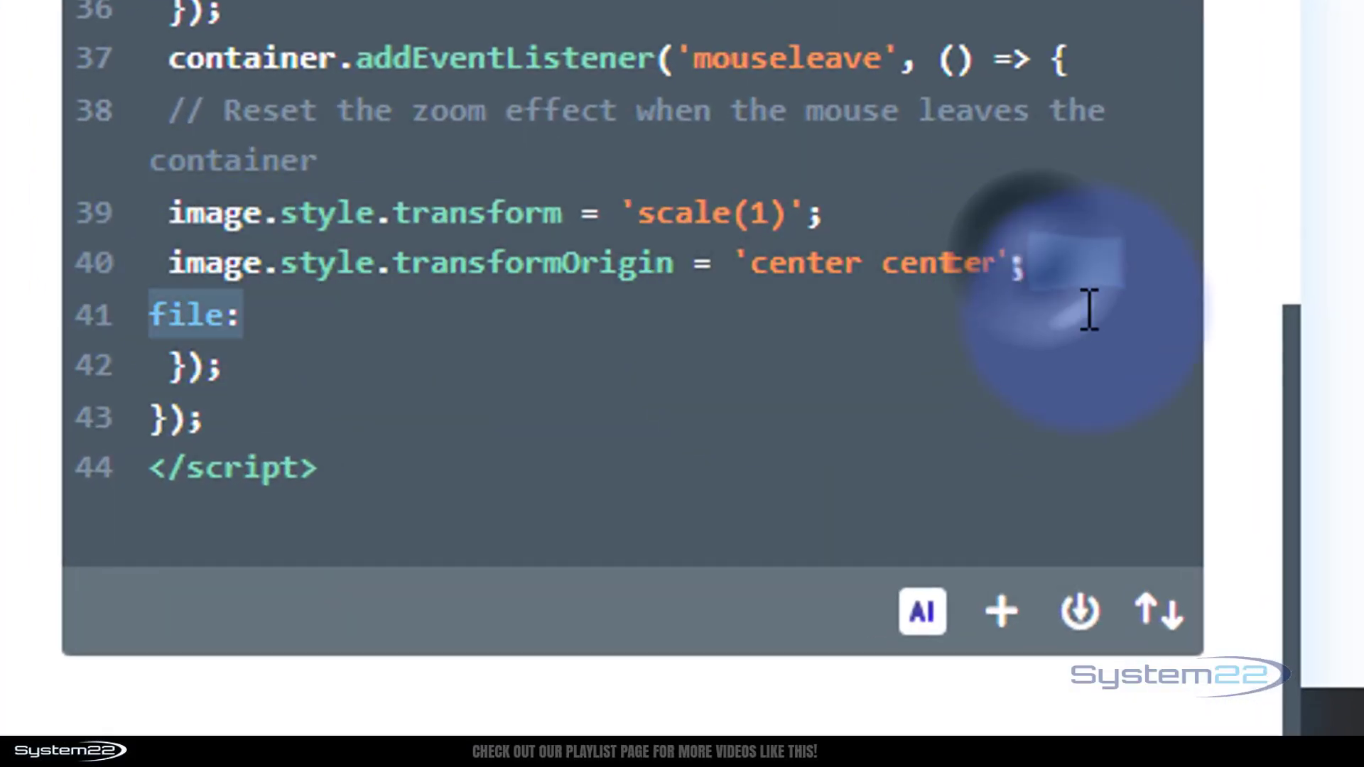
{"action": "key", "text": "BackSpace"}
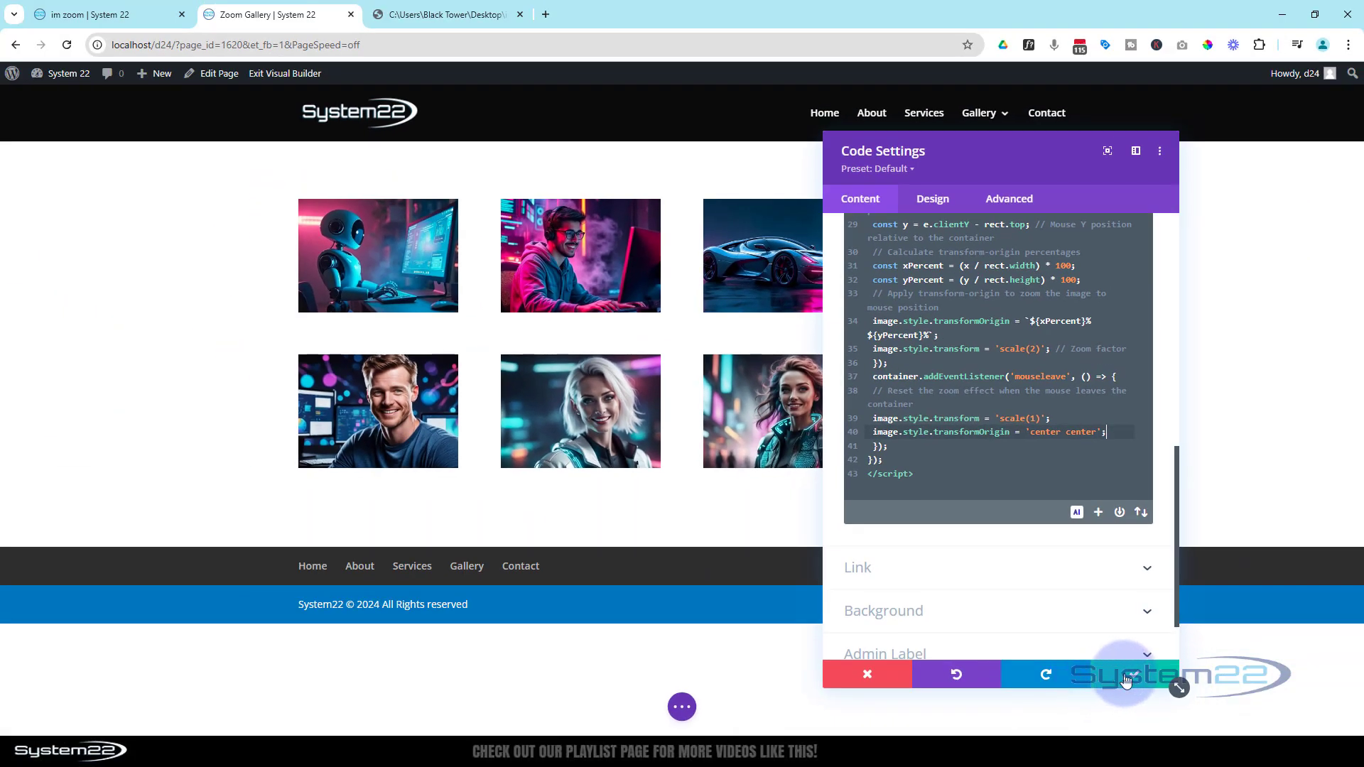
Save the Code module and the page draft, then exit the Visual Builder and test the zoom on the smiling man's gallery image
{"action": "left_click", "coordinate": [1126, 681]}
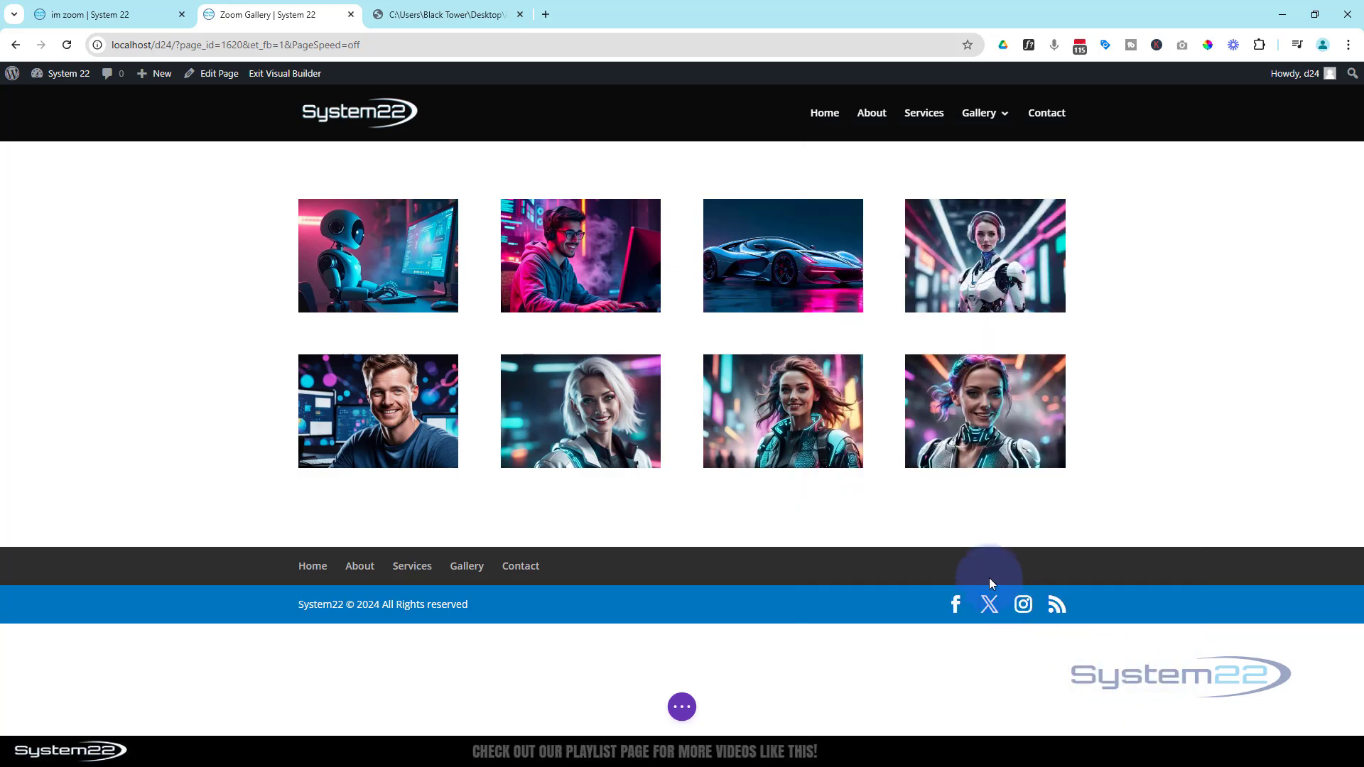
{"action": "left_click", "coordinate": [684, 708]}
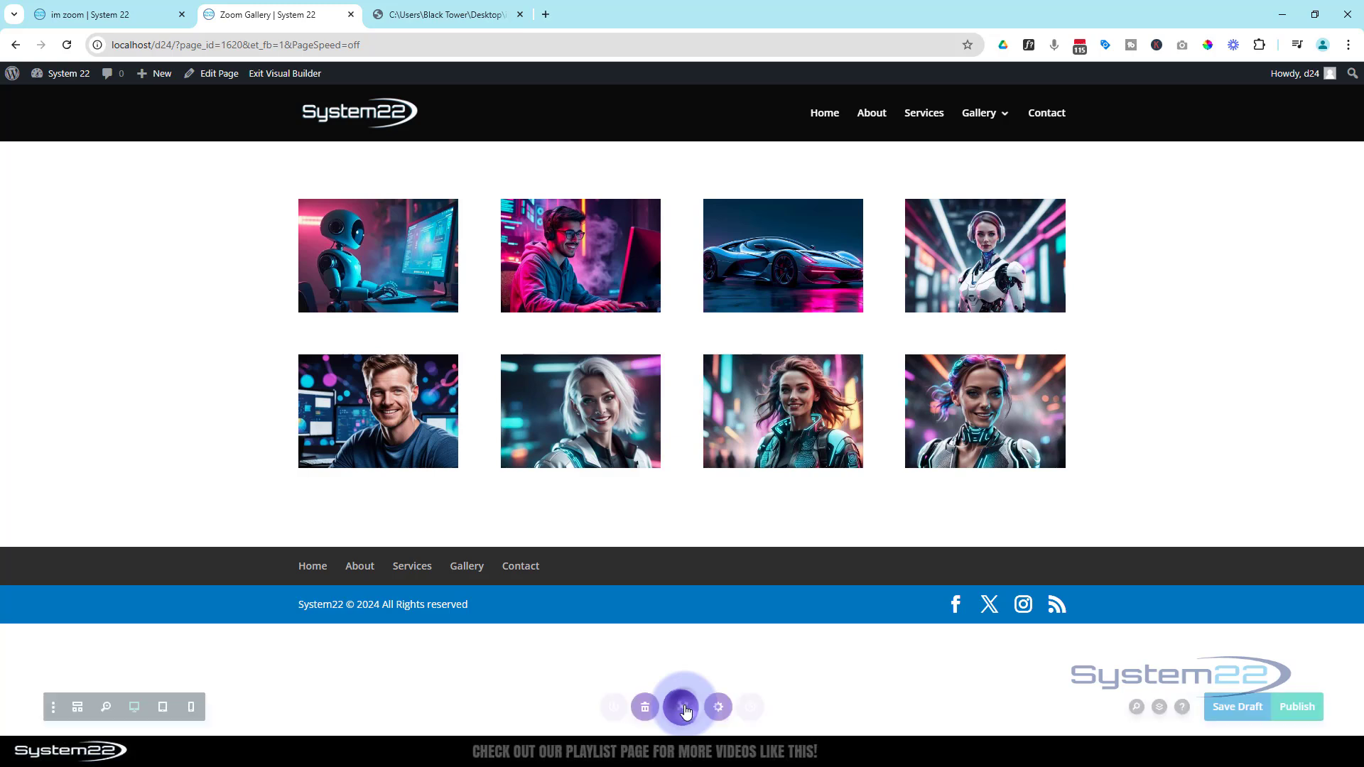
{"action": "left_click", "coordinate": [1255, 710]}
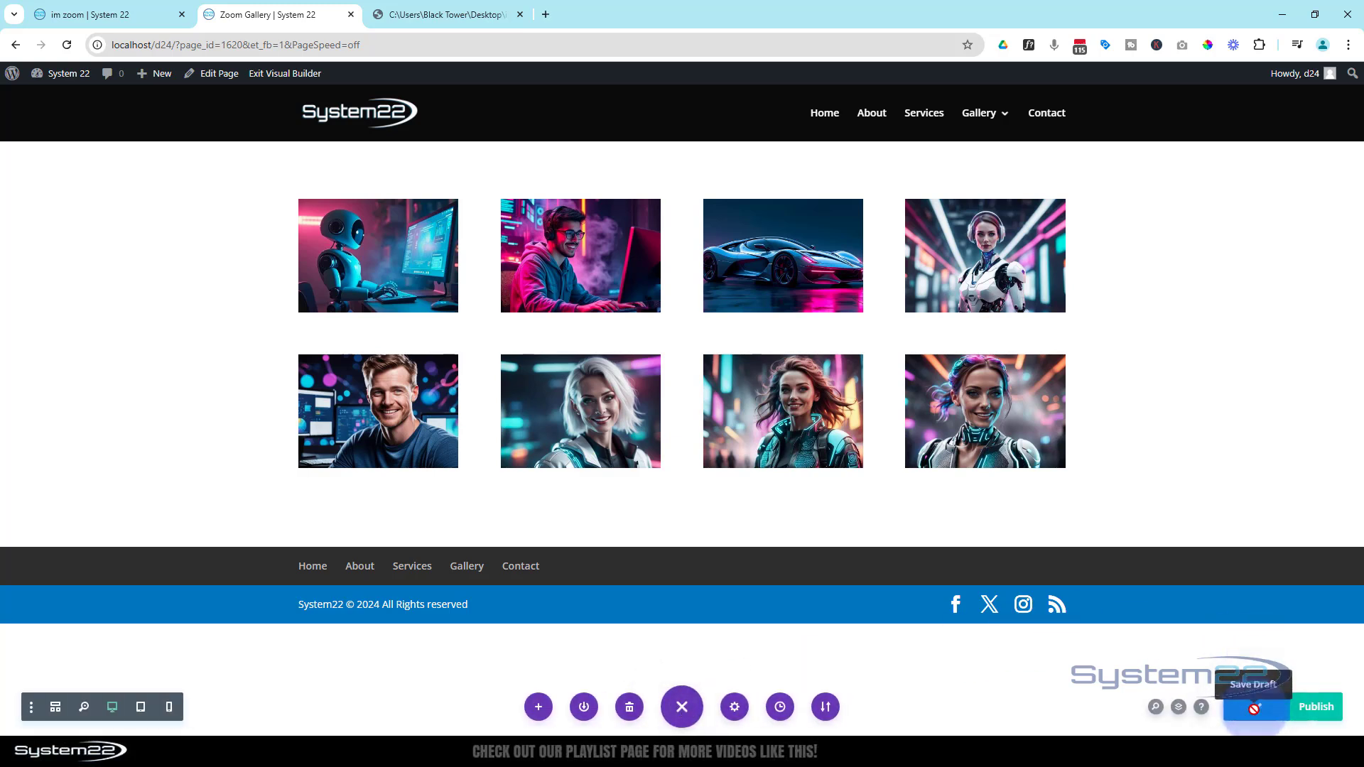
{"action": "left_click", "coordinate": [290, 76]}
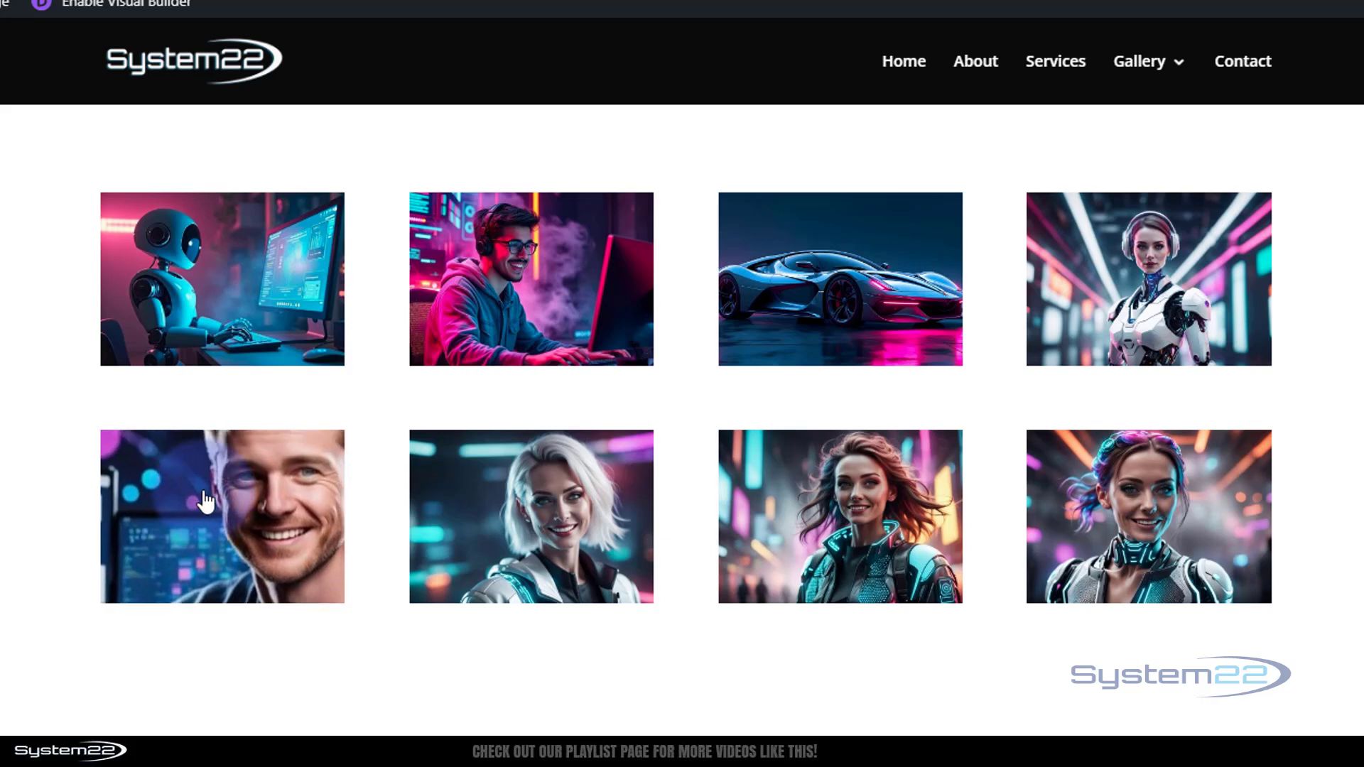
{"action": "left_click", "coordinate": [233, 470]}
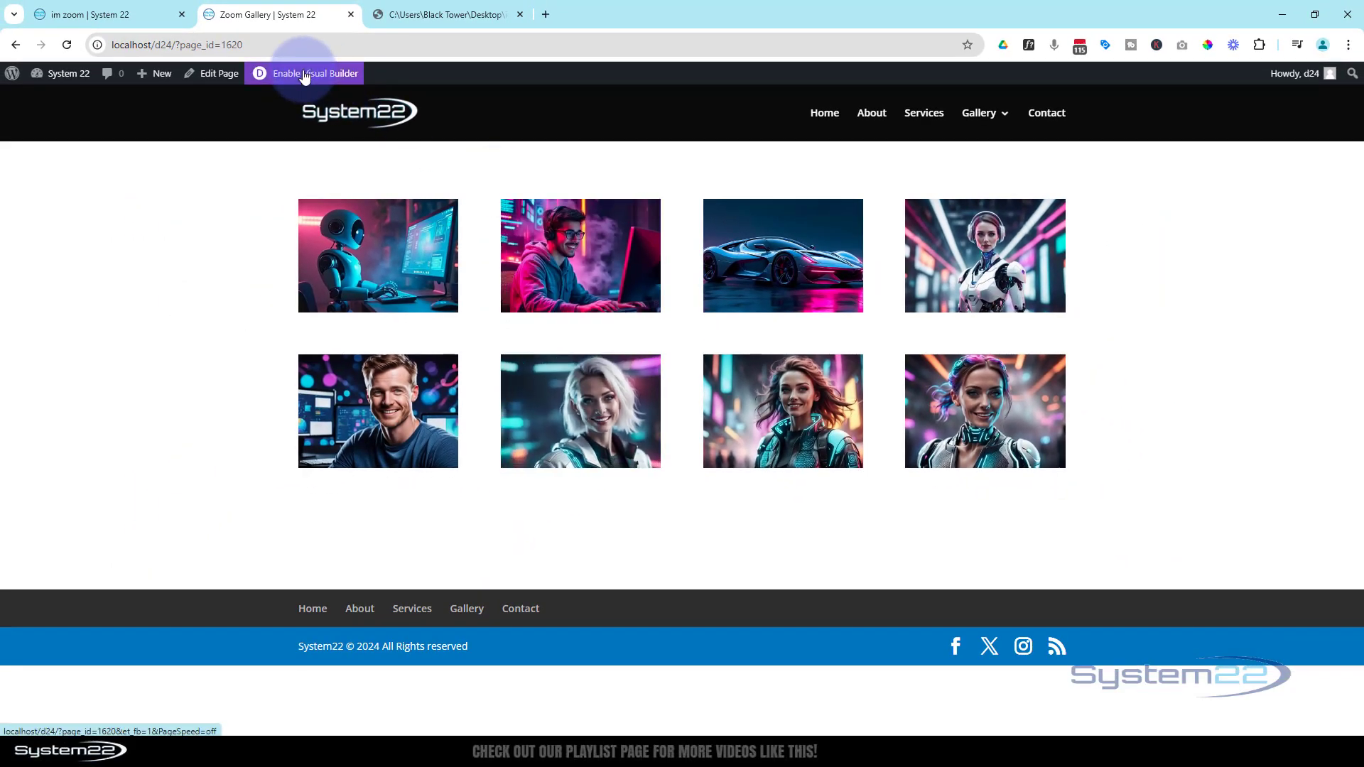
Reopen the Zoom Gallery page in the Visual Builder and open the Code module's settings from wireframe view, with the page back in desktop view
{"action": "left_click", "coordinate": [303, 75]}
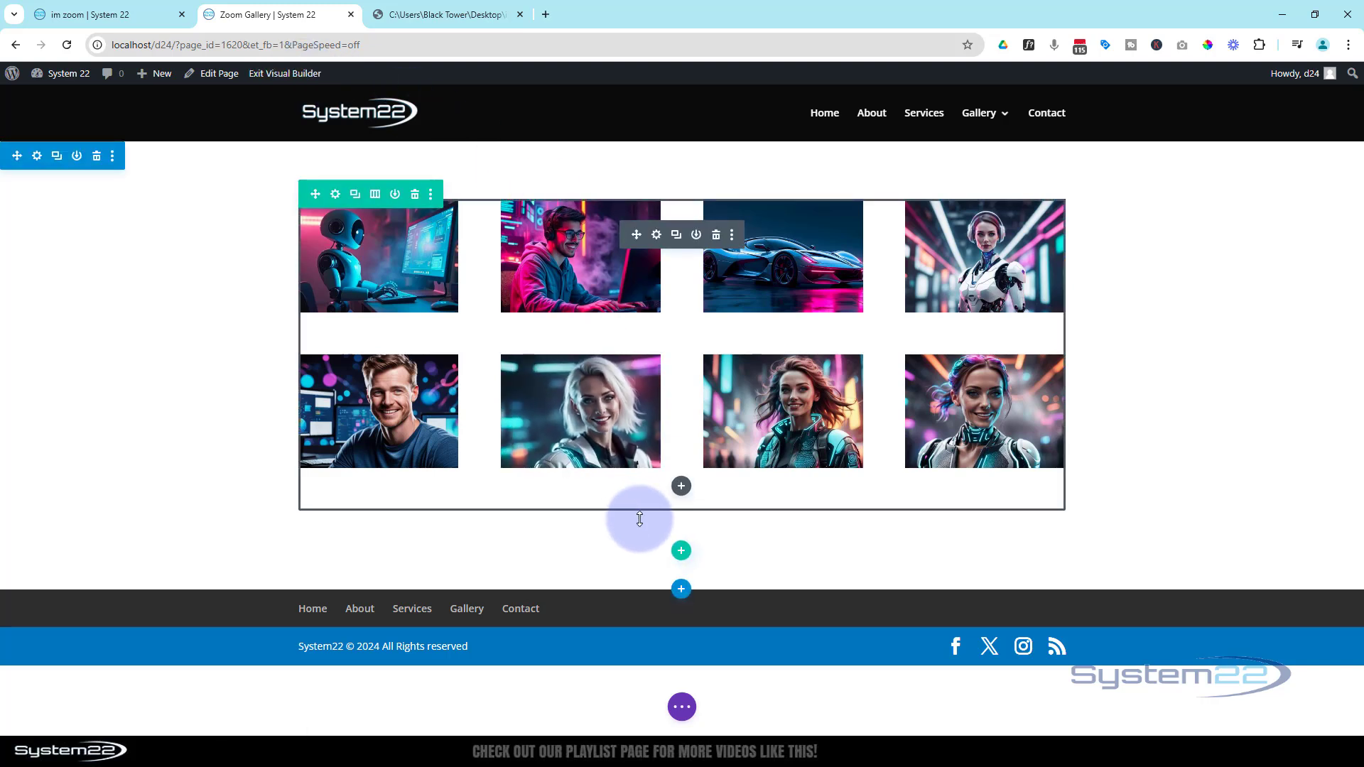
{"action": "mouse_move", "coordinate": [640, 547]}
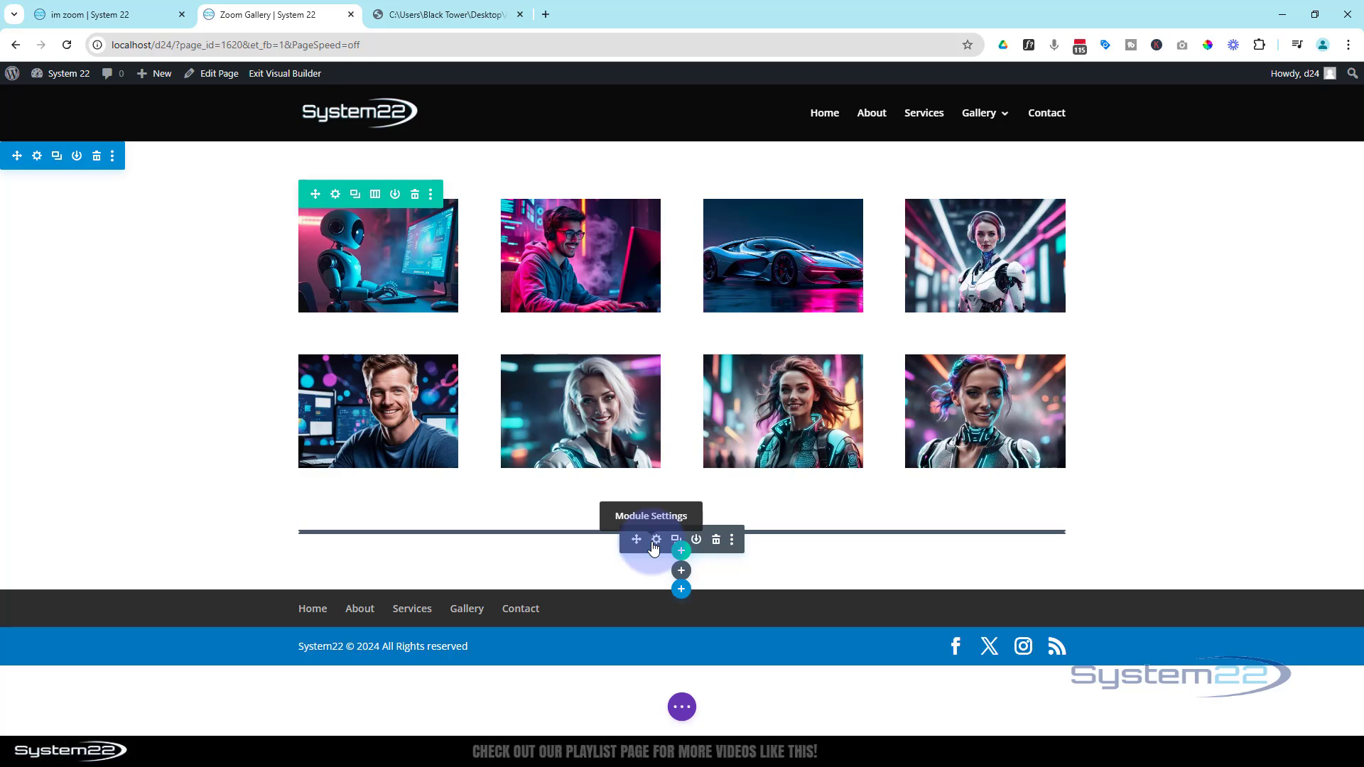
{"action": "left_click", "coordinate": [682, 707]}
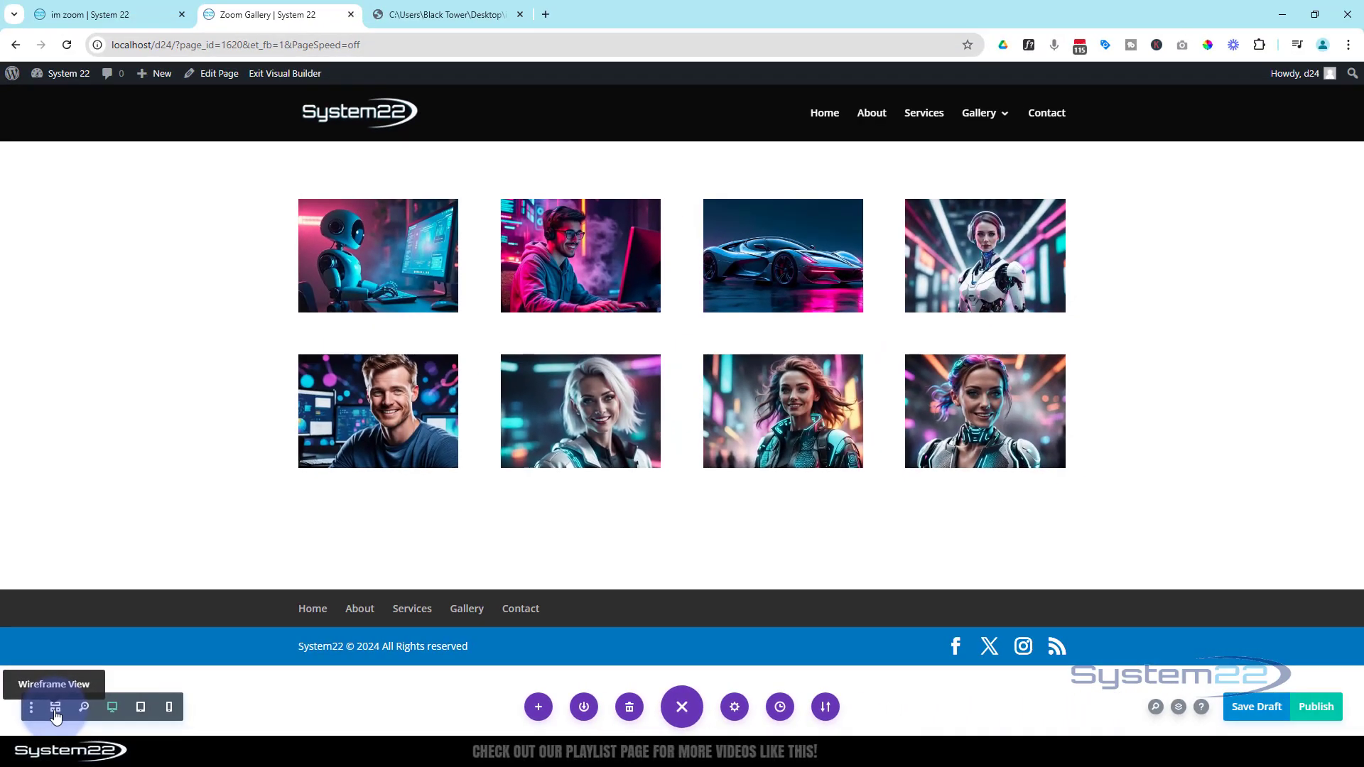
{"action": "left_click", "coordinate": [55, 707]}
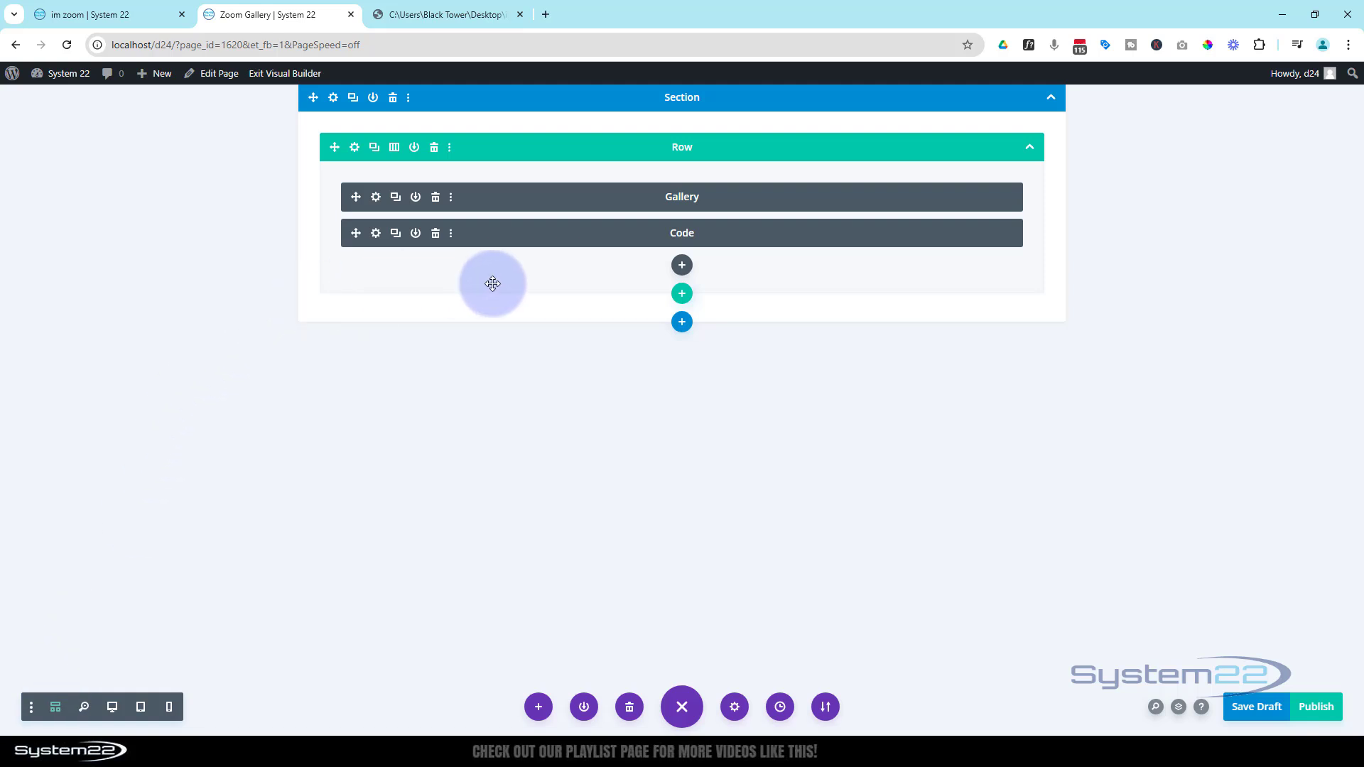
{"action": "left_click", "coordinate": [375, 233]}
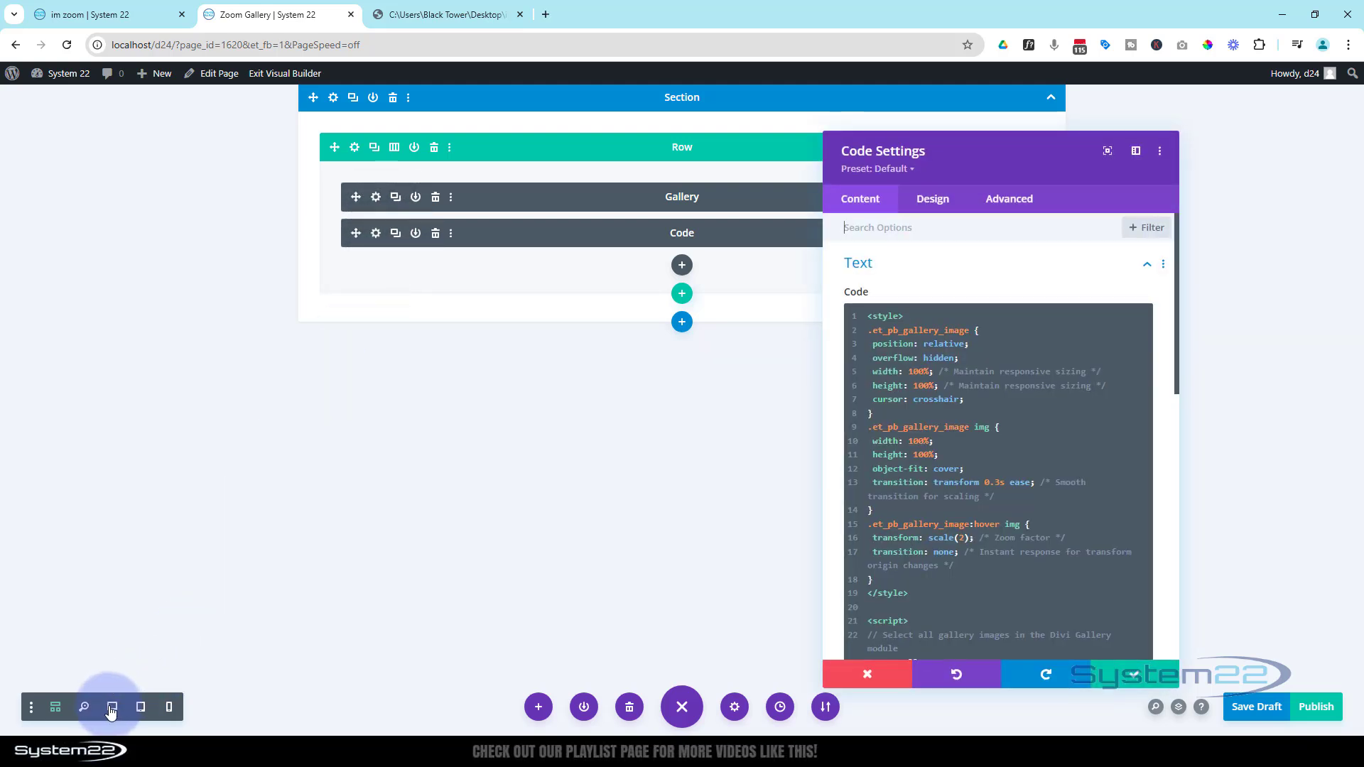
{"action": "left_click", "coordinate": [112, 707]}
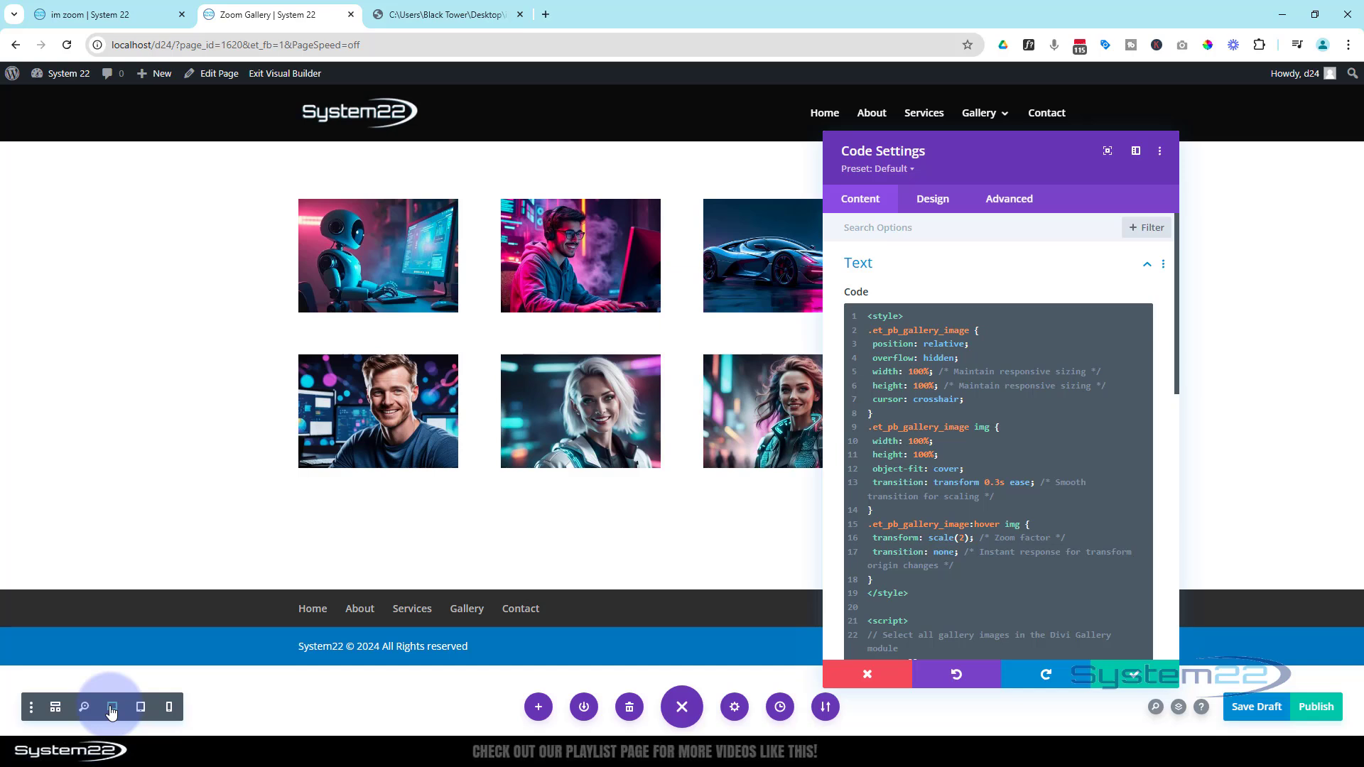
In the Code module's CSS, set the hover zoom to scale(3) and the image transition to 0.5s, saving the module
{"action": "scroll", "coordinate": [1026, 405], "scroll_direction": "down", "scroll_amount": 2}
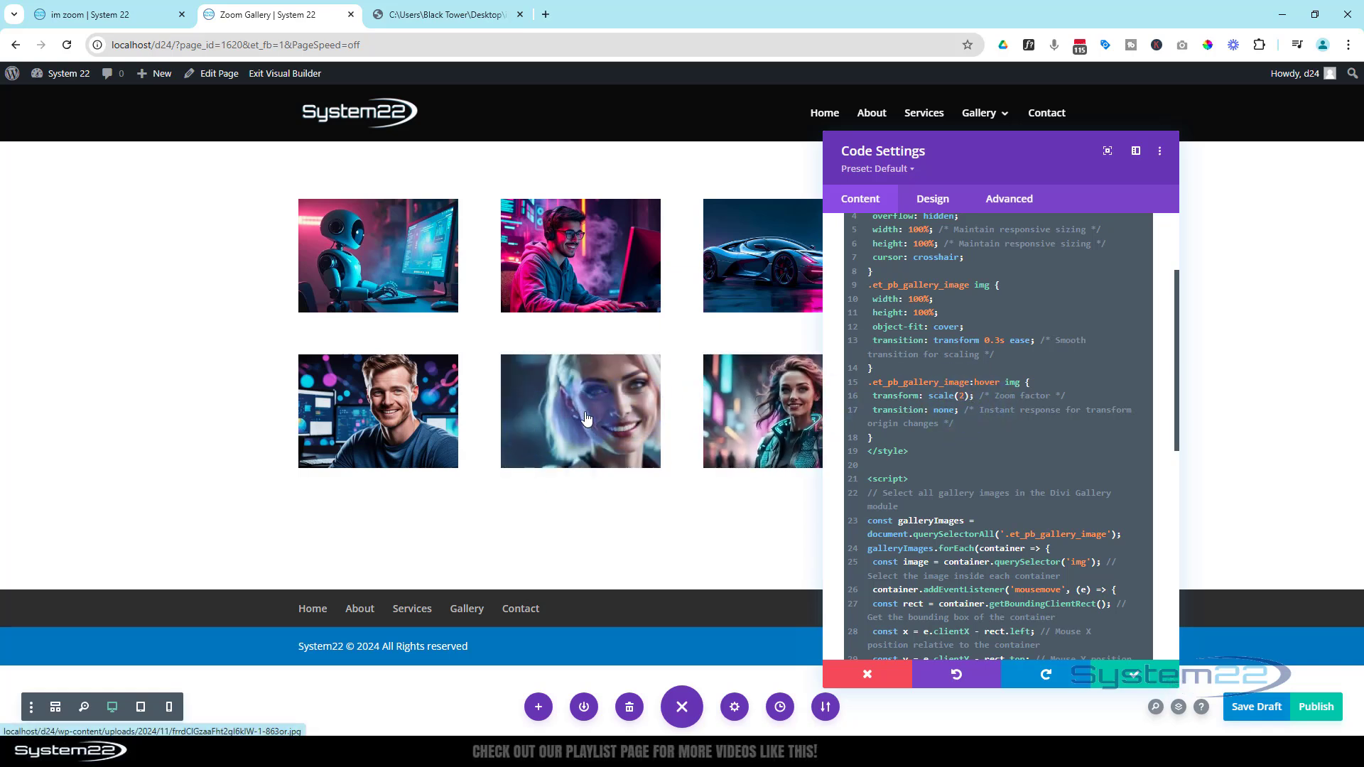
{"action": "left_click", "coordinate": [960, 395]}
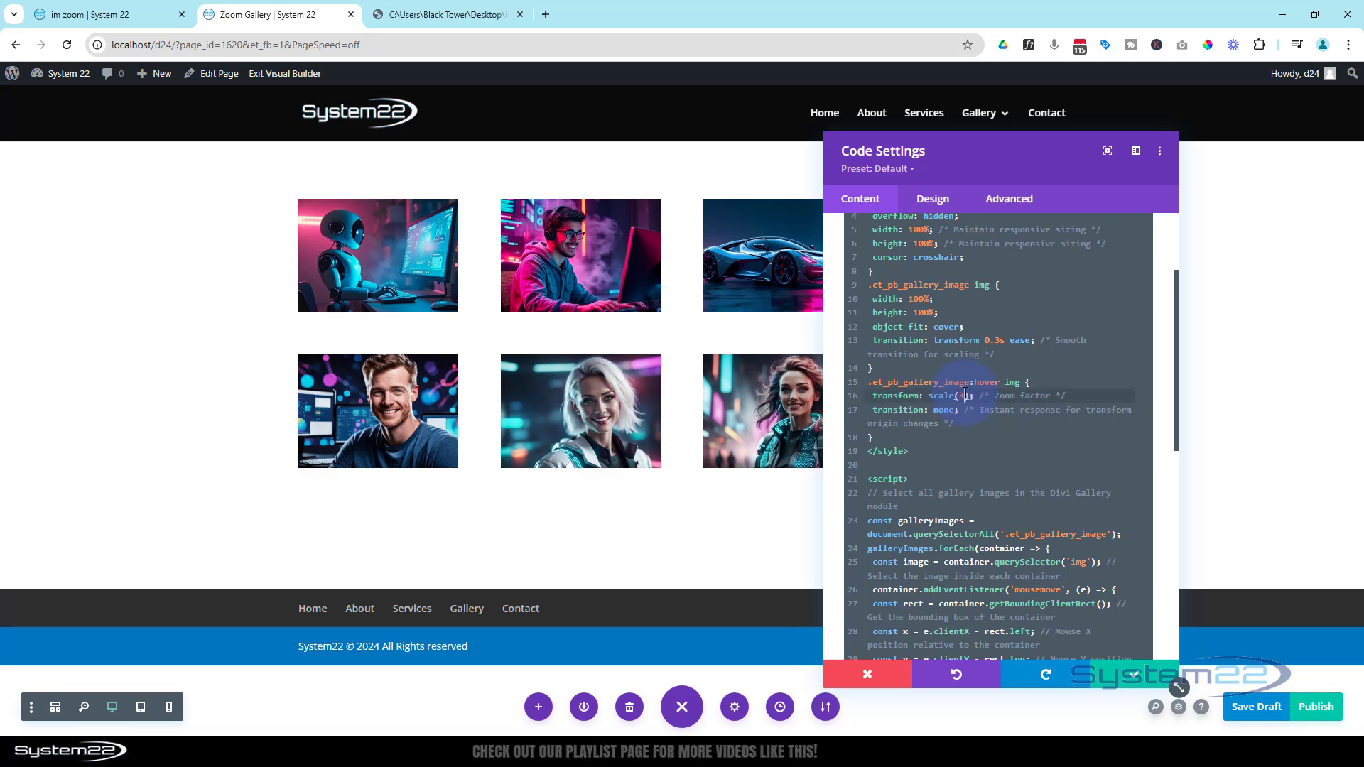
{"action": "type", "text": "3"}
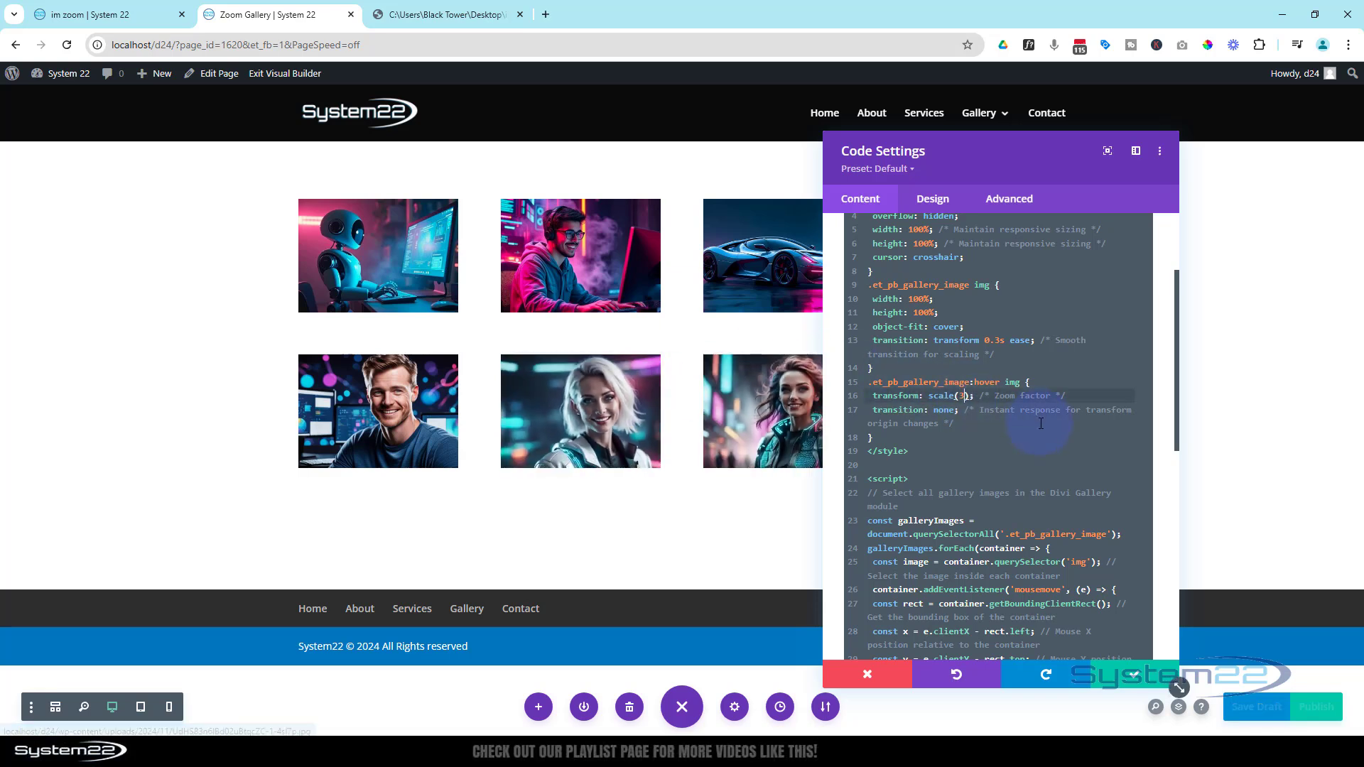
{"action": "double_click", "coordinate": [997, 339]}
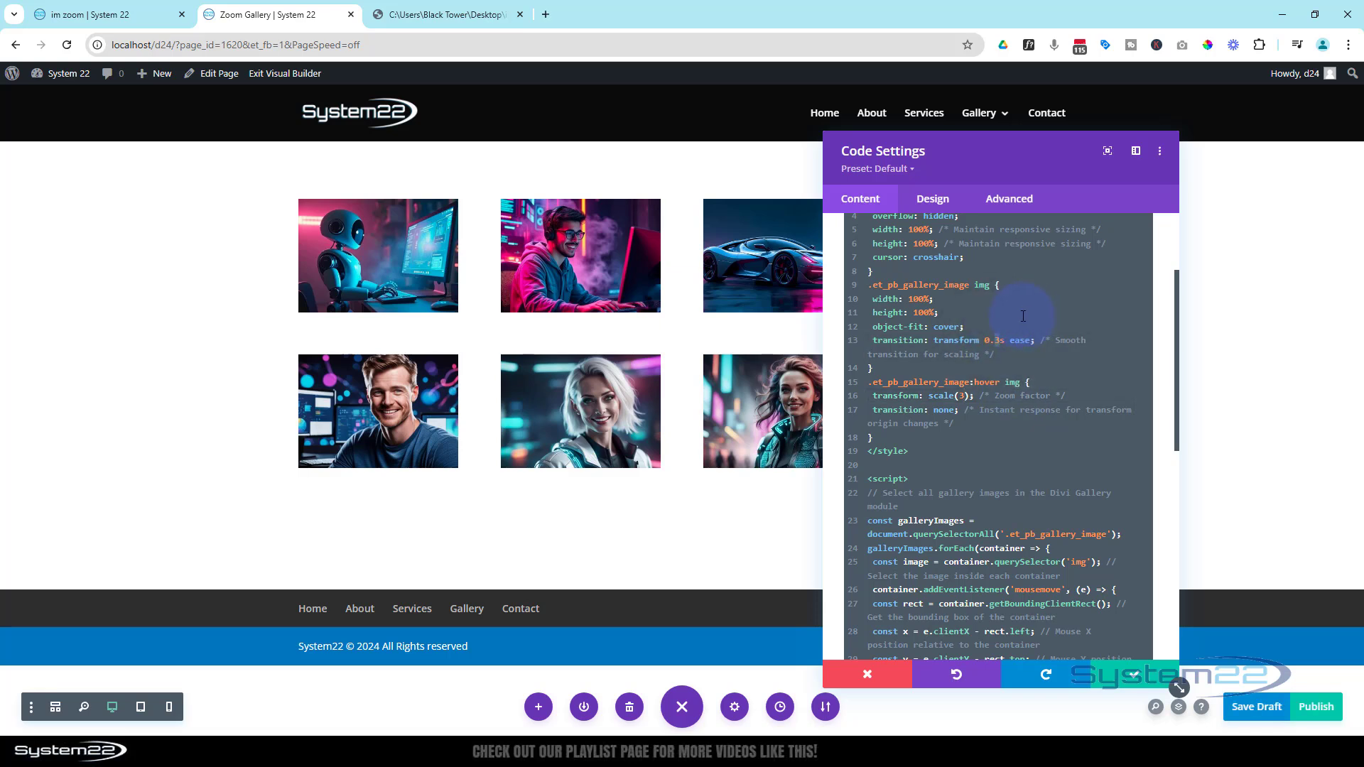
{"action": "type", "text": "5"}
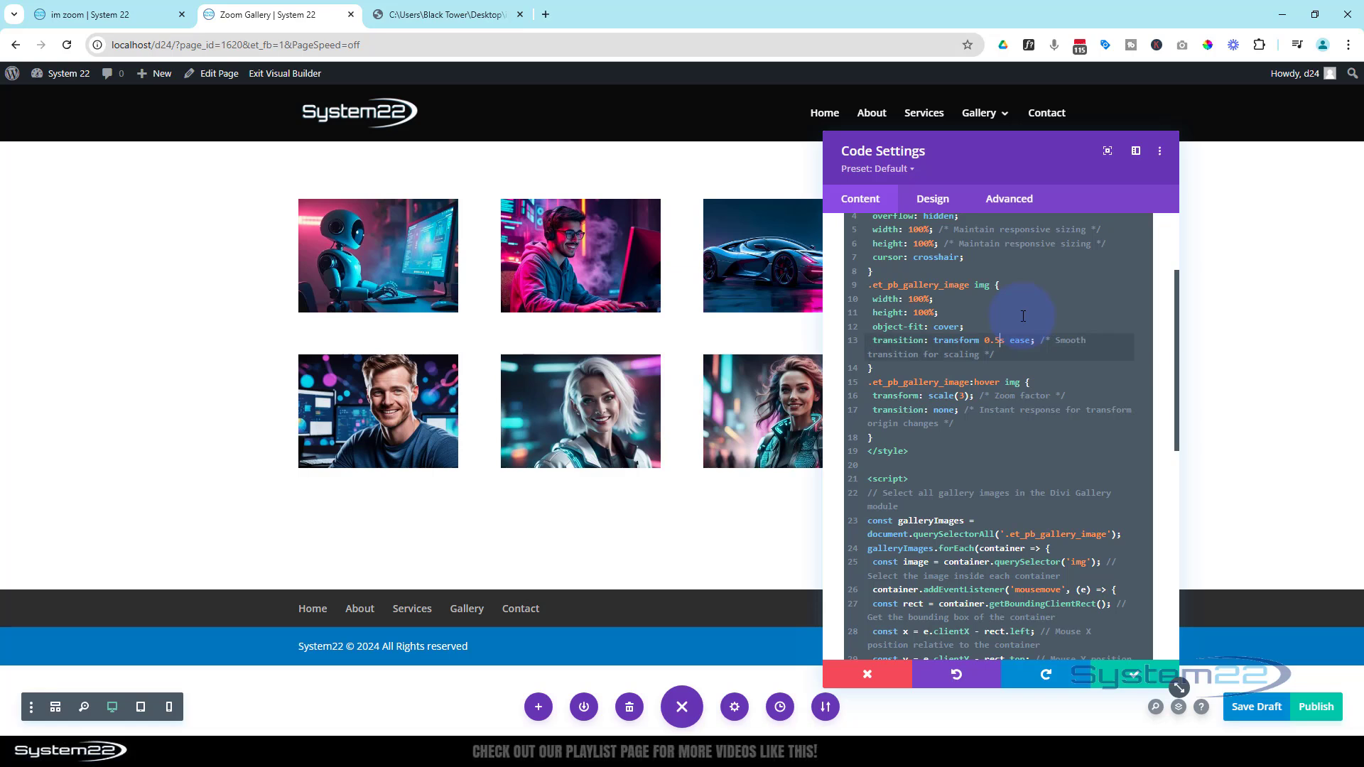
{"action": "left_click", "coordinate": [1132, 676]}
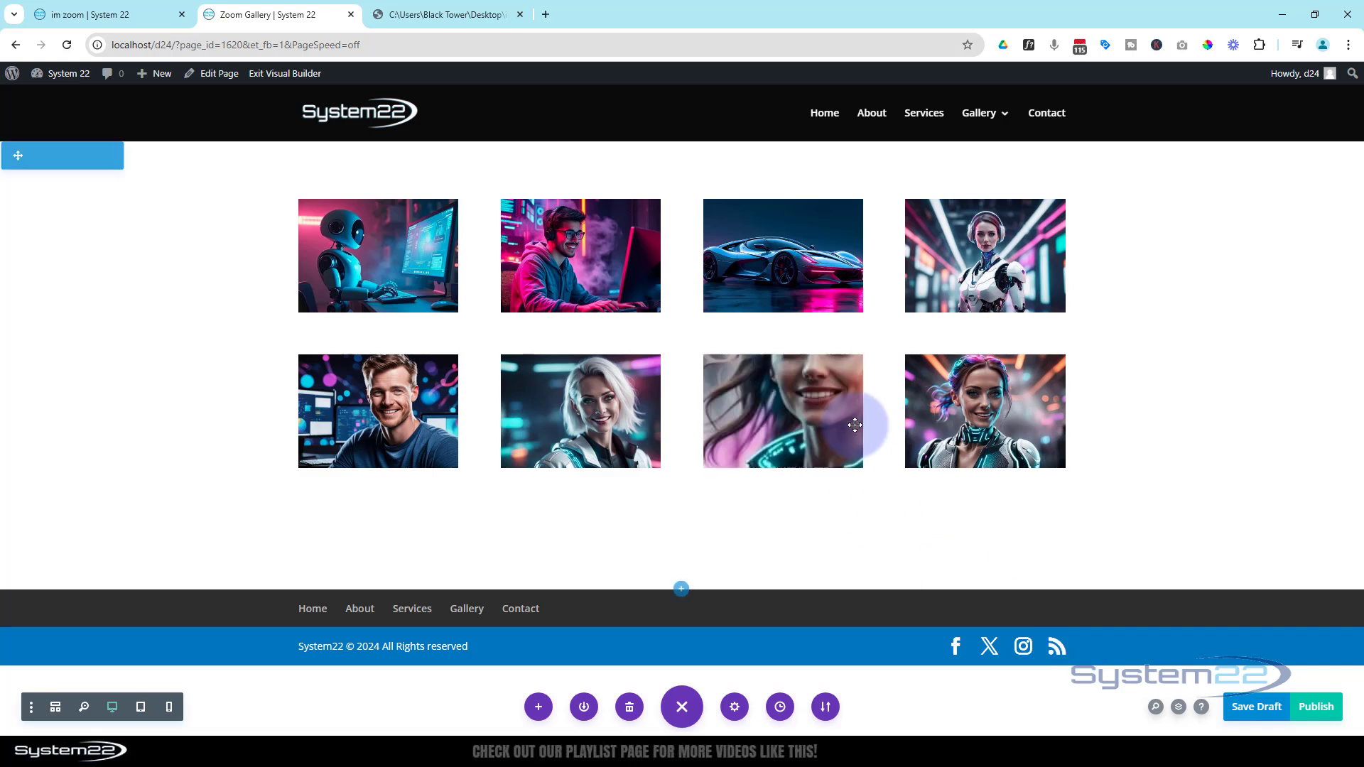